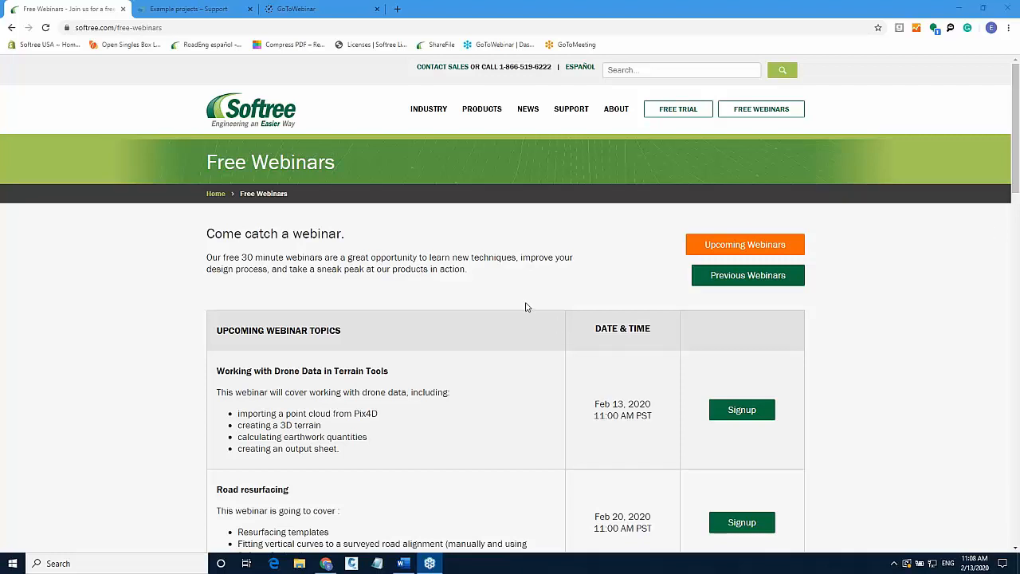
Launch Pix4Dmapper from the Windows search and open the example_cadastre project.
left_click(593, 17)
left_click(67, 561)
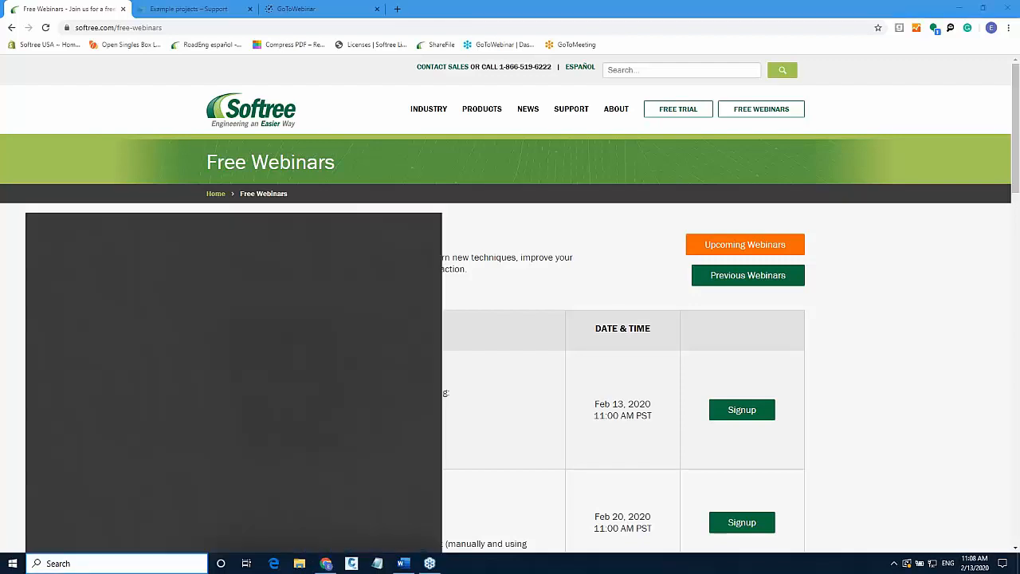
type("PIX")
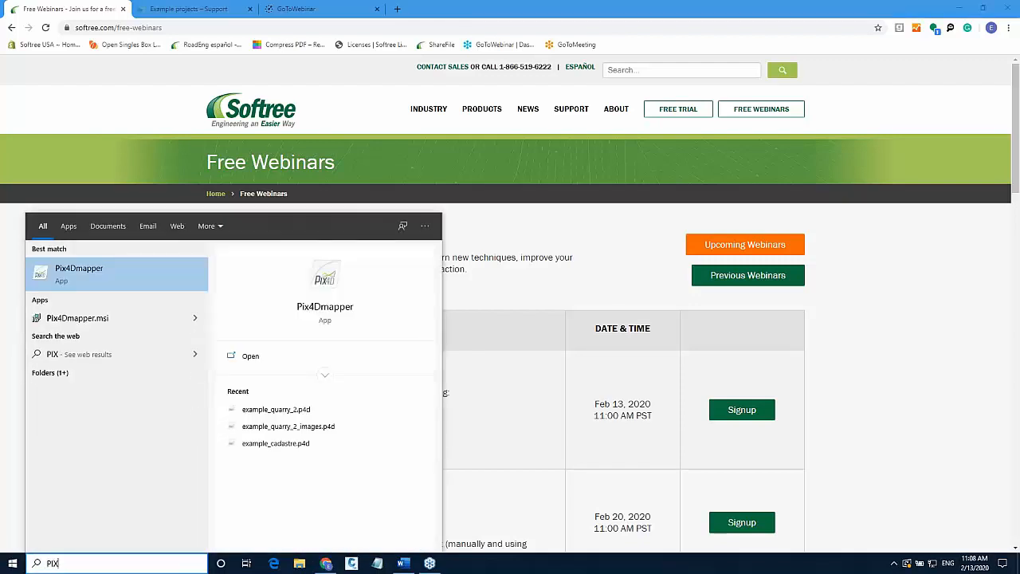
left_click(171, 285)
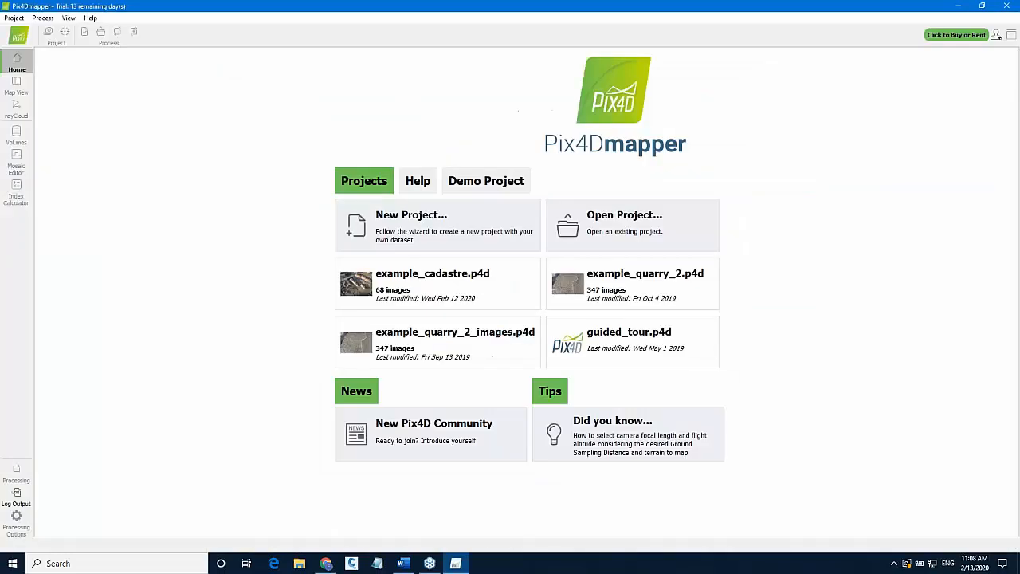
left_click(444, 289)
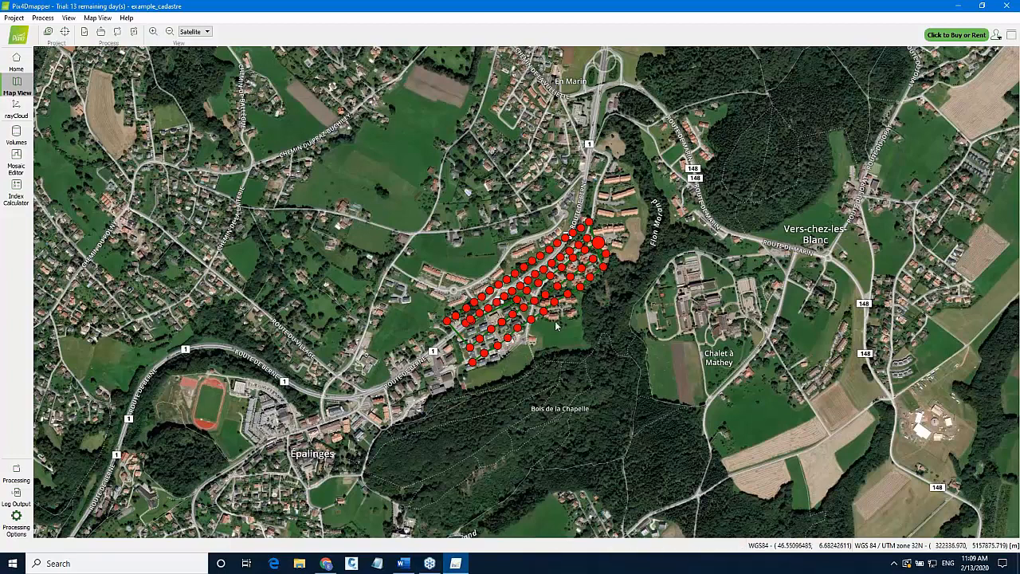
In the processing options, enable LAS export alongside LAZ for the point cloud, review the DSM page, and confirm.
left_click(16, 528)
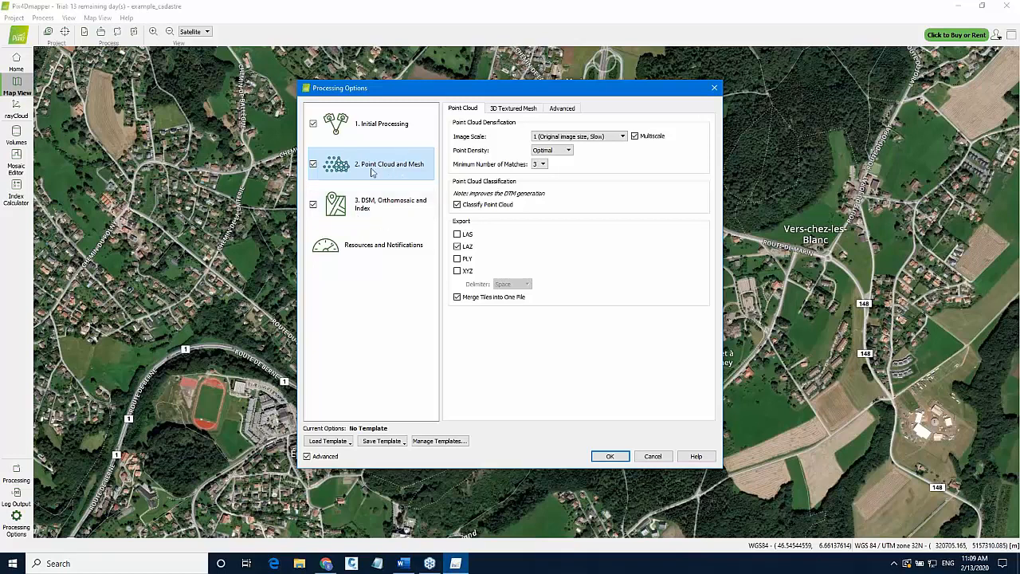
left_click(458, 234)
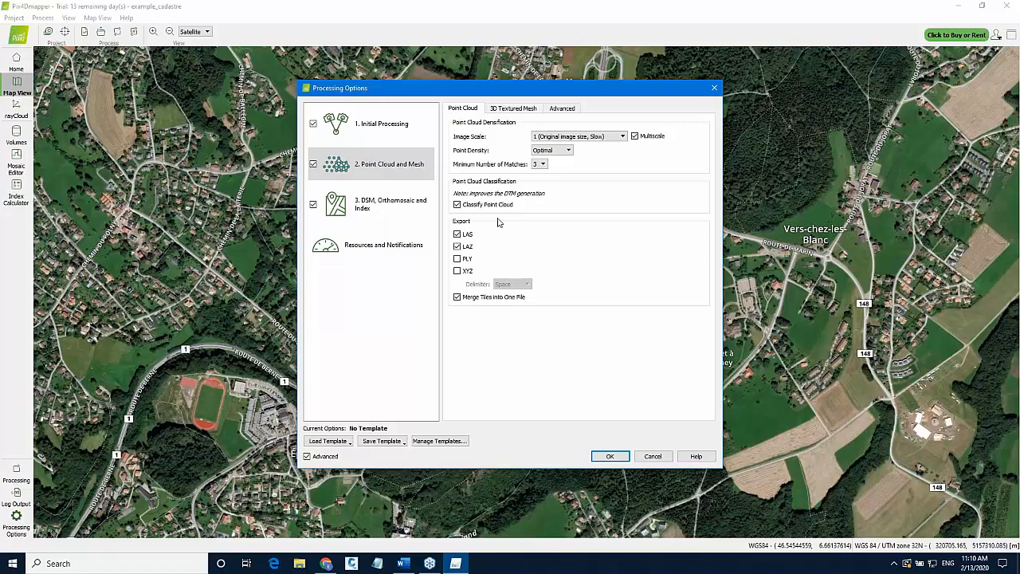
left_click(457, 247)
left_click(363, 214)
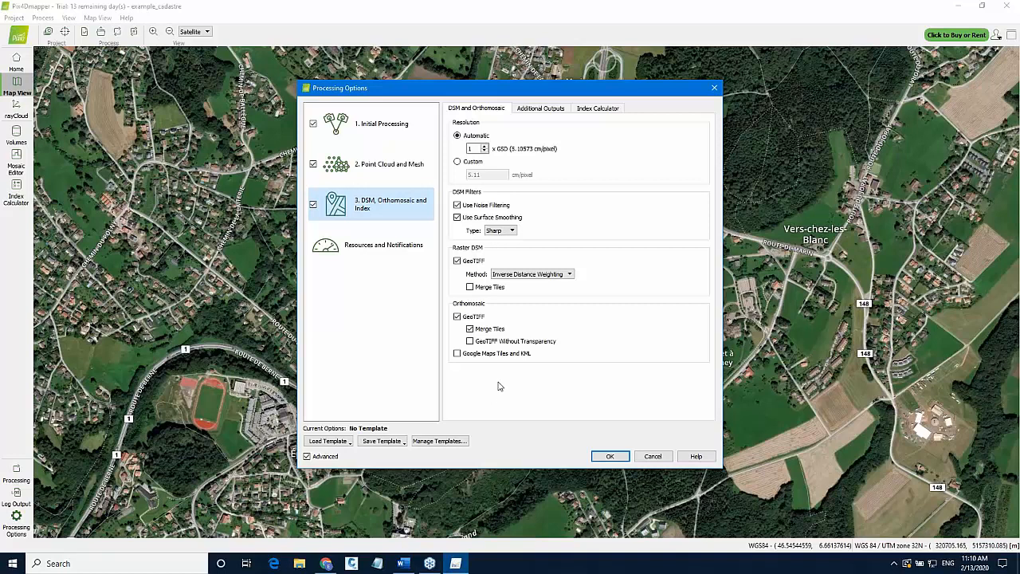
left_click(611, 457)
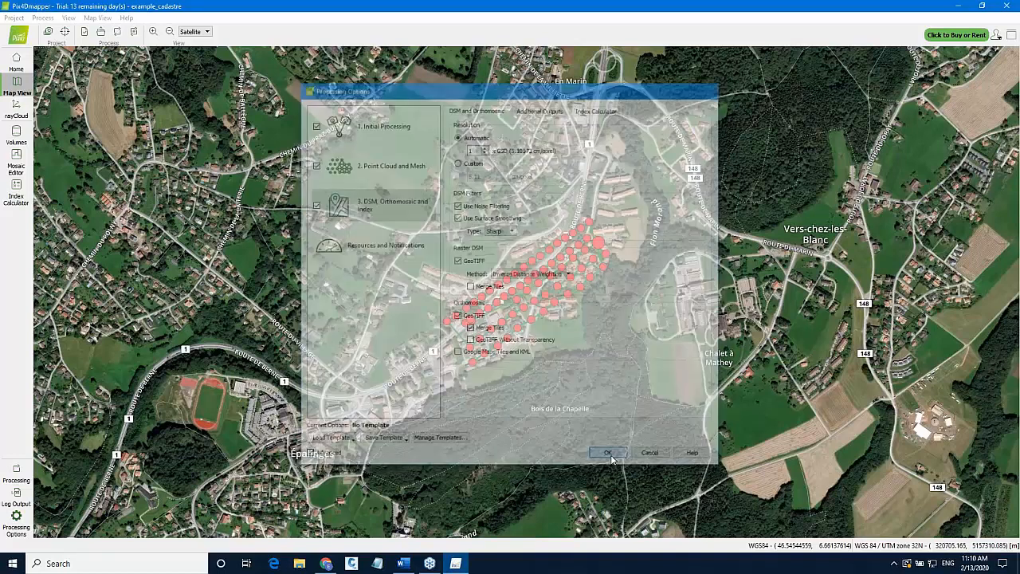
Open the processing panel, switch to the rayCloud view, and expand the point cloud layers to load the densified point cloud.
left_click(16, 477)
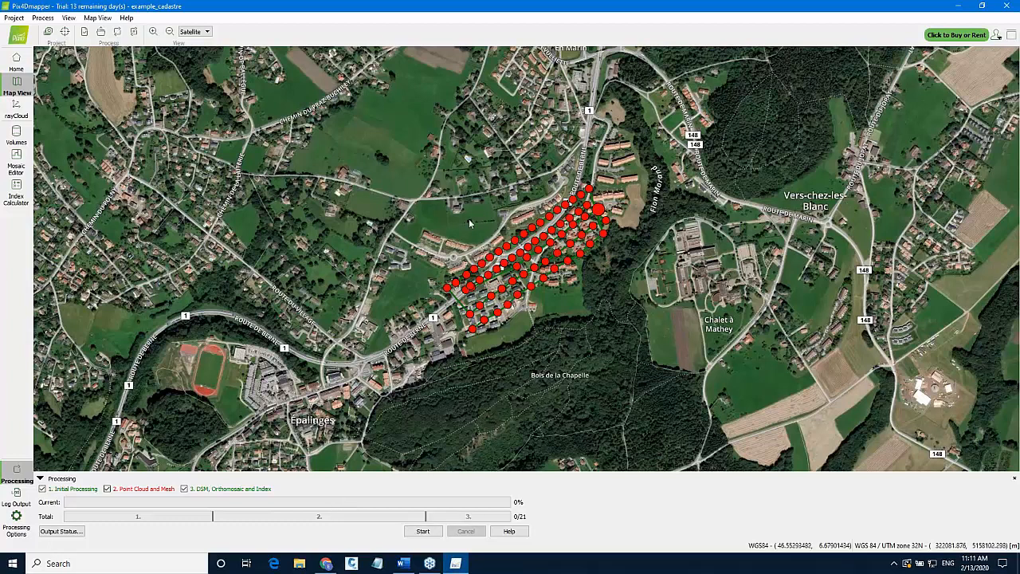
left_click(16, 114)
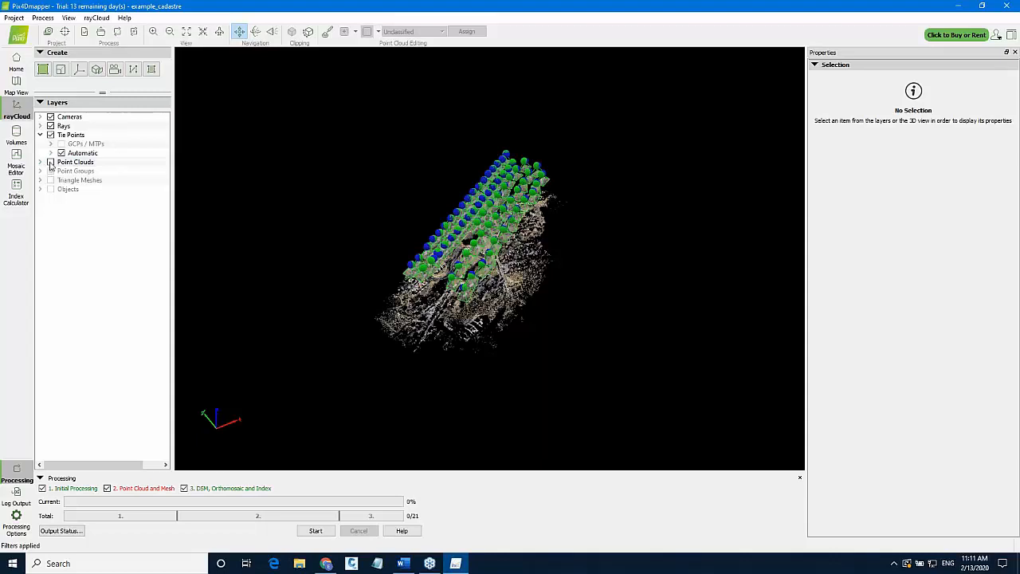
left_click(50, 162)
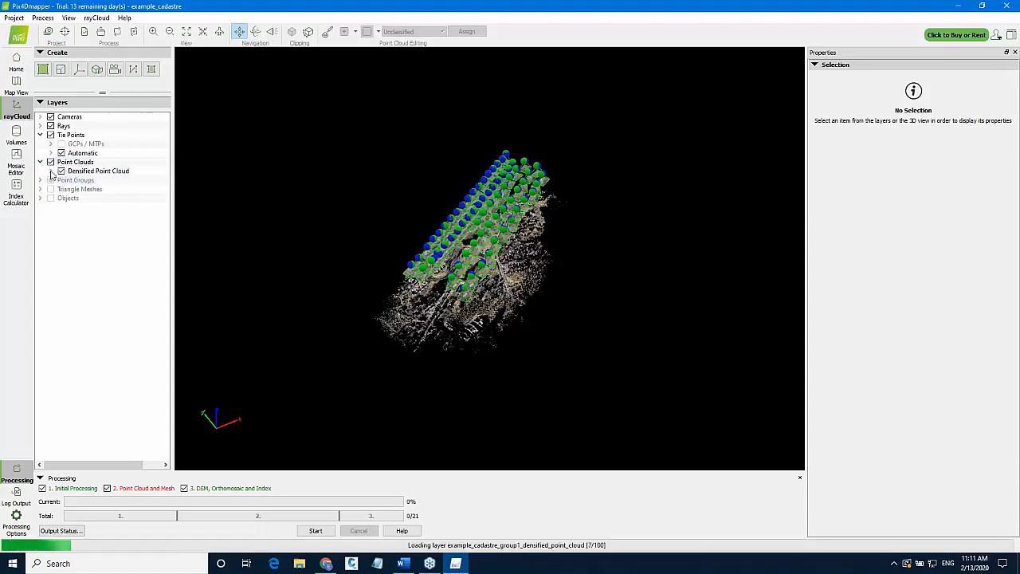
left_click(51, 171)
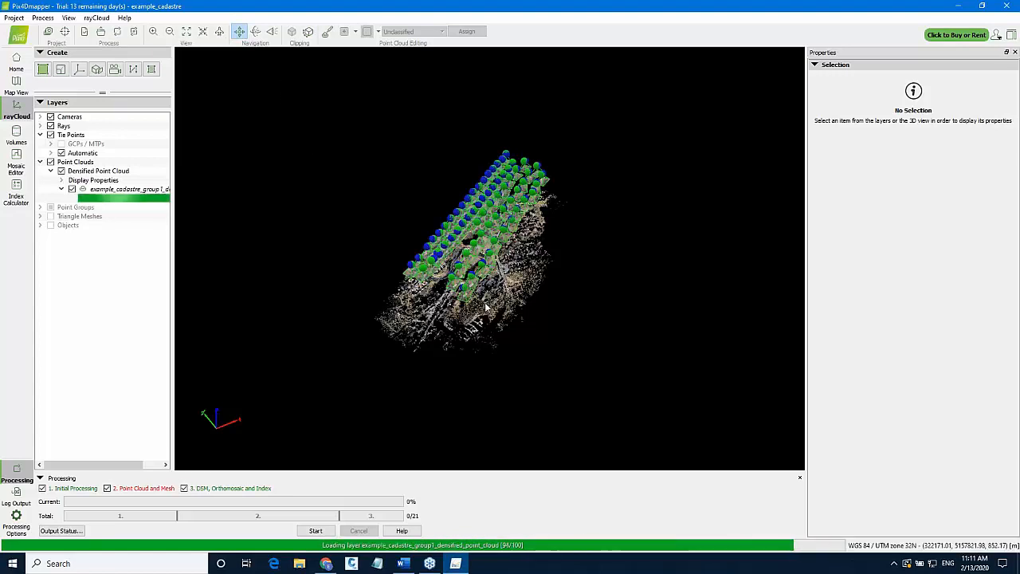
Orbit and zoom around the densified point cloud in 3D to inspect it.
left_click(255, 33)
left_click_drag(477, 313, 459, 283)
scroll(481, 248, "up", 3)
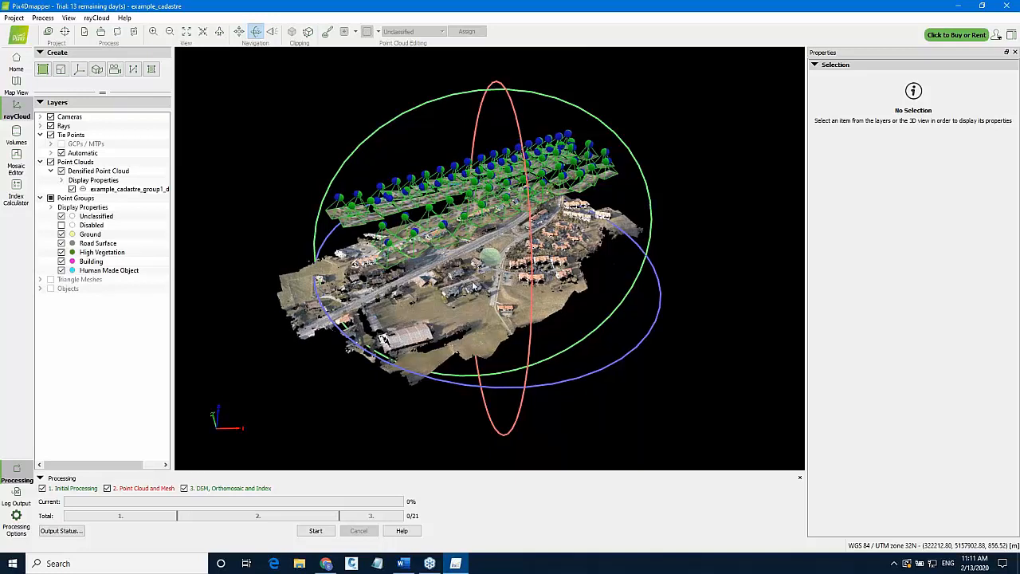
left_click_drag(517, 283, 399, 255)
scroll(399, 255, "up", 2)
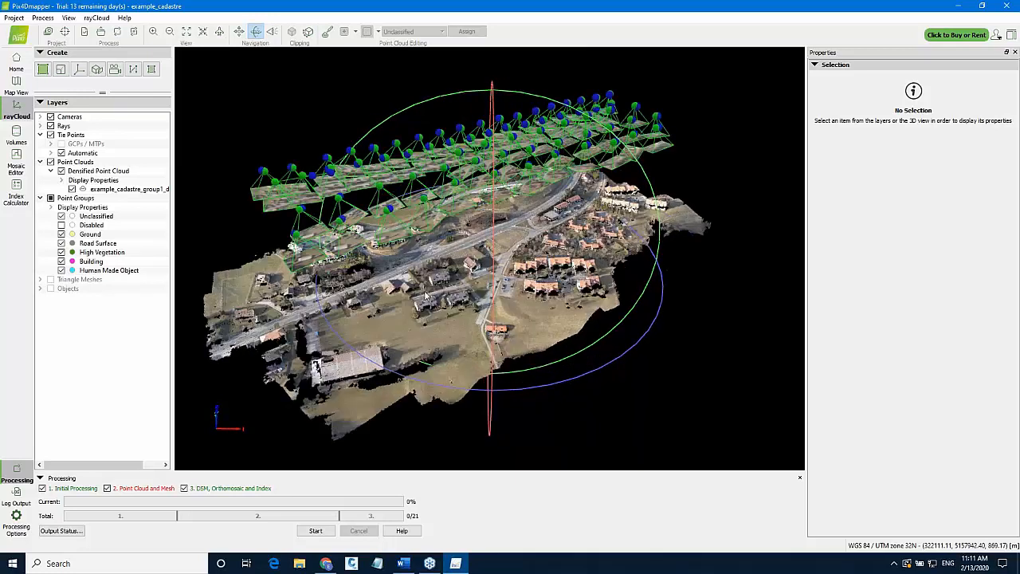
left_click_drag(474, 313, 389, 255)
scroll(377, 244, "up", 3)
scroll(475, 309, "down", 2)
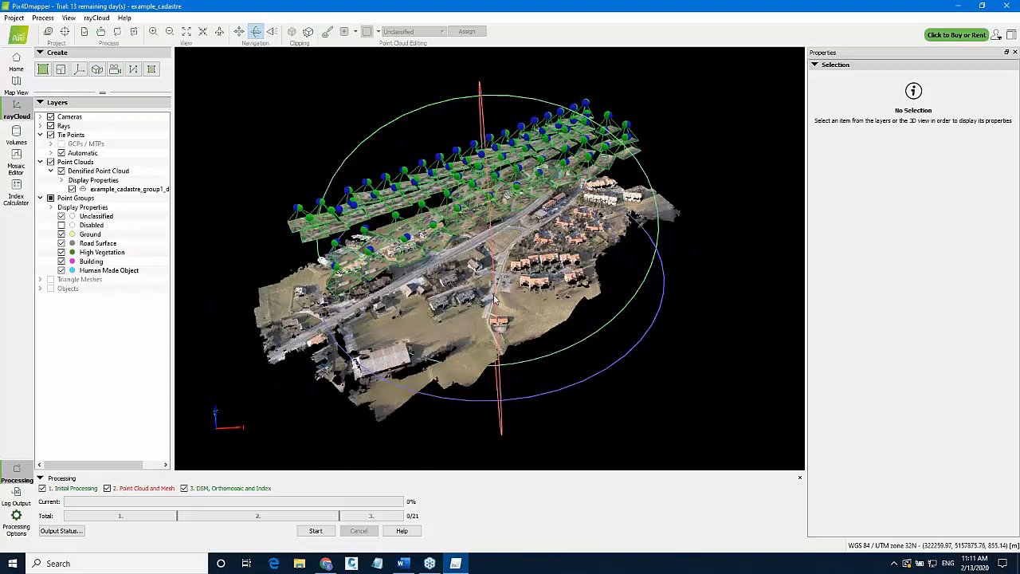
left_click_drag(498, 306, 497, 310)
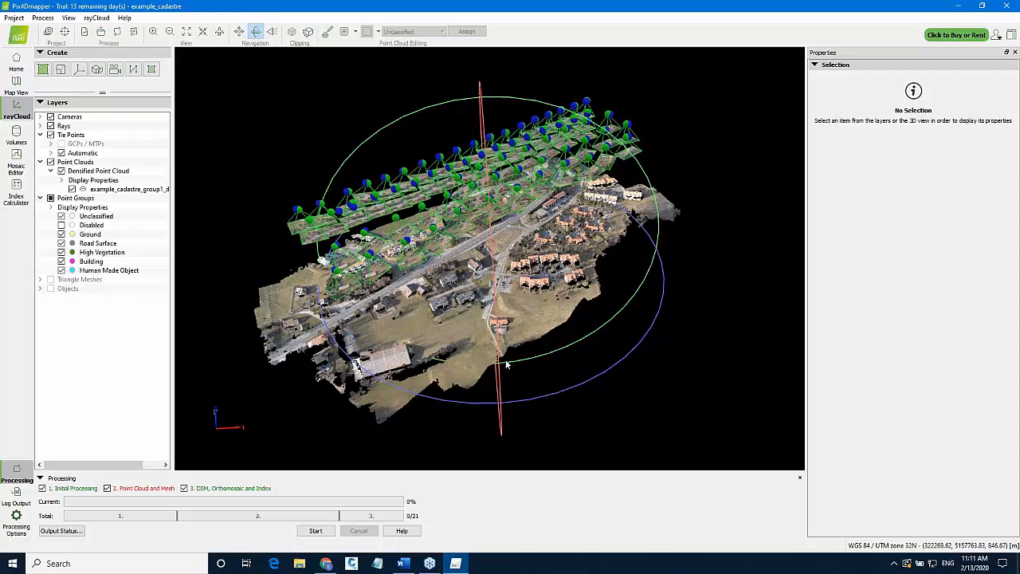
left_click_drag(505, 287, 434, 289)
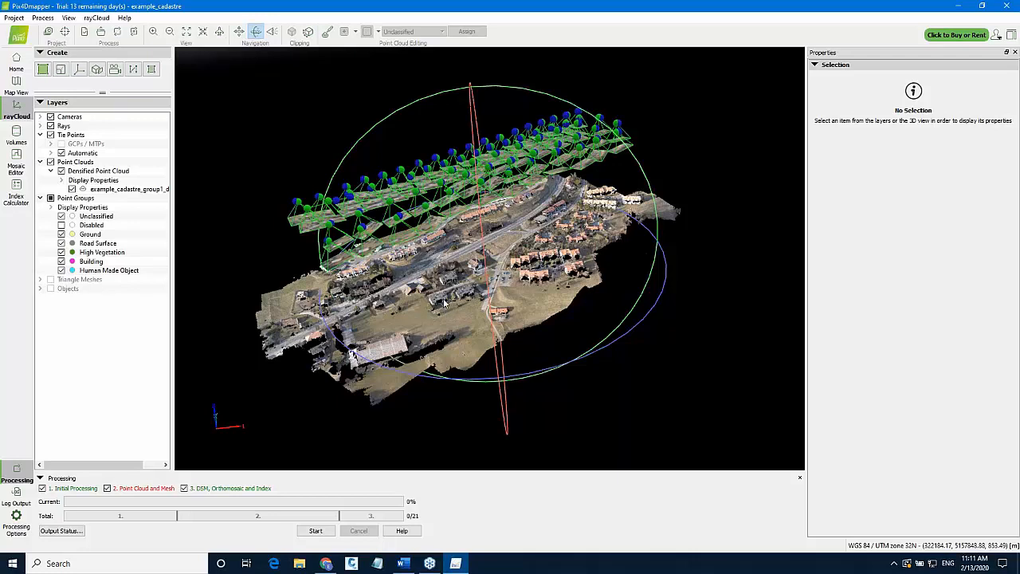
Start exporting the densified point cloud layer, saving the project changes when asked.
right_click(107, 192)
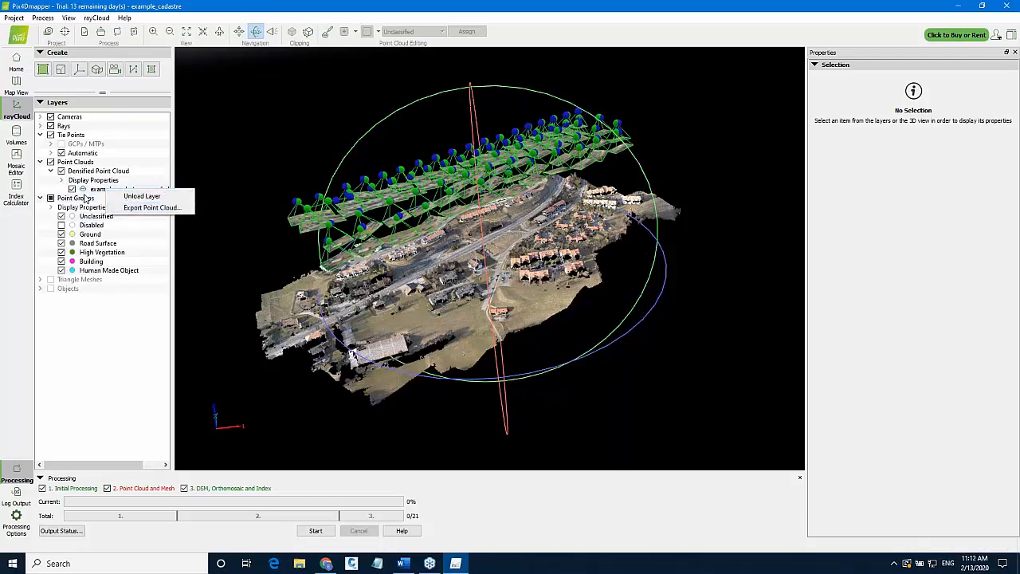
right_click(101, 193)
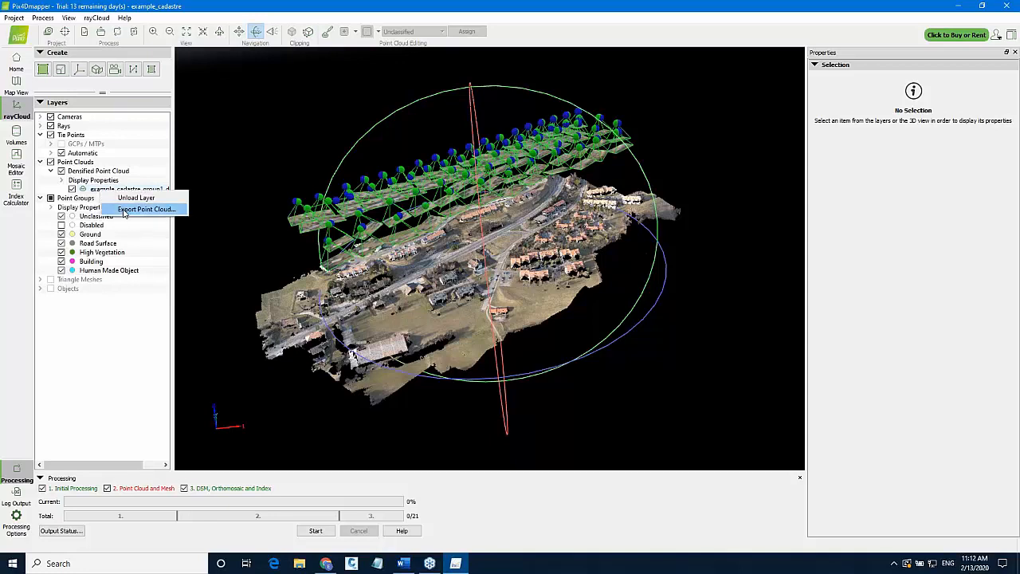
left_click(124, 211)
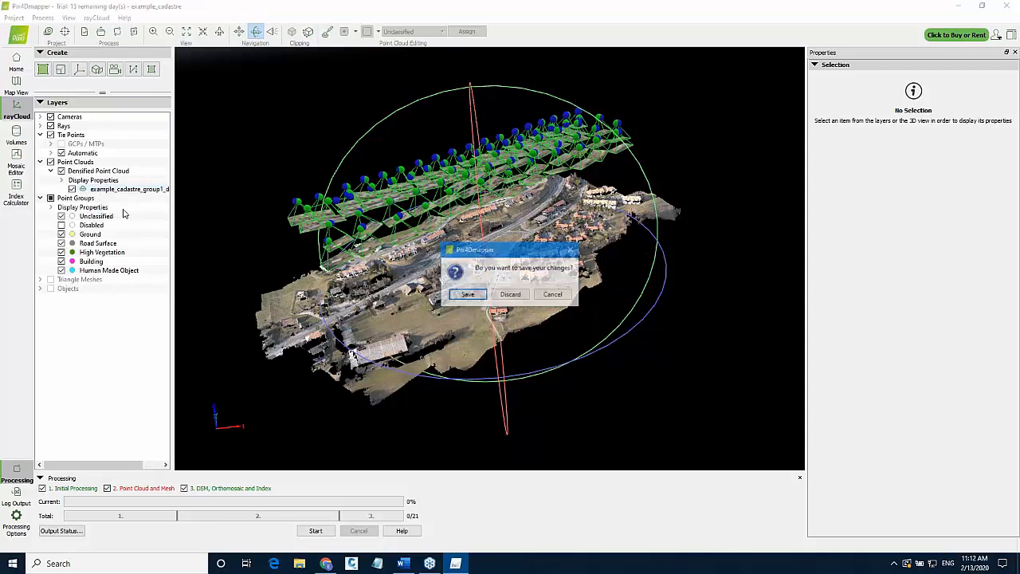
left_click(469, 295)
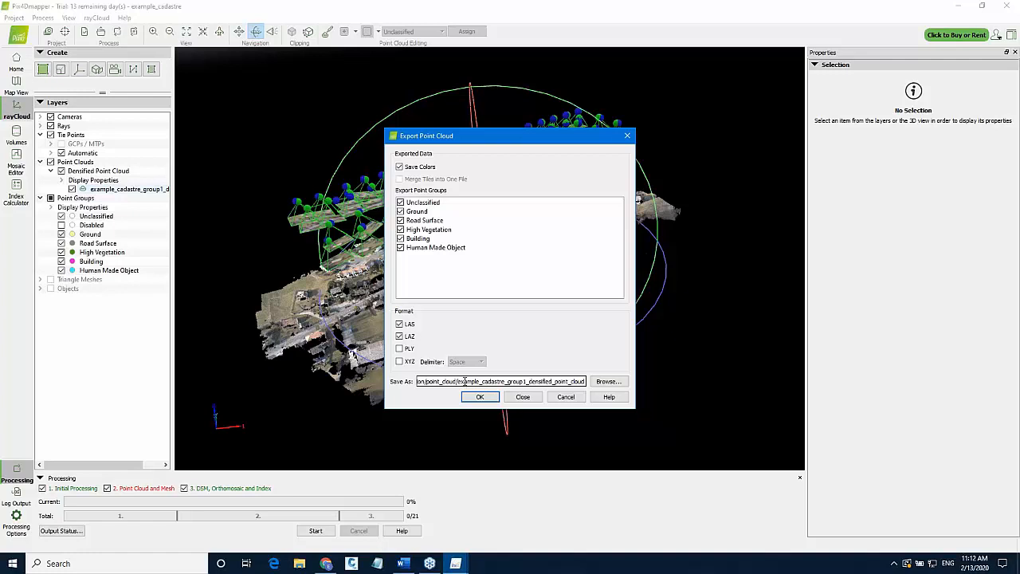
left_click(598, 381)
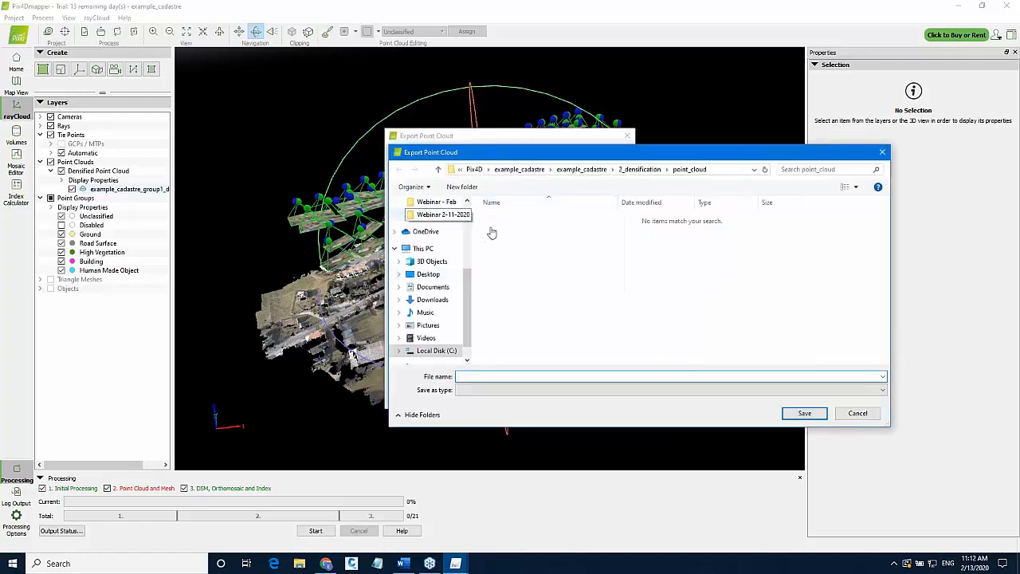
left_click(438, 215)
left_click(520, 263)
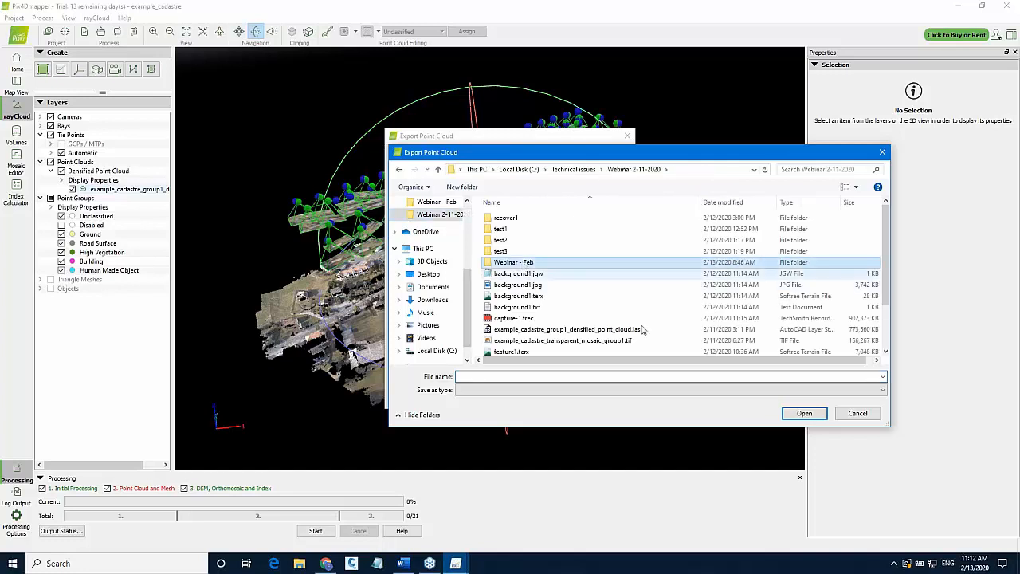
left_click(787, 413)
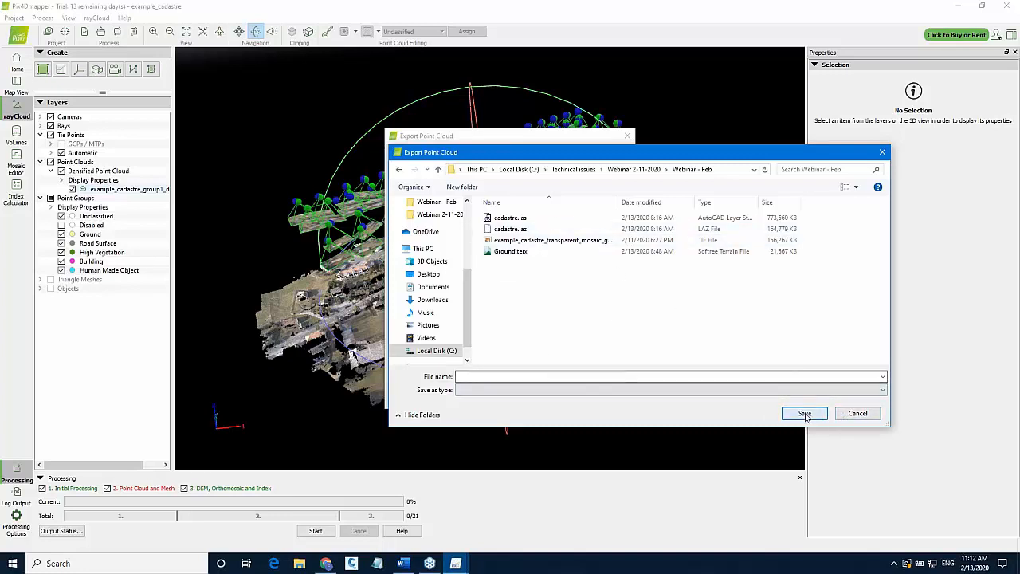
left_click(854, 415)
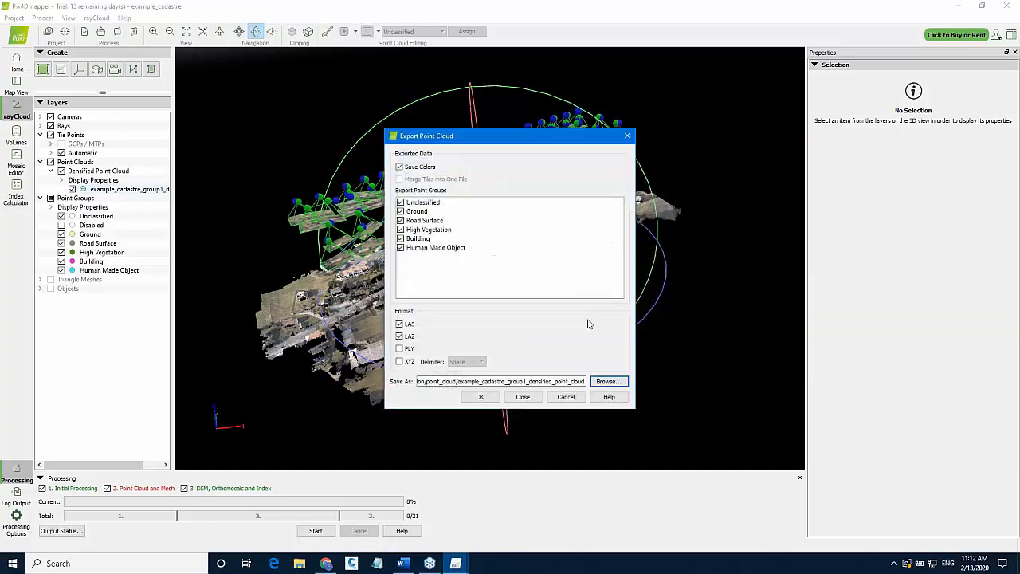
Set the export destination to cadastre in the Webinar - Feb folder, replacing the existing file, and run the export.
left_click(460, 382)
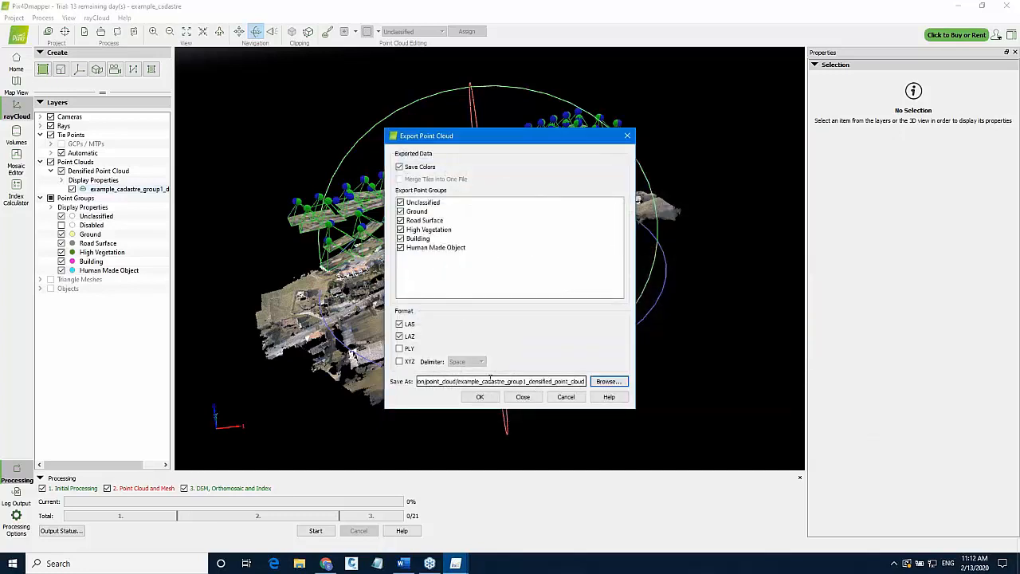
left_click(440, 380)
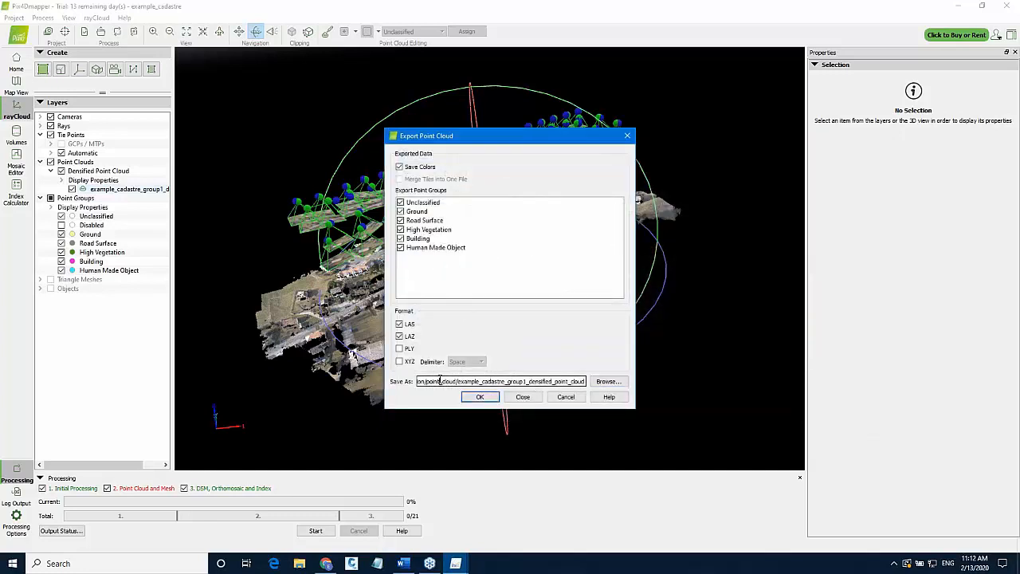
left_click(604, 381)
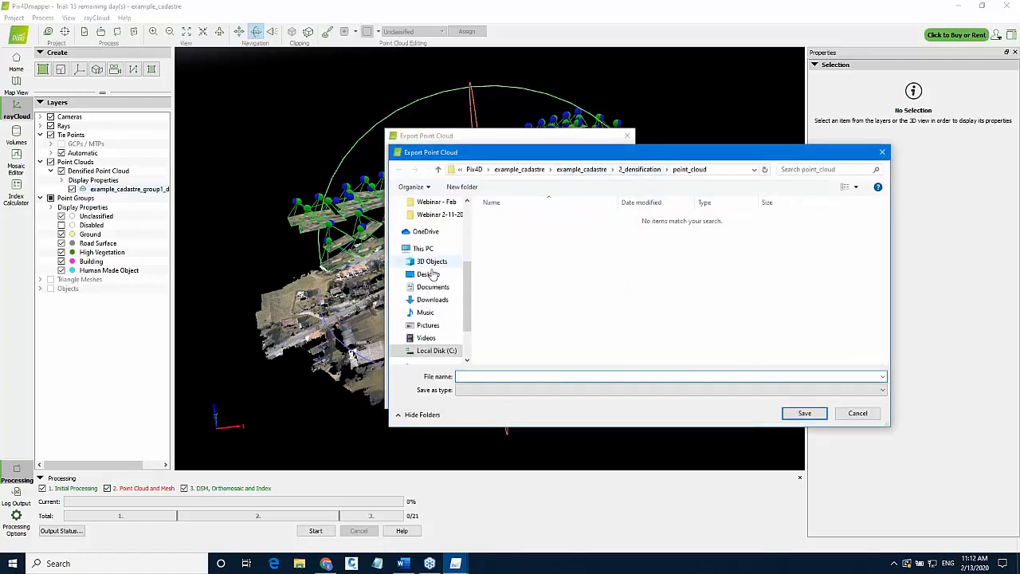
left_click(443, 215)
left_click(519, 262)
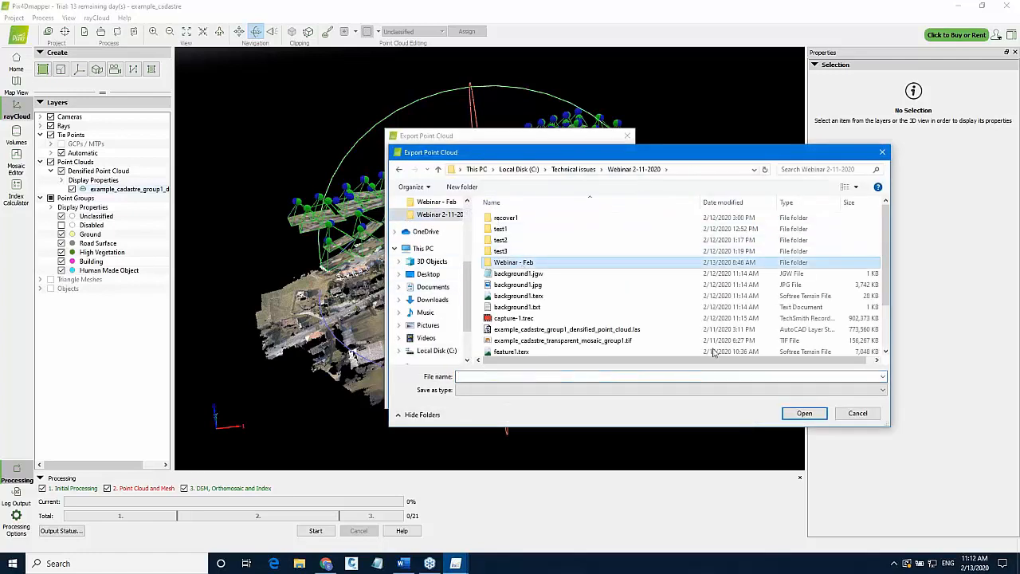
left_click(804, 413)
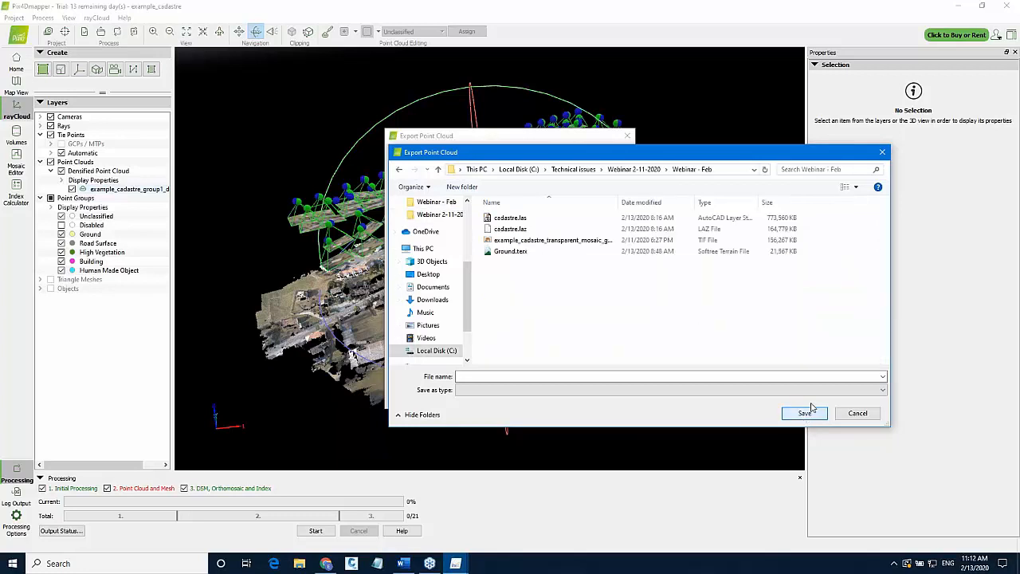
left_click(507, 230)
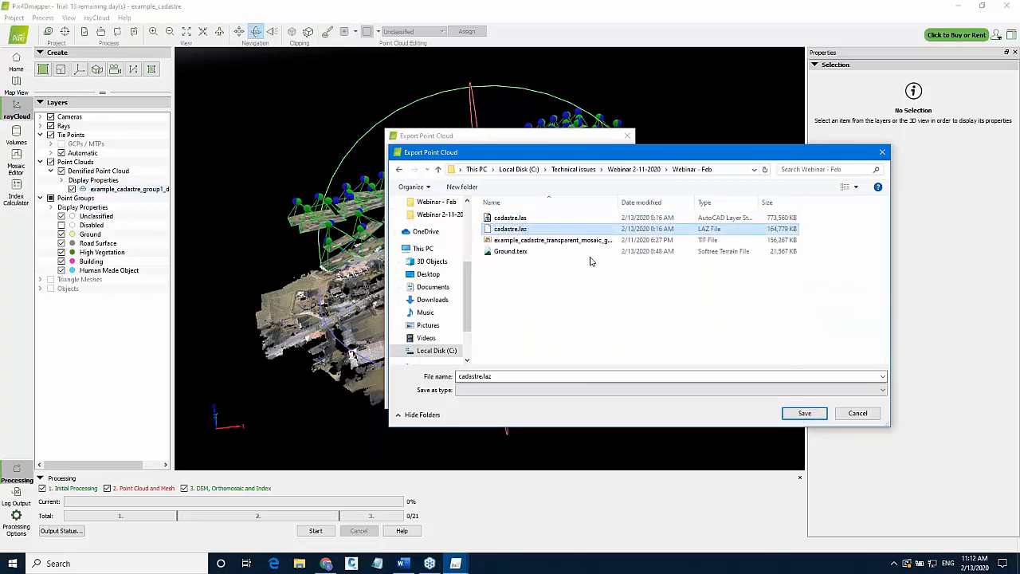
left_click(804, 413)
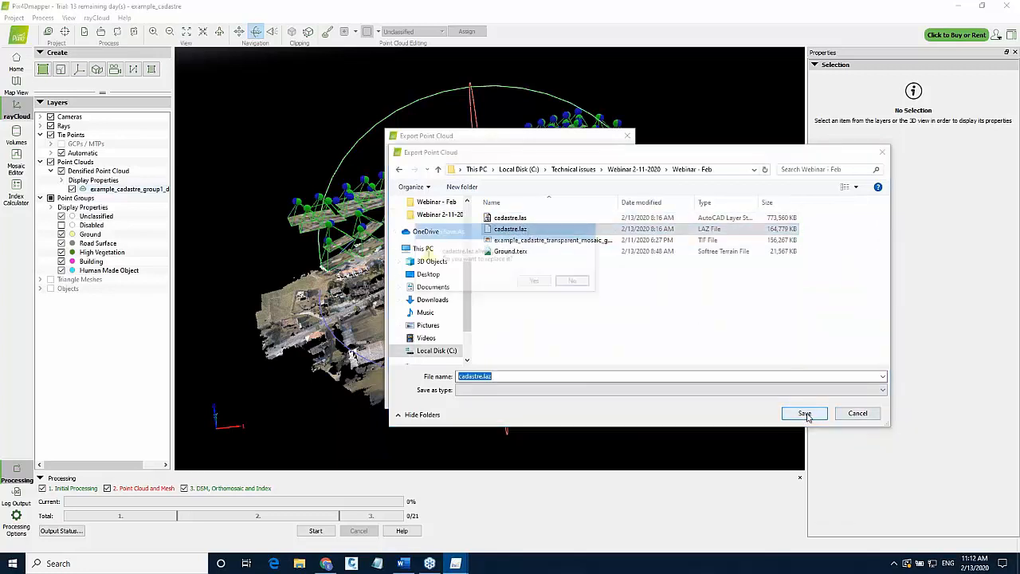
left_click(536, 282)
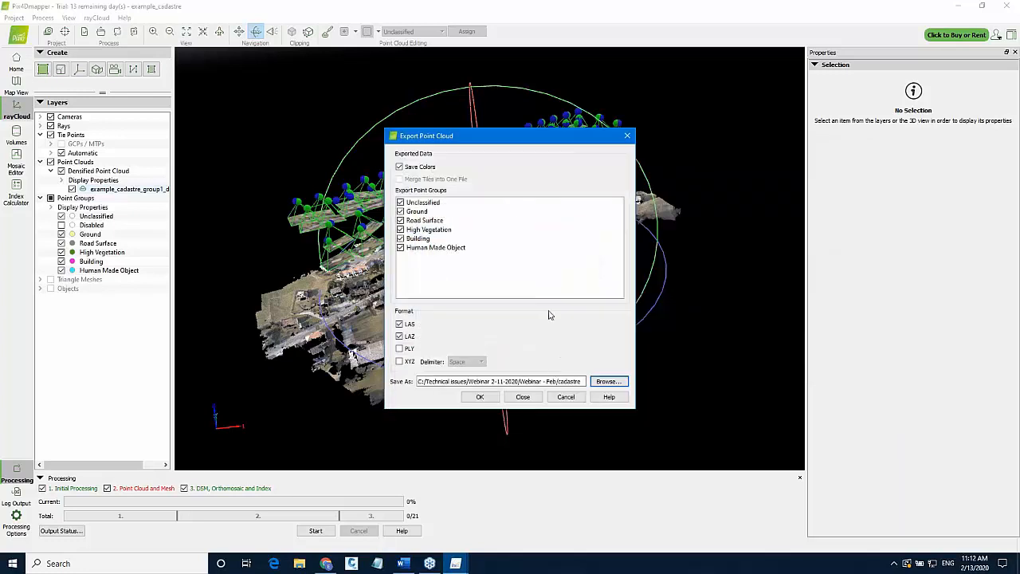
left_click(480, 397)
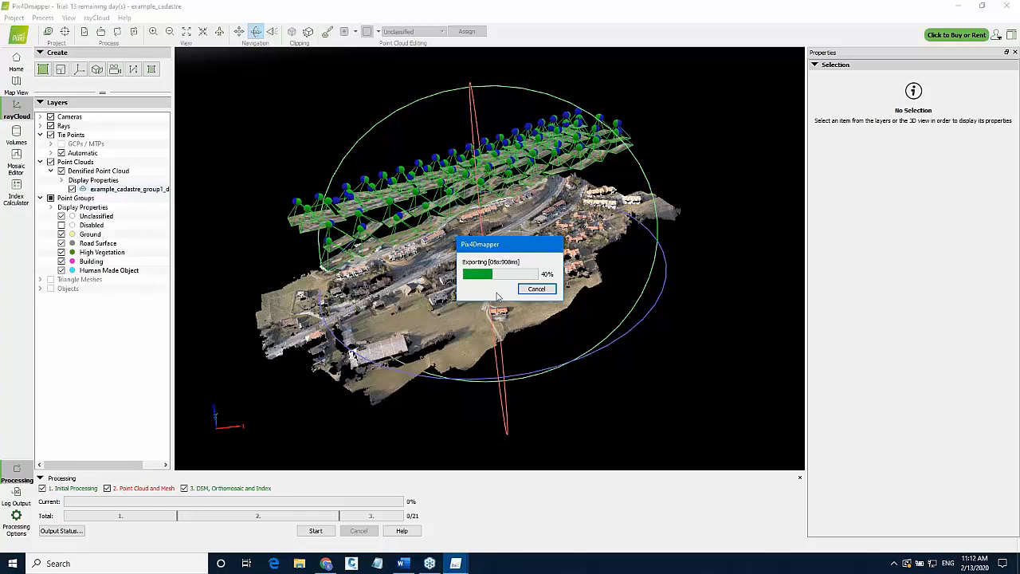
Launch the Terrain program from the Windows search.
left_click(102, 563)
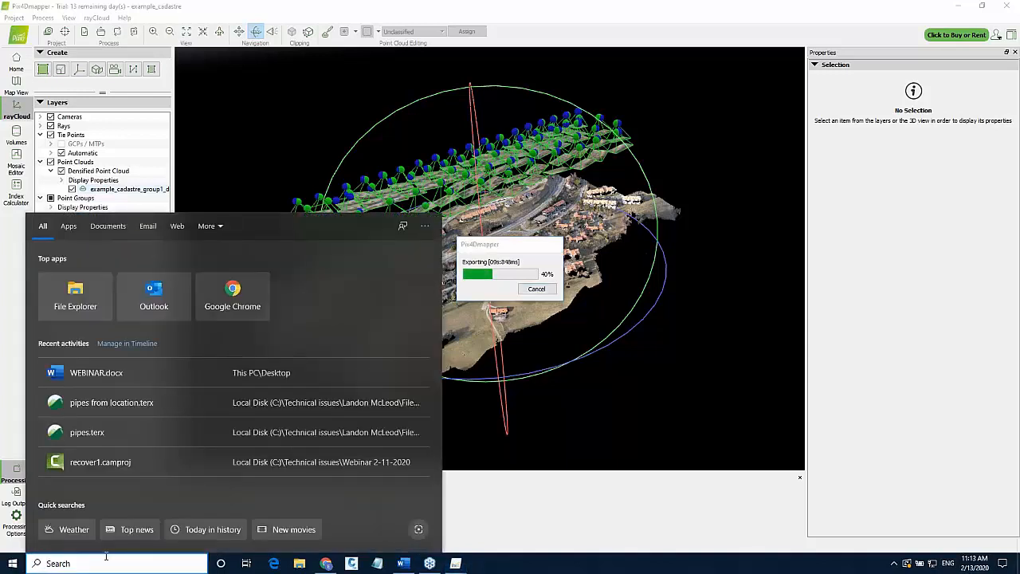
type("TE")
left_click(151, 277)
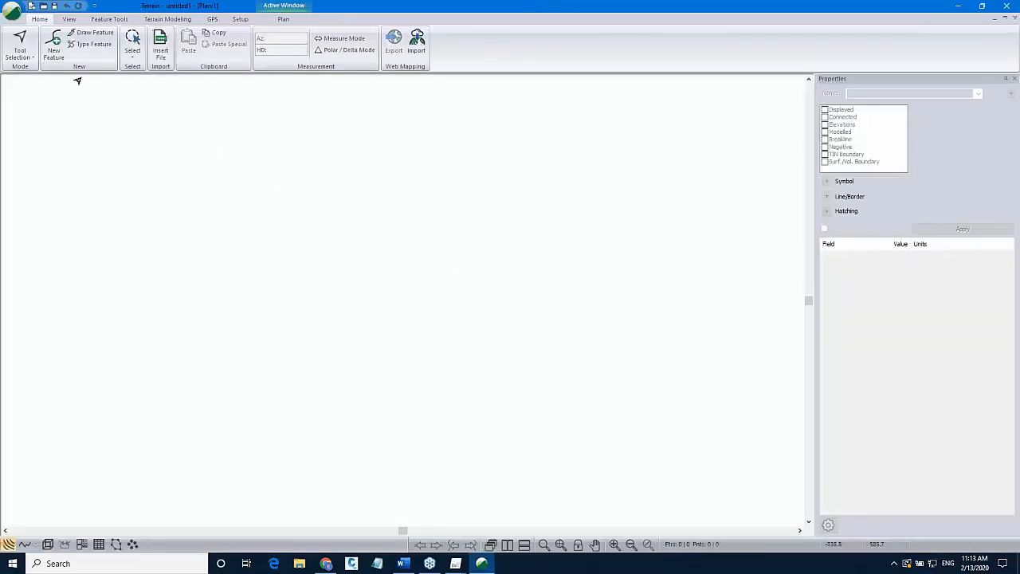
Check the export progress in Pix4Dmapper and return to the Terrain window.
mouse_move(455, 565)
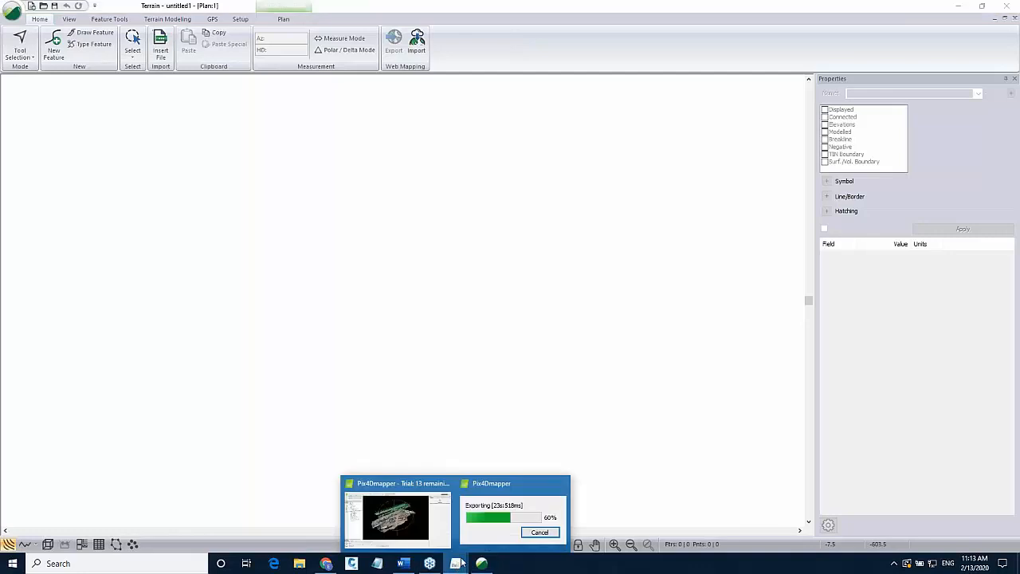
left_click(490, 517)
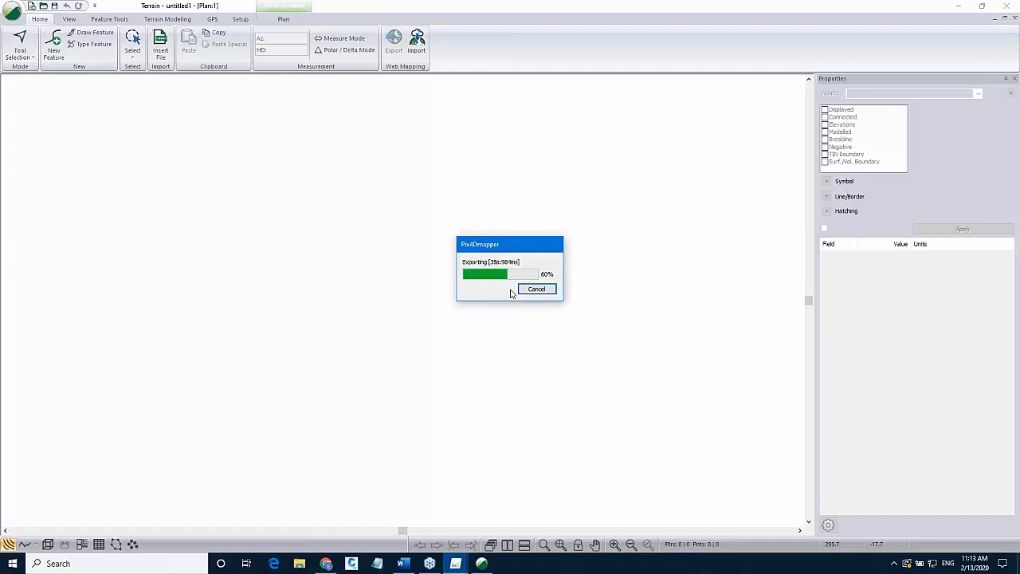
mouse_move(455, 562)
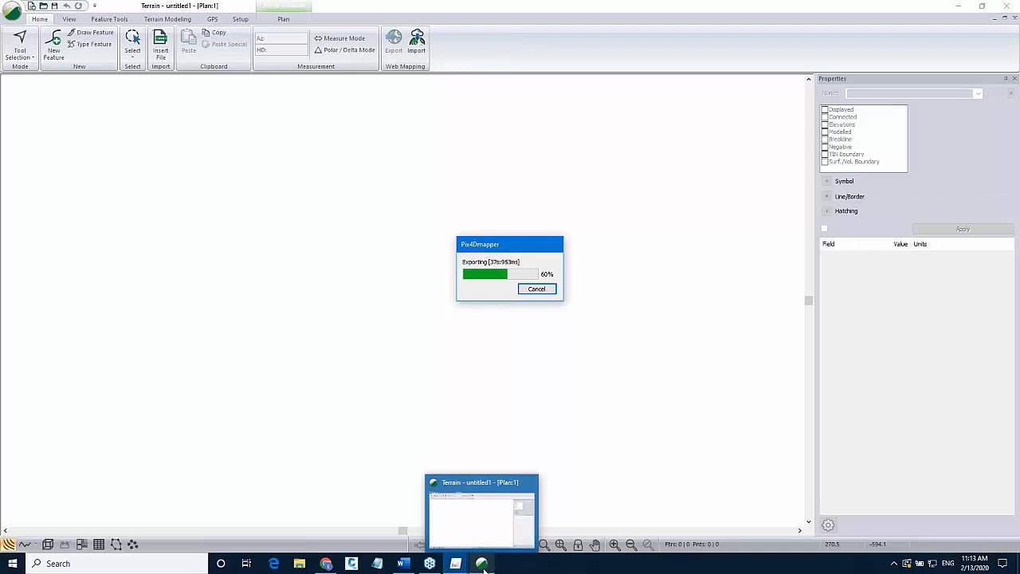
left_click(482, 478)
Open cadastre.laz from the Webinar - Feb folder using the LAS LiDAR file type.
left_click(12, 12)
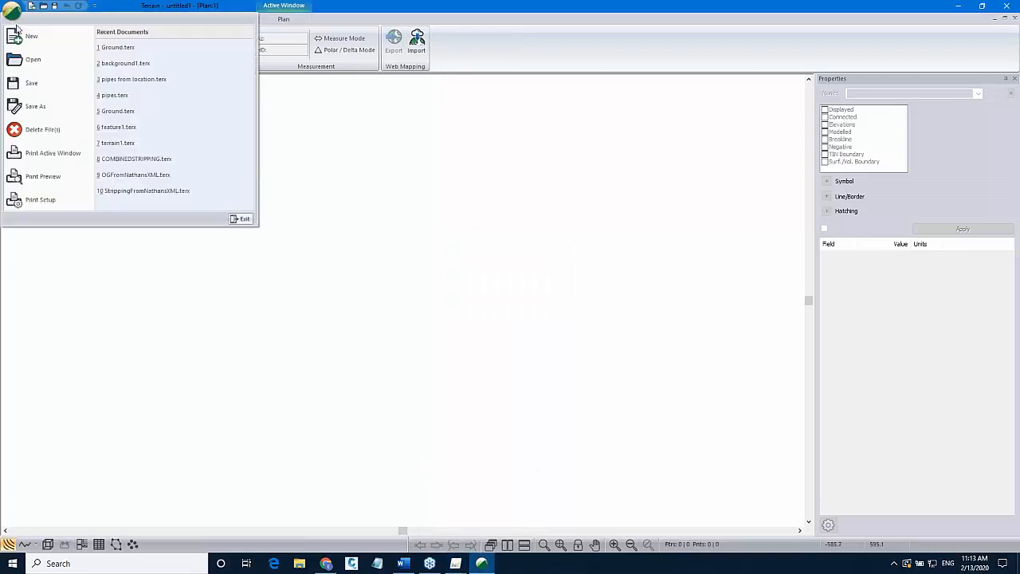
left_click(30, 63)
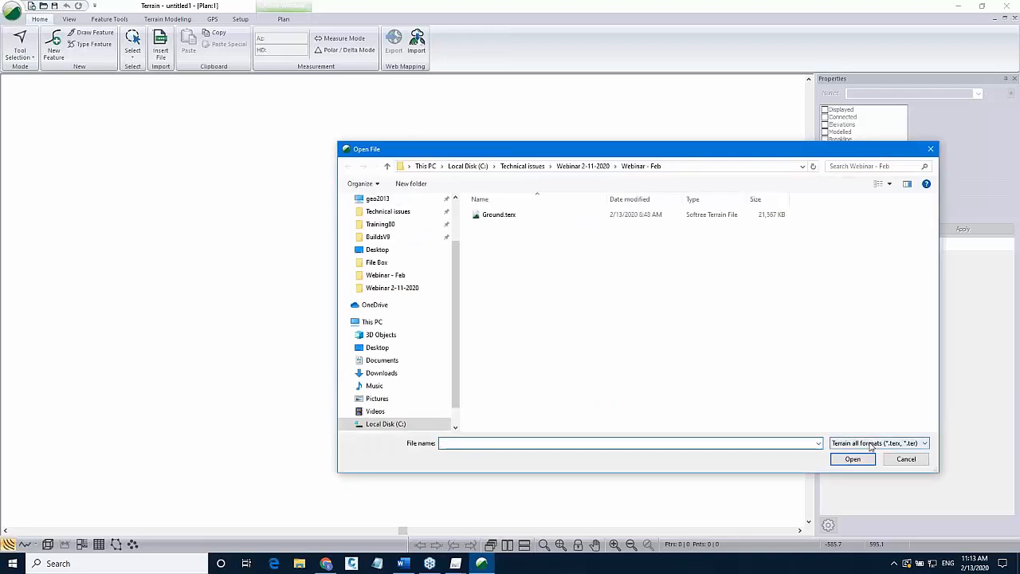
left_click(877, 443)
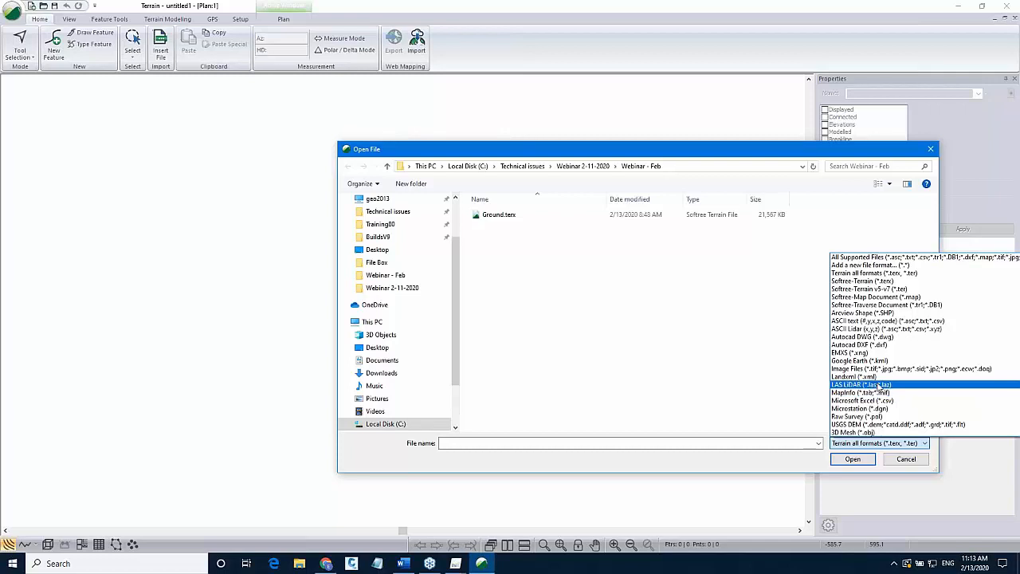
left_click(861, 385)
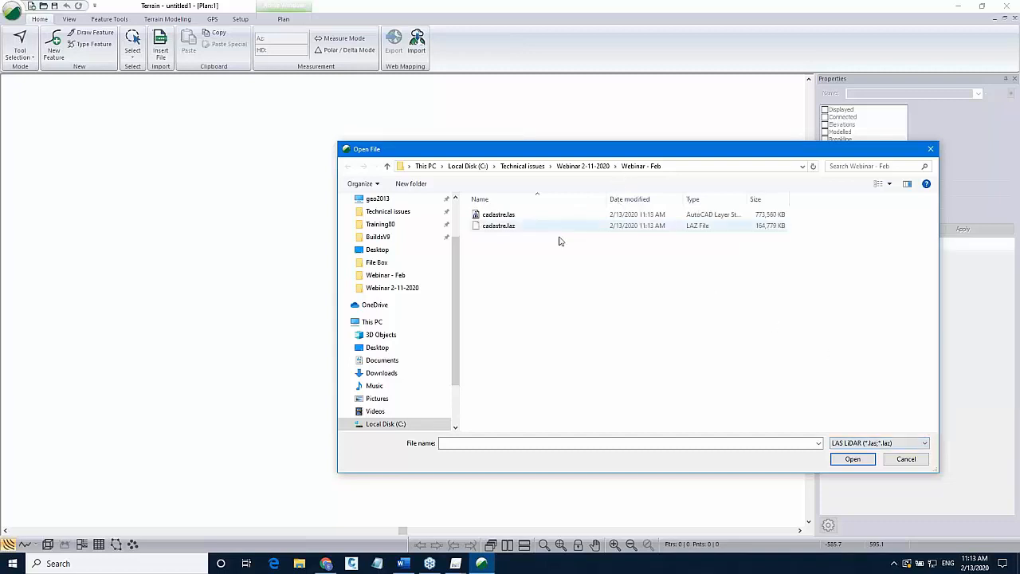
left_click(497, 229)
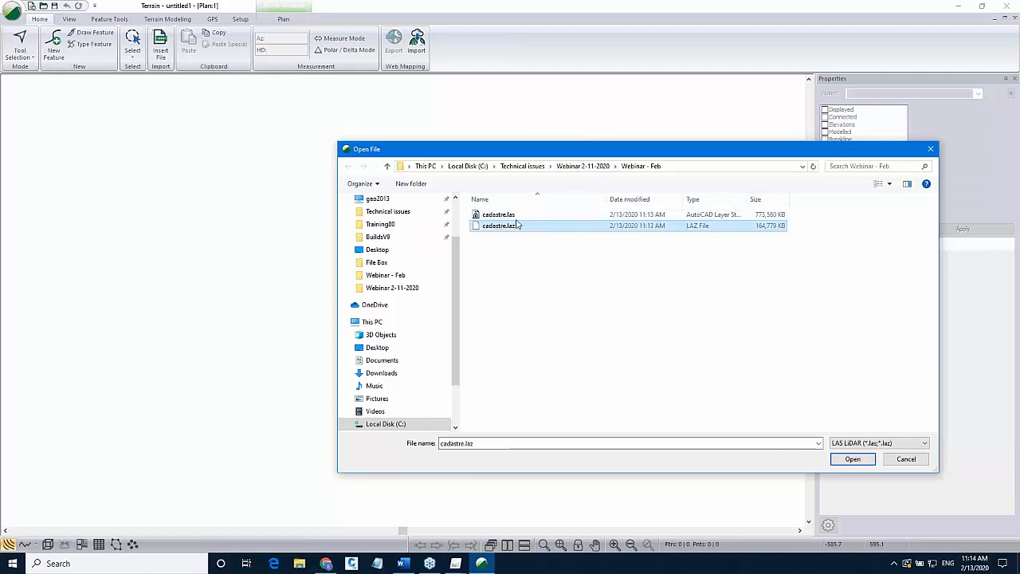
left_click(851, 461)
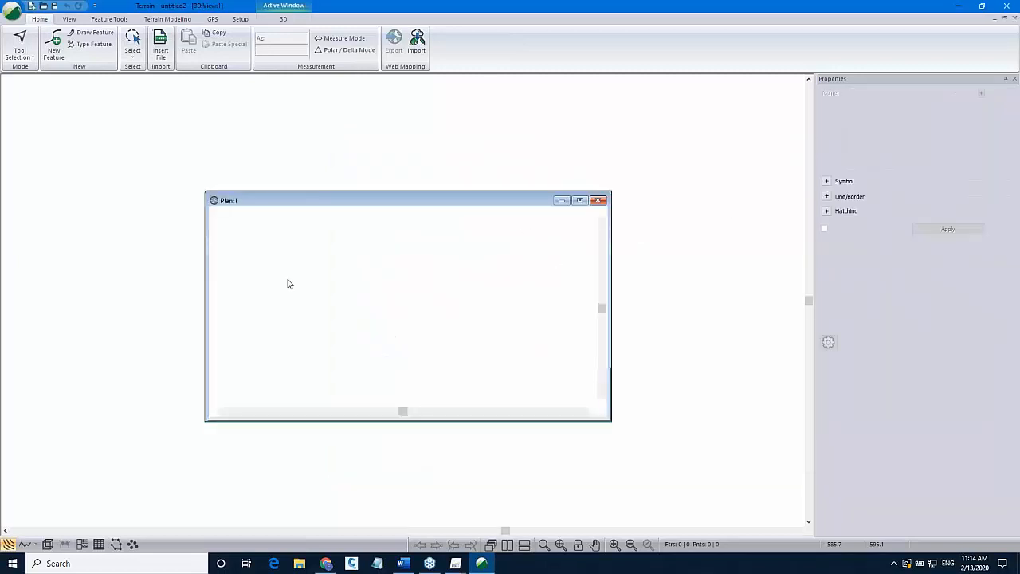
left_click(332, 262)
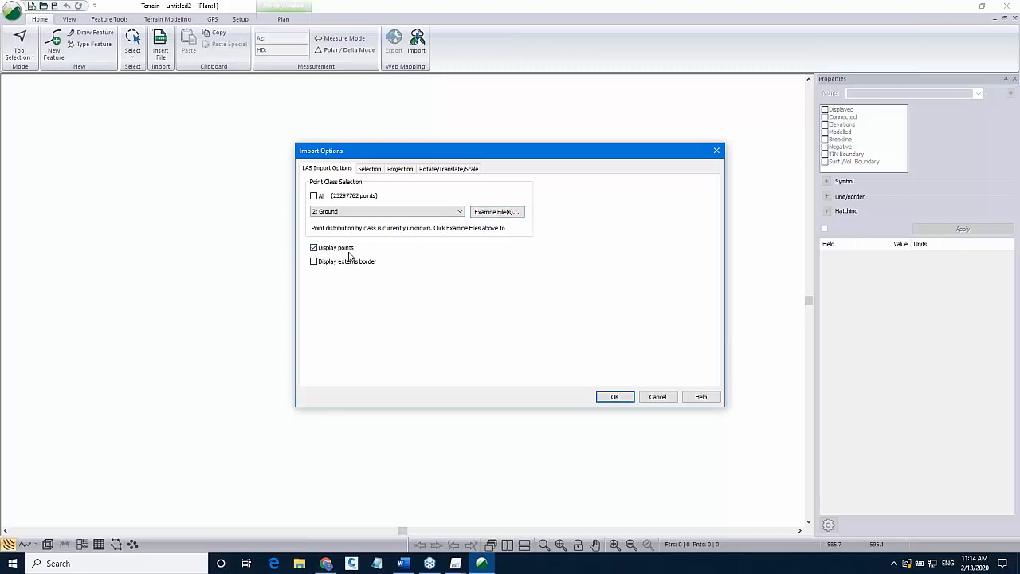
Examine the file's point classes and keep the 2: Ground class selected for import.
left_click(498, 214)
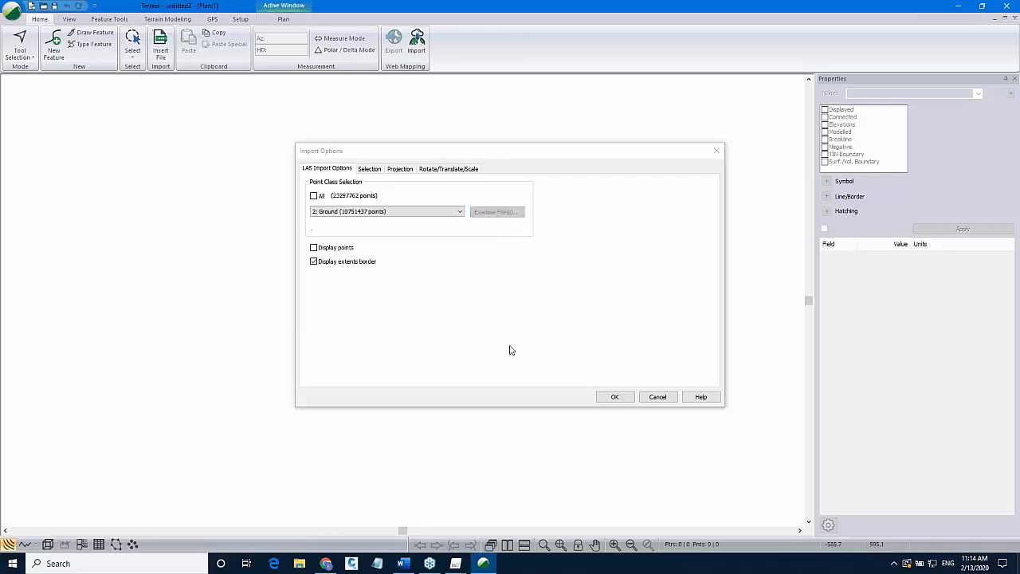
left_click(424, 213)
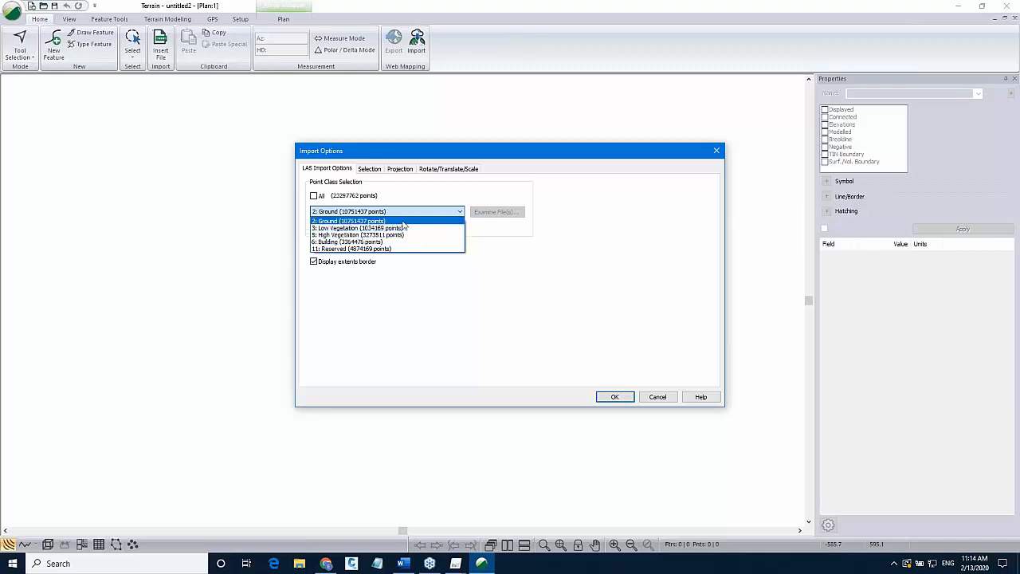
left_click(403, 222)
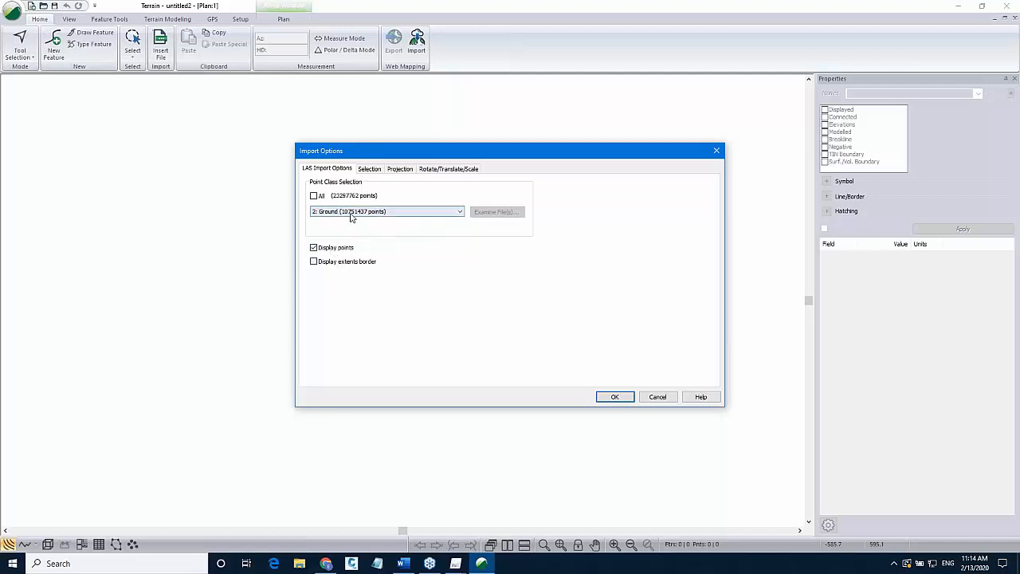
Thin the import's point resolution so that 19 points are skipped.
left_click(370, 171)
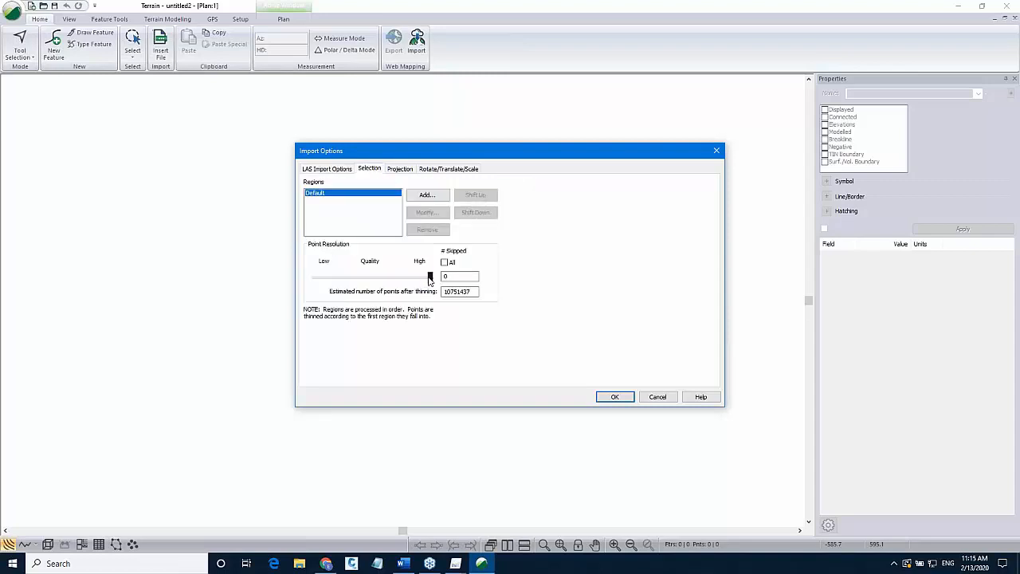
left_click_drag(429, 279, 353, 279)
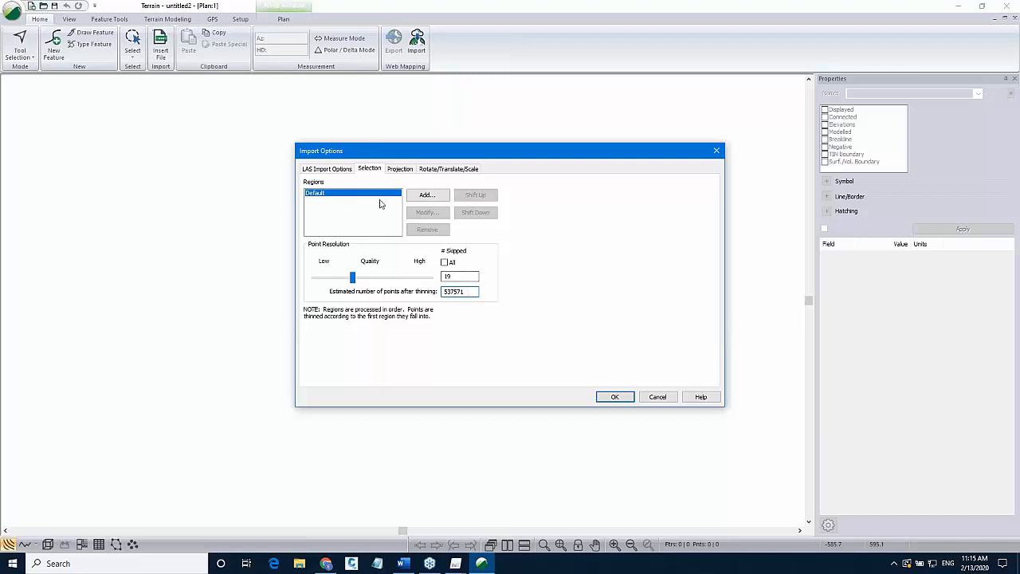
key("shift+Tab")
left_click_drag(454, 292, 440, 292)
Open the projection options and look up the example project's output coordinate system on the Pix4D support page.
left_click(401, 169)
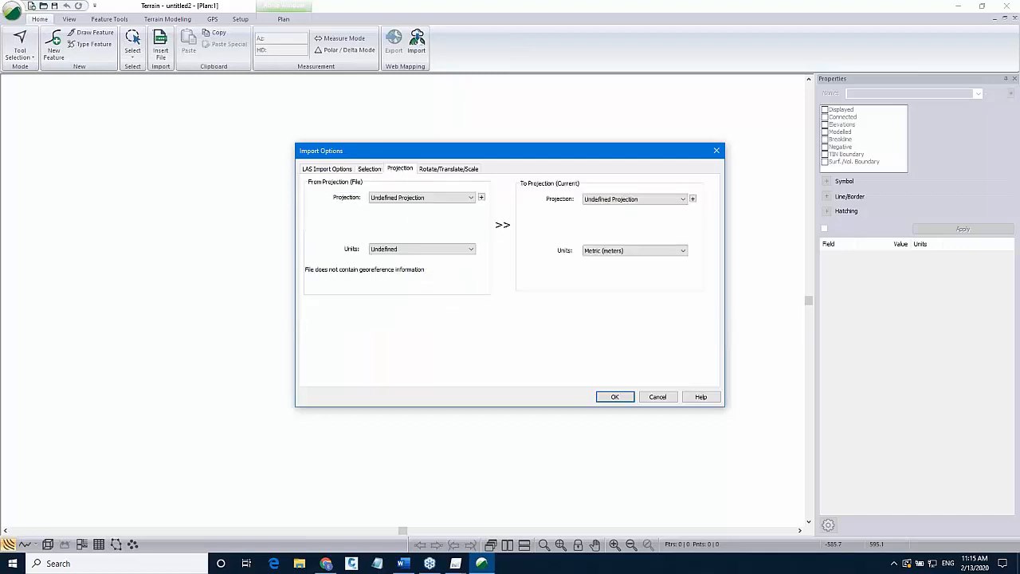
left_click(326, 563)
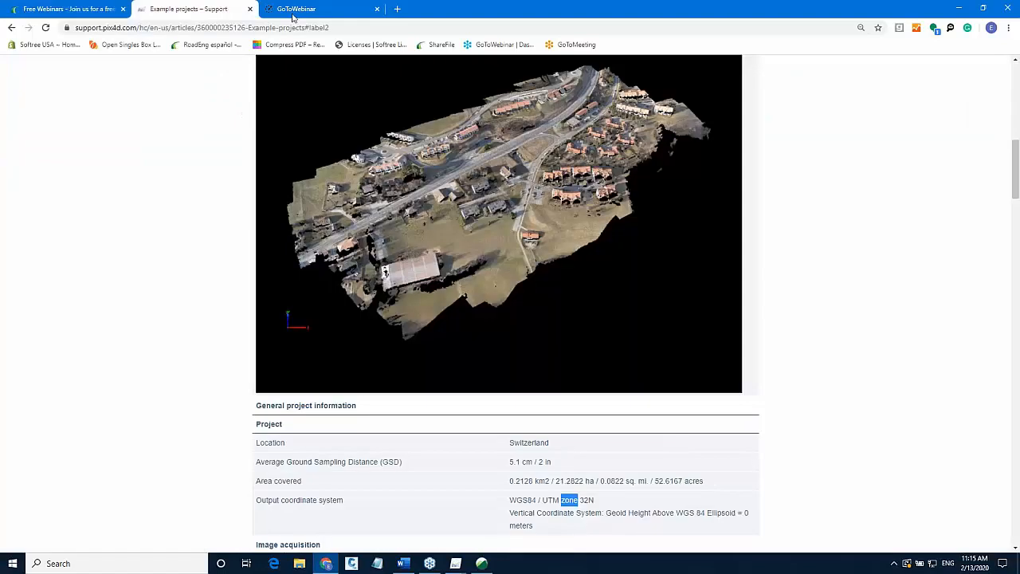
left_click(217, 11)
left_click_drag(543, 499, 562, 499)
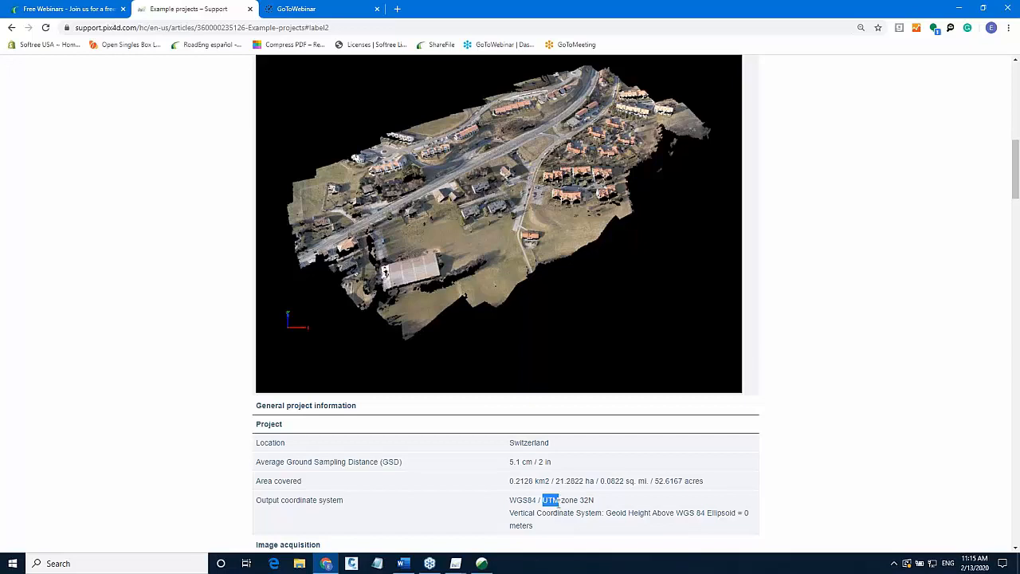
left_click(481, 564)
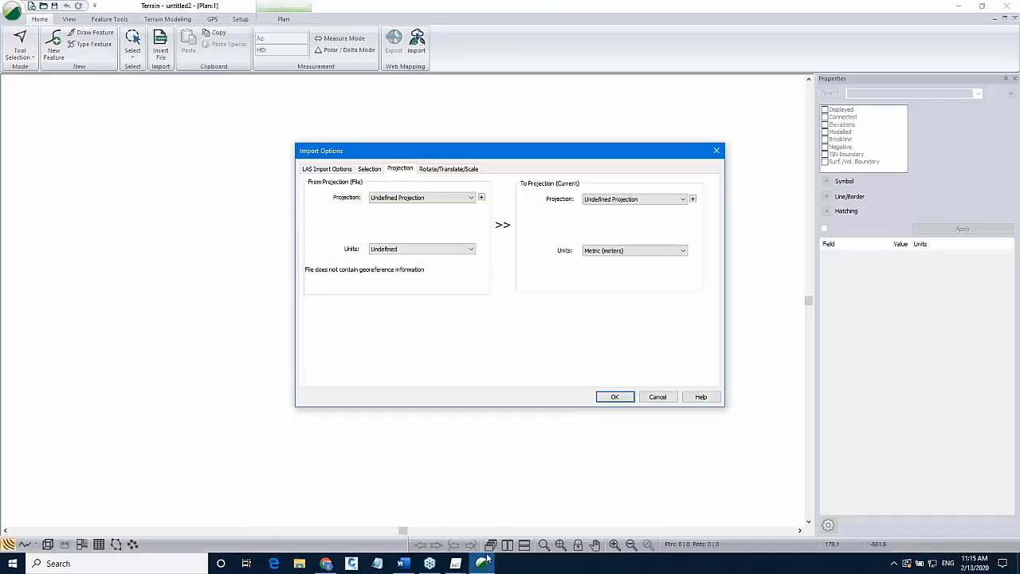
Set the target projection to Universal Transverse Mercator, Zone 32N (6 E to 12 E), and import without conversion.
left_click(636, 204)
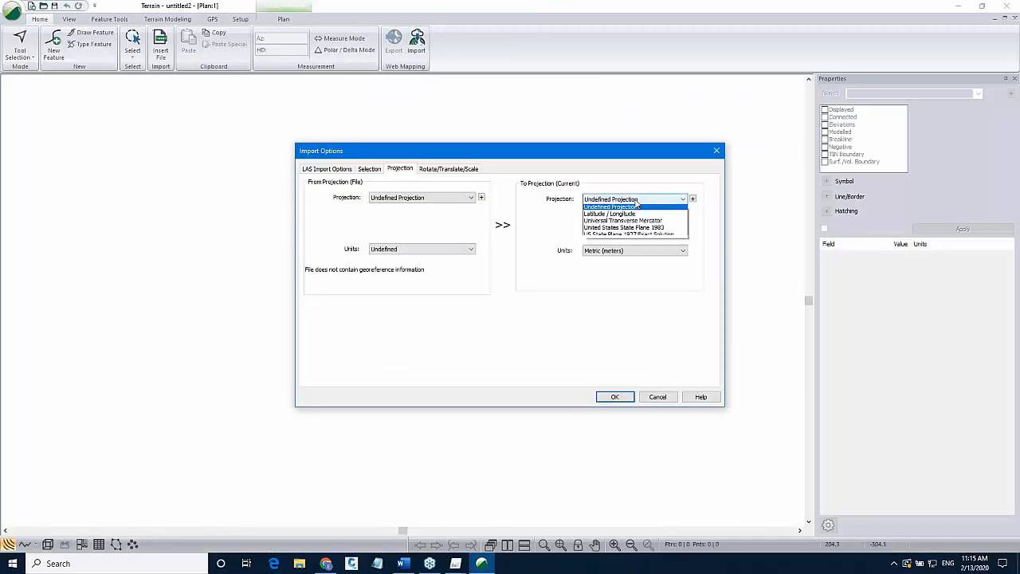
left_click(638, 225)
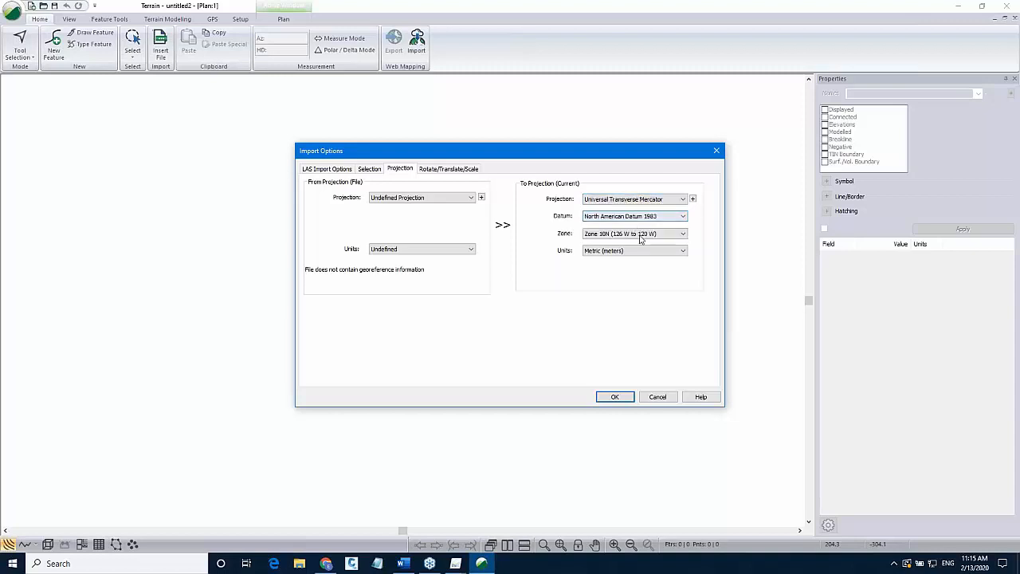
left_click(638, 233)
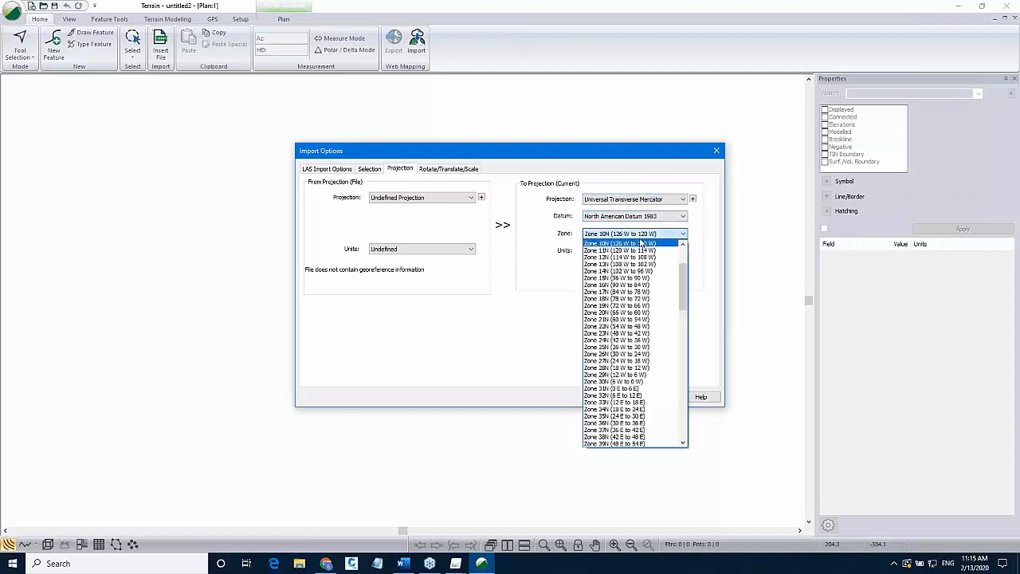
left_click(630, 395)
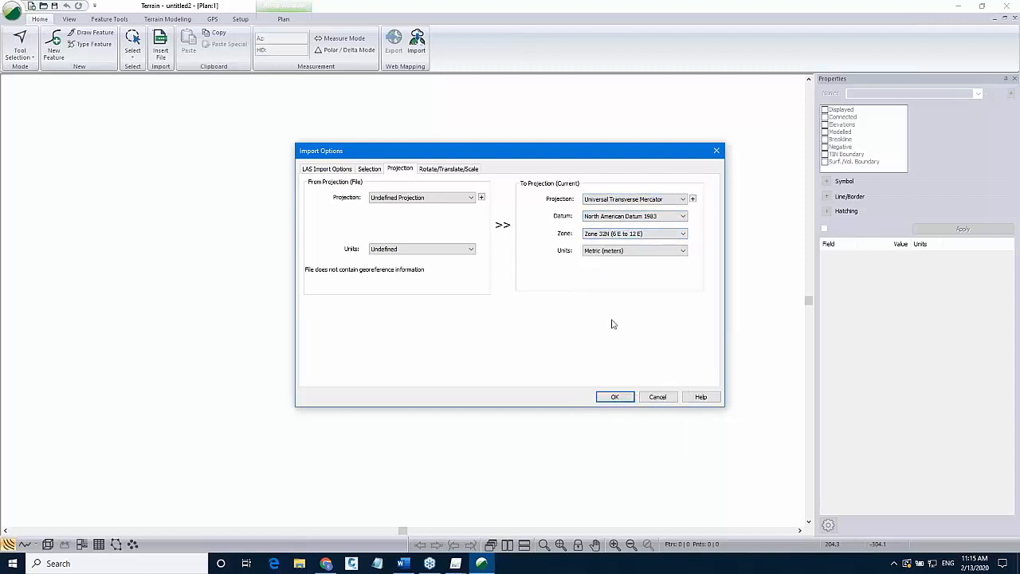
left_click(614, 397)
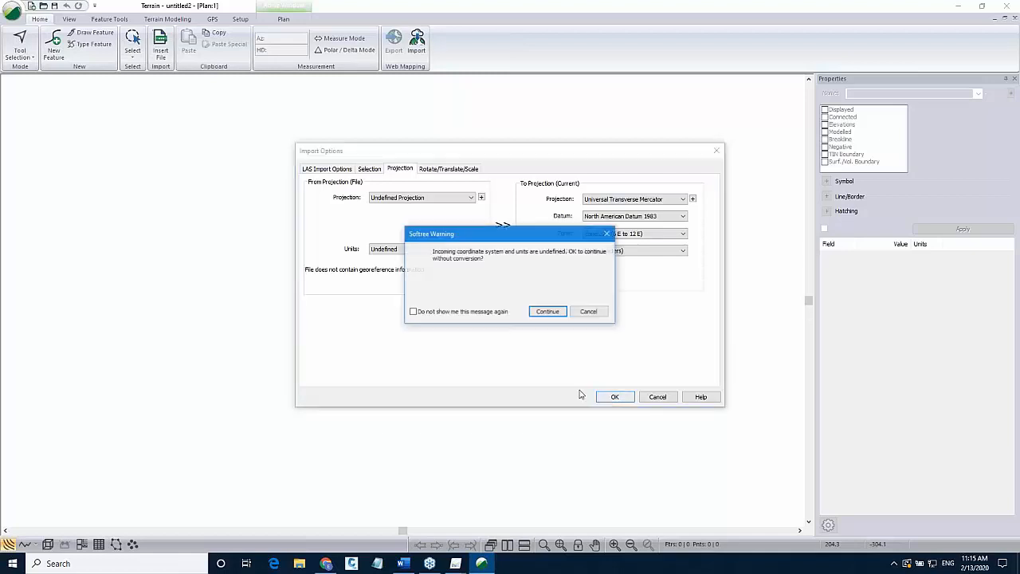
left_click(470, 311)
left_click(549, 312)
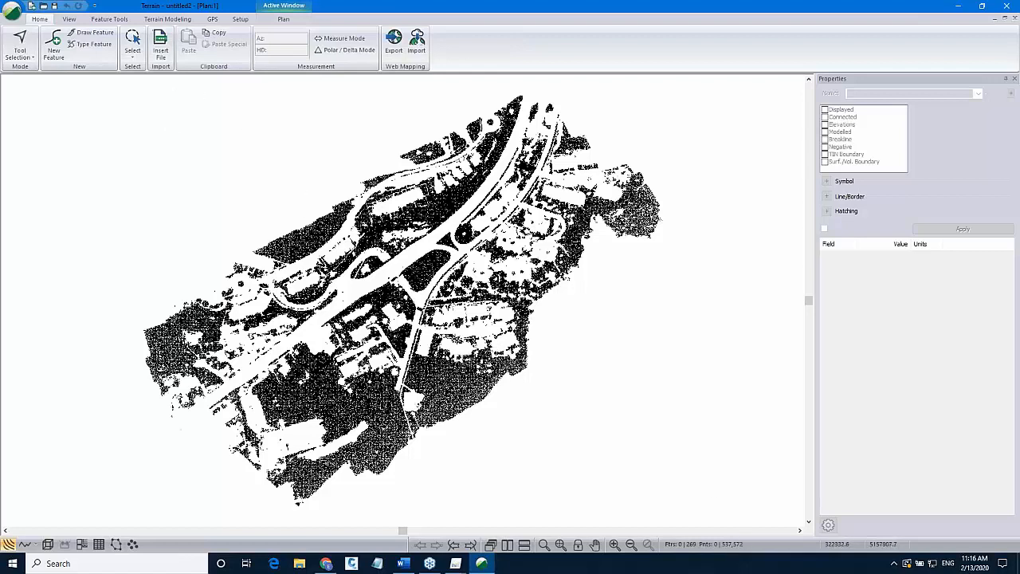
left_click(166, 20)
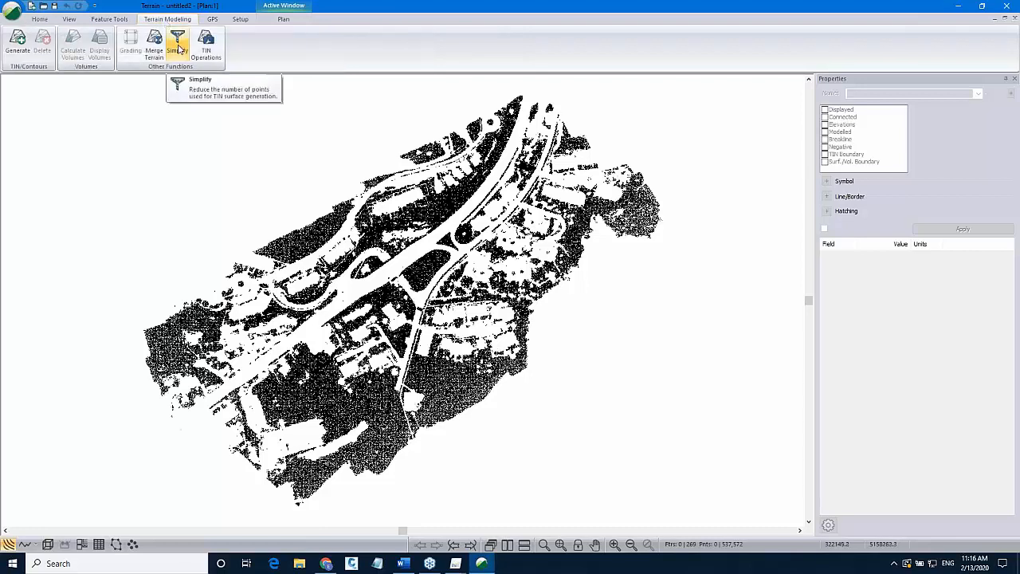
left_click(178, 46)
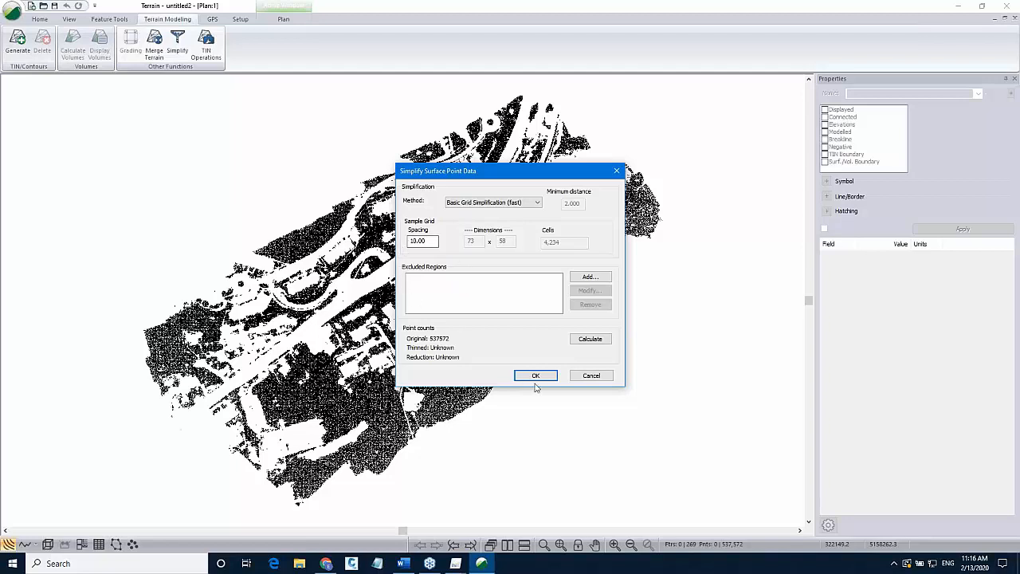
left_click(590, 375)
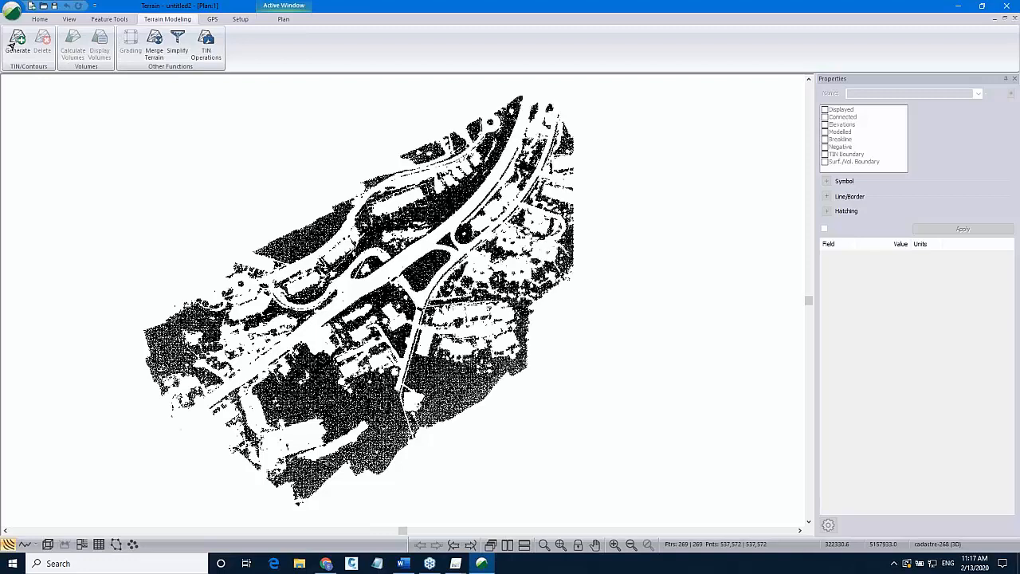
Generate the terrain TIN with labelling, major and minor contours turned off, and activate the 3D window.
left_click(18, 39)
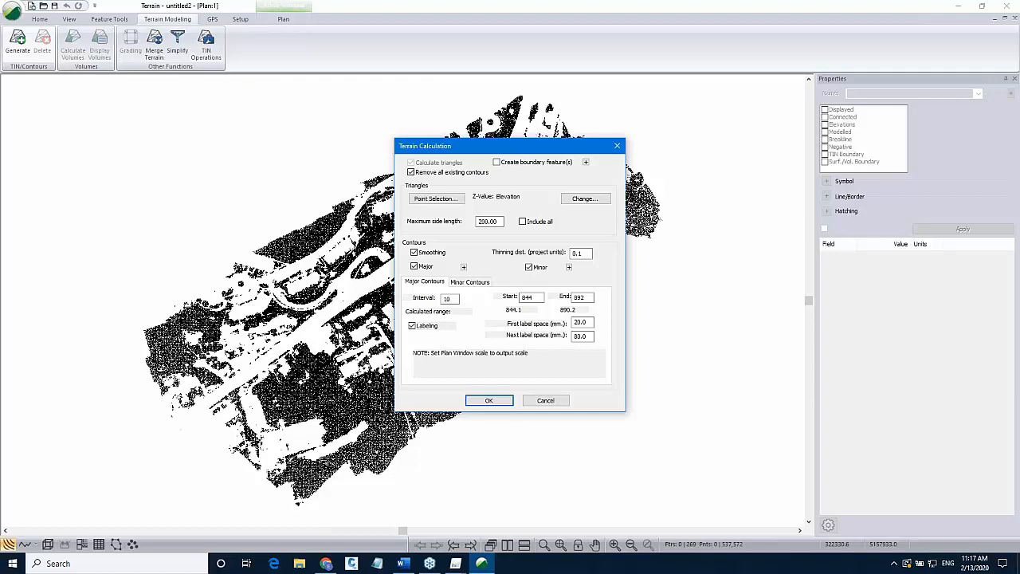
left_click(412, 326)
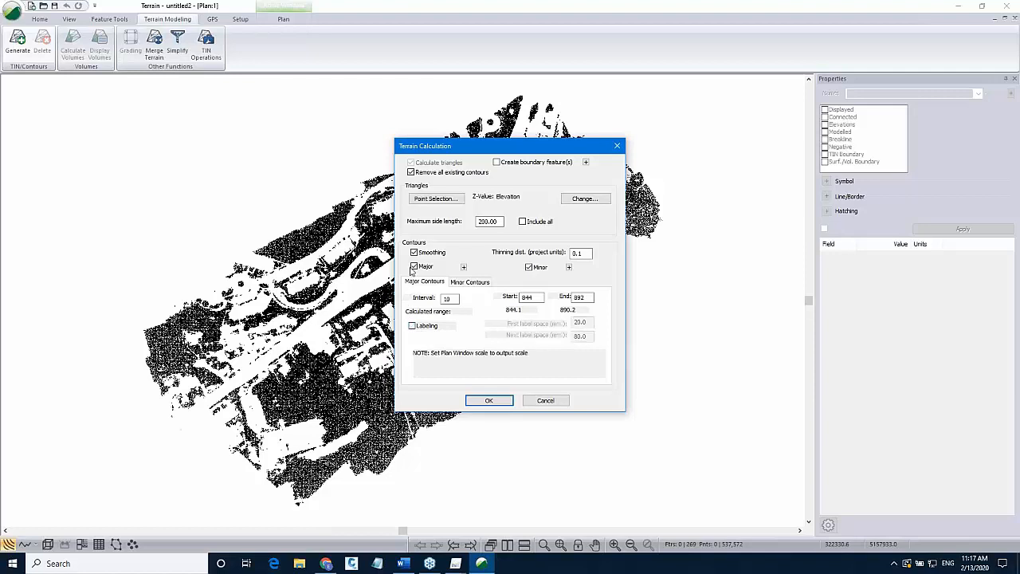
left_click(414, 266)
left_click(528, 267)
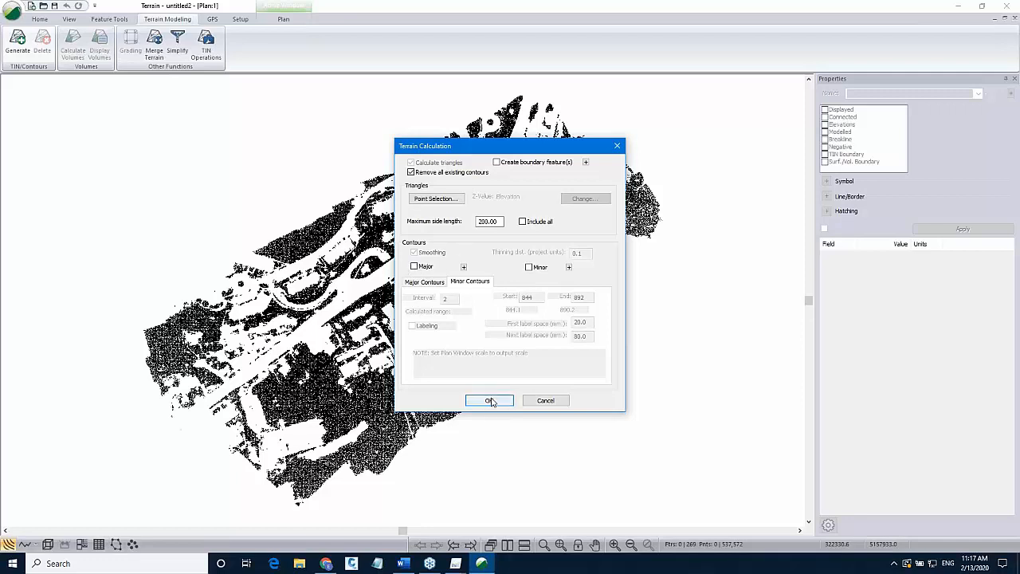
left_click(492, 401)
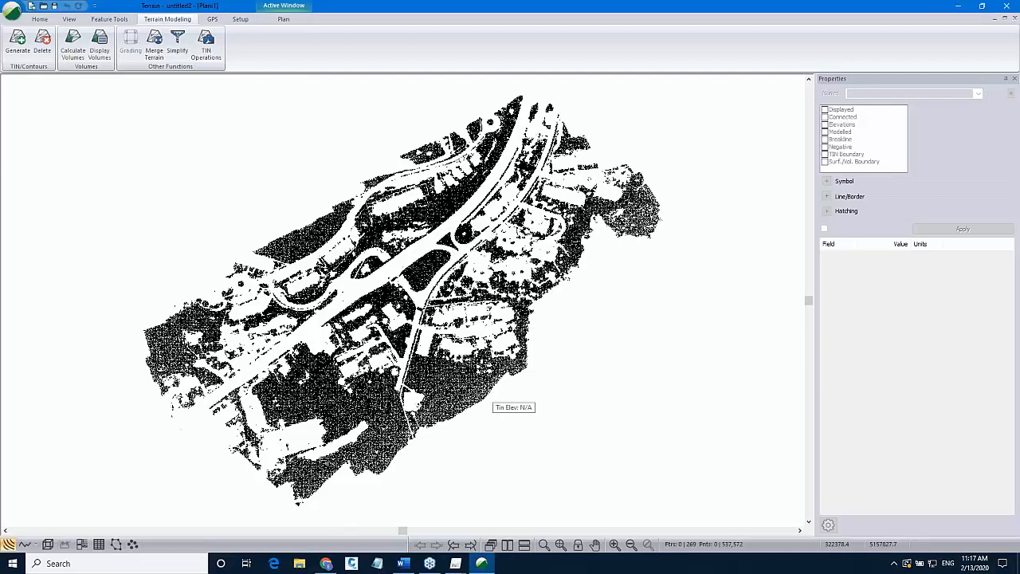
left_click(47, 544)
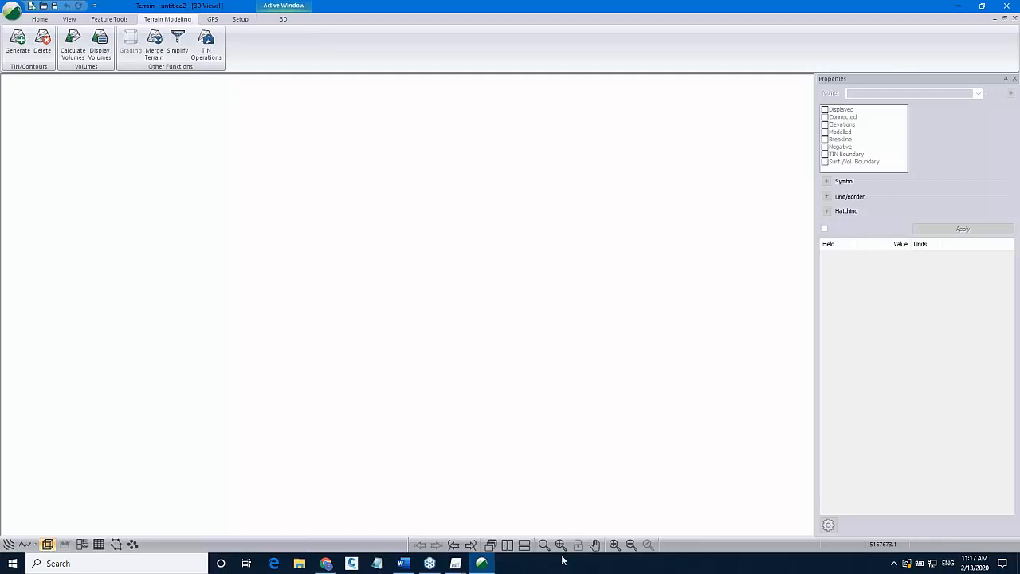
Save the terrain as Ground.terx, replacing the existing file.
left_click(560, 544)
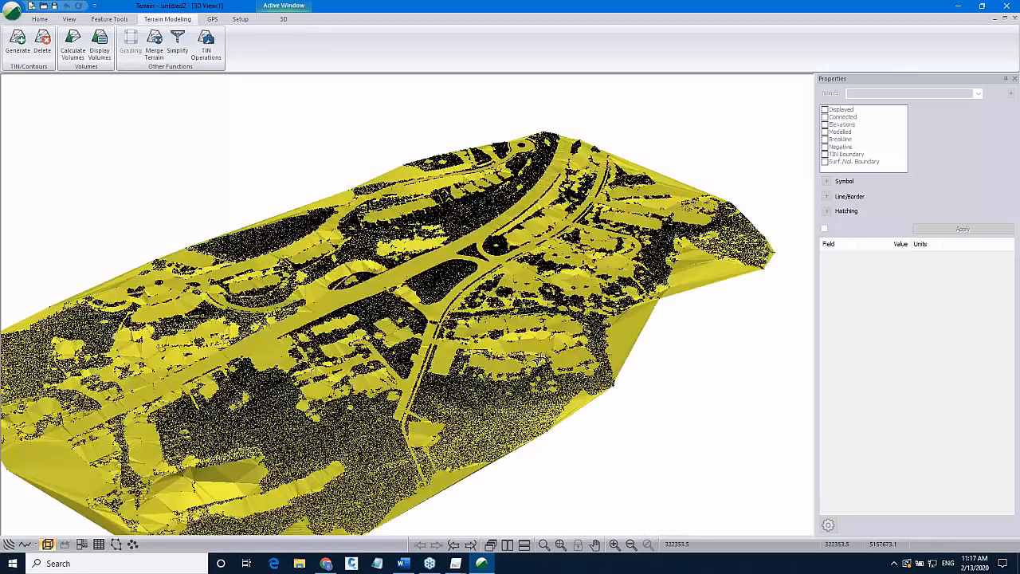
left_click_drag(501, 291, 478, 230)
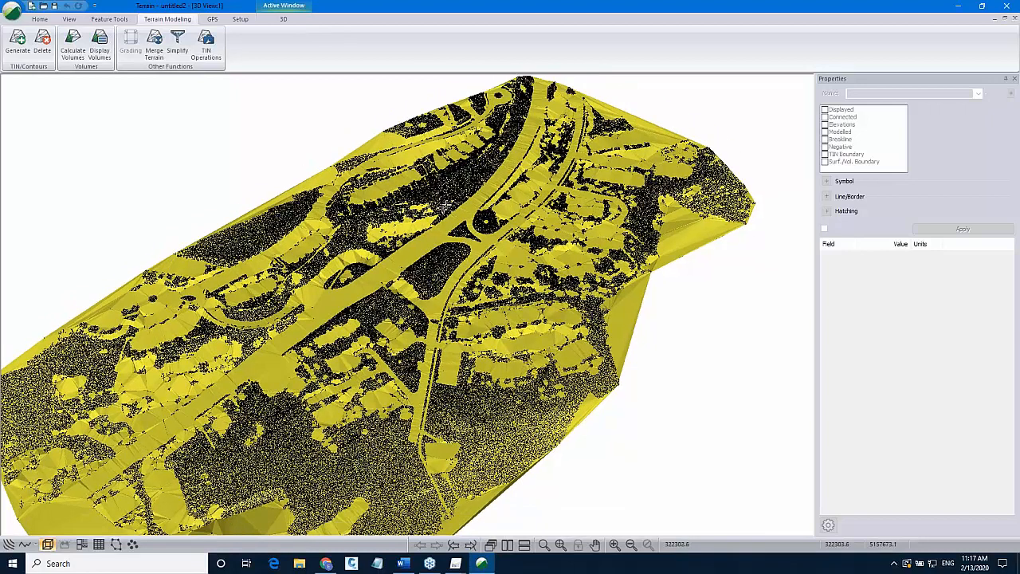
left_click(10, 12)
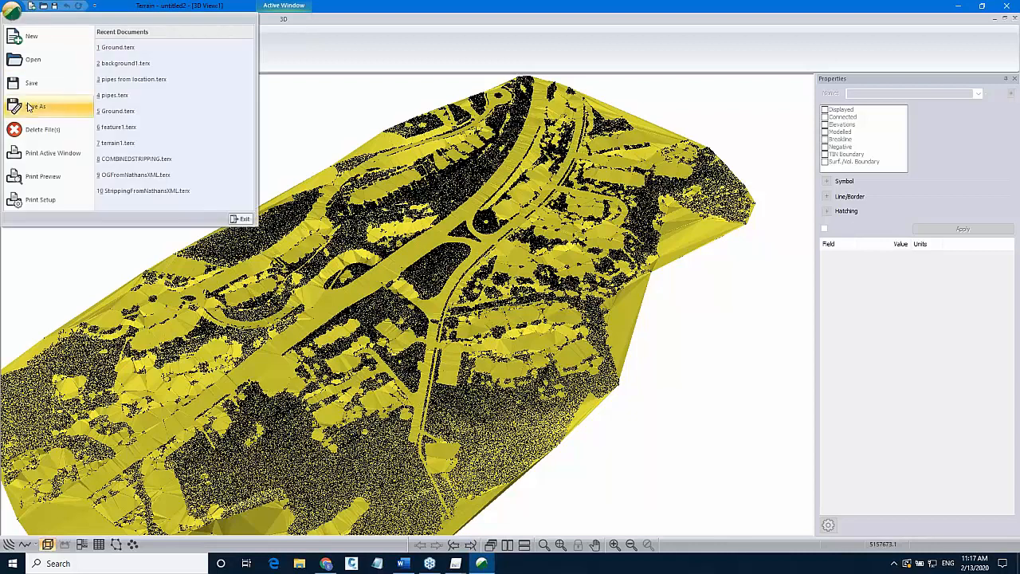
left_click(14, 105)
left_click(468, 219)
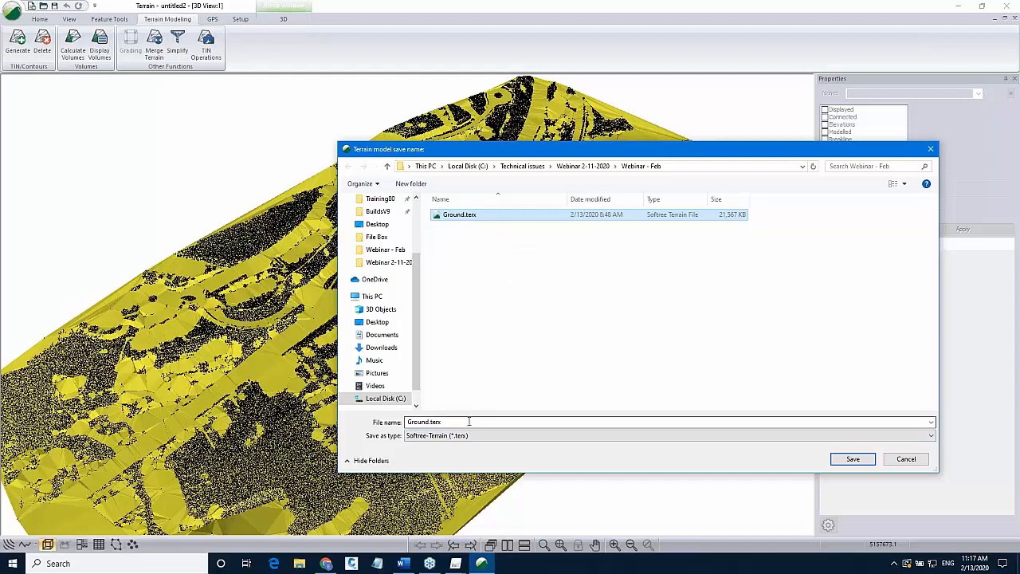
left_click(853, 460)
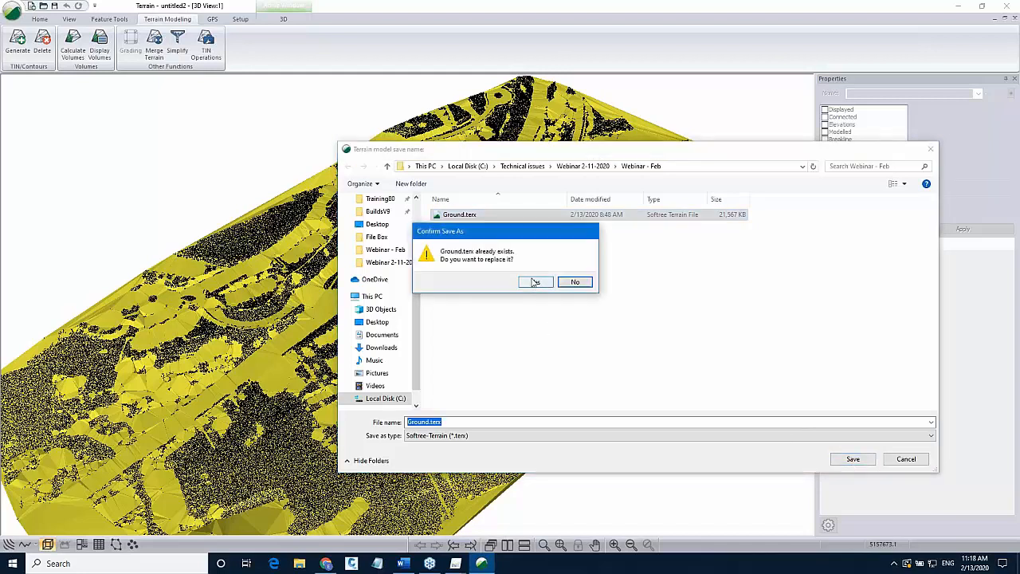
left_click(535, 282)
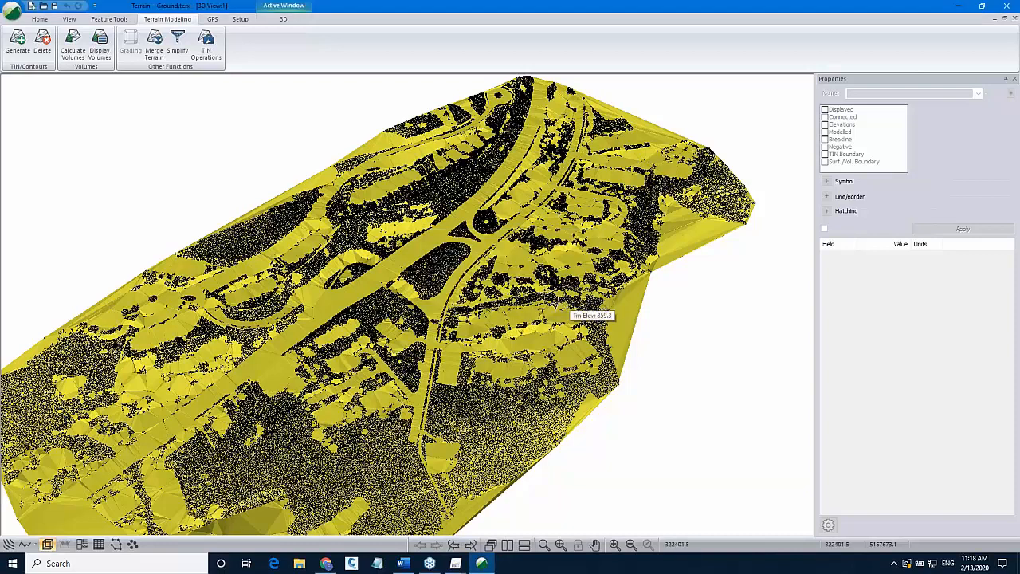
Switch to the plan view and insert the example_cadastre densified point cloud LAS file again.
scroll(556, 304, "down", 1)
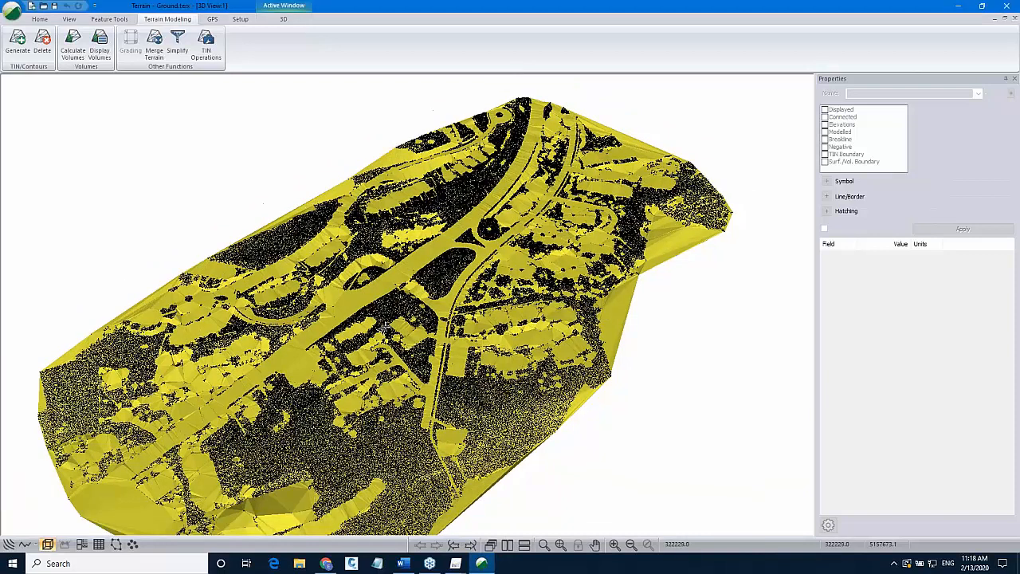
left_click(9, 546)
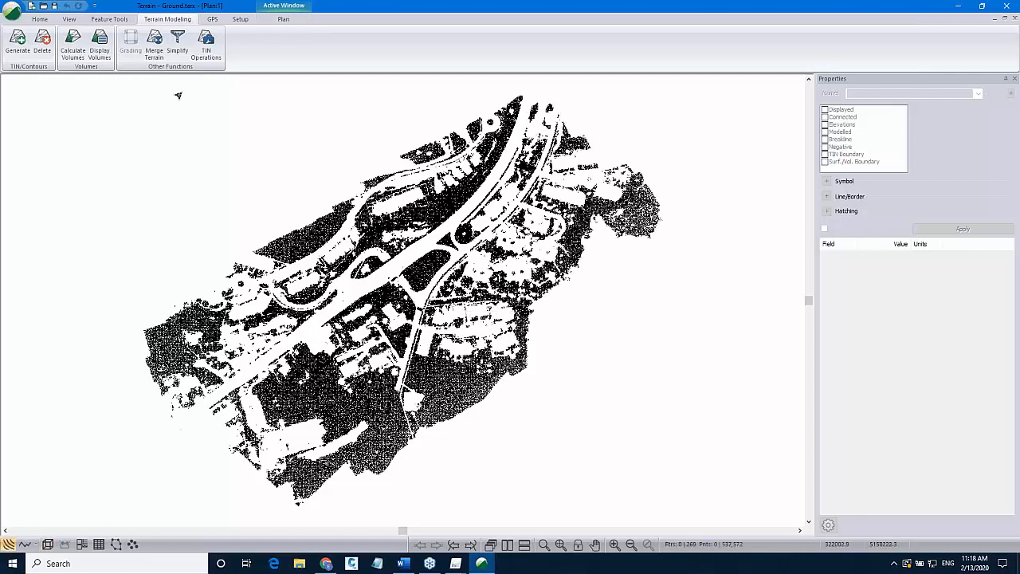
left_click(43, 21)
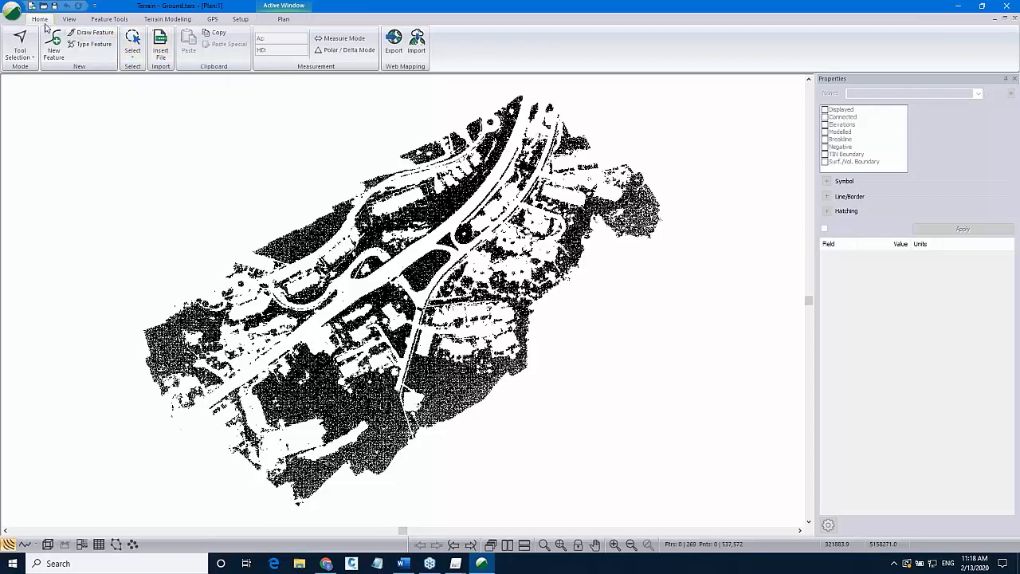
left_click(163, 53)
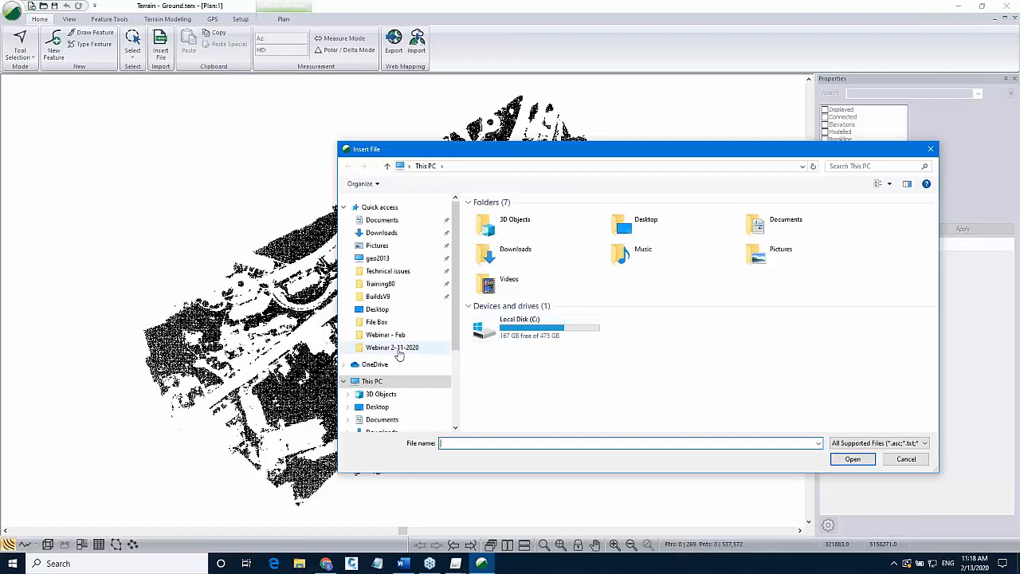
left_click(392, 348)
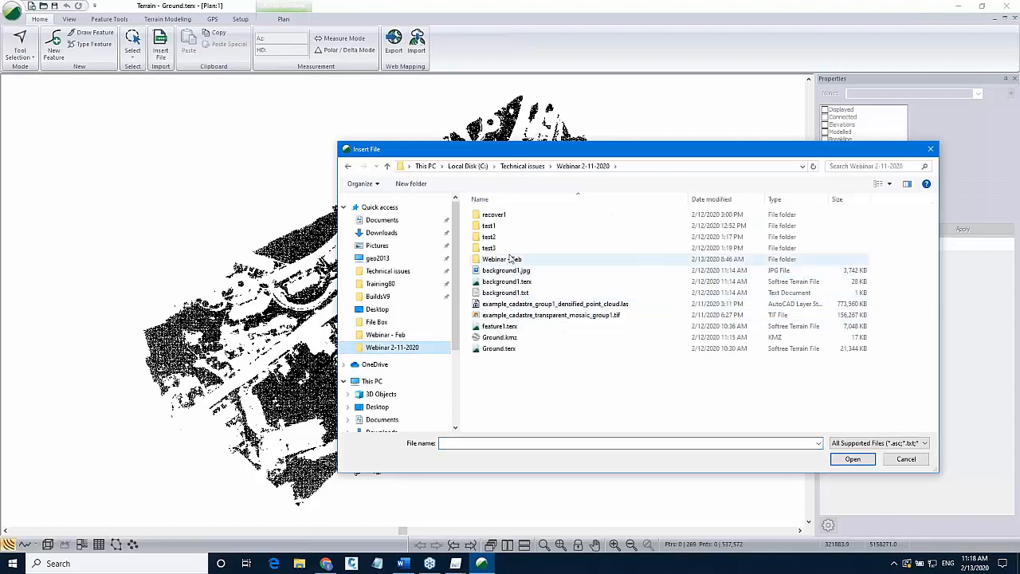
double_click(510, 259)
double_click(510, 250)
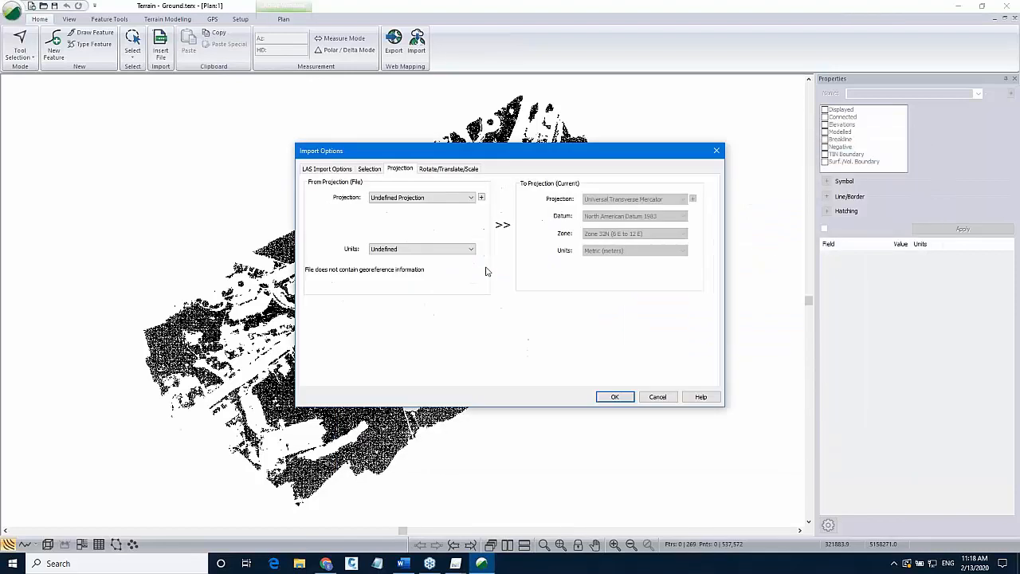
Examine the LAS file's point classes and choose to import only class 6: Building.
left_click(337, 171)
left_click(497, 212)
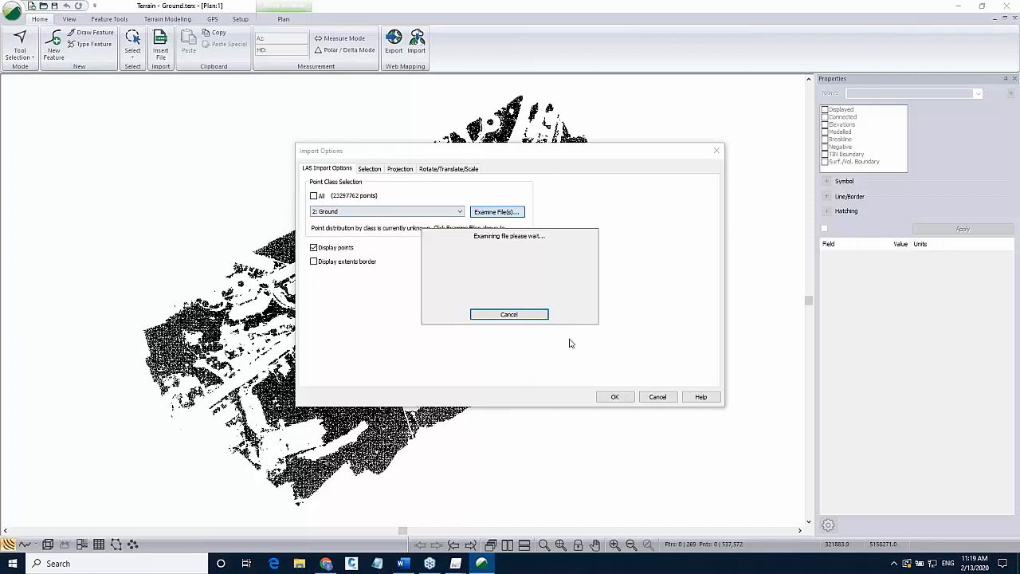
left_click(396, 212)
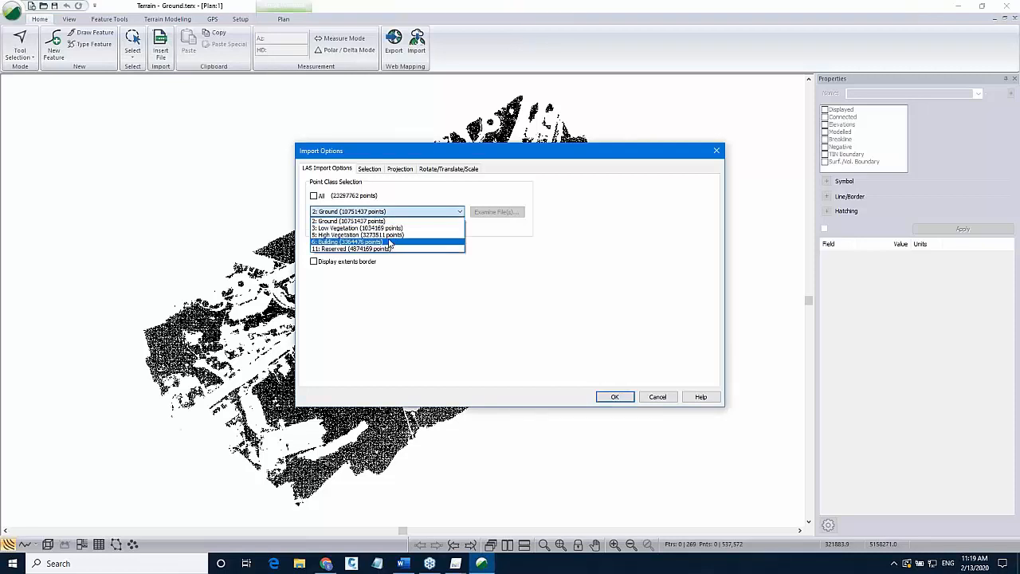
left_click(390, 242)
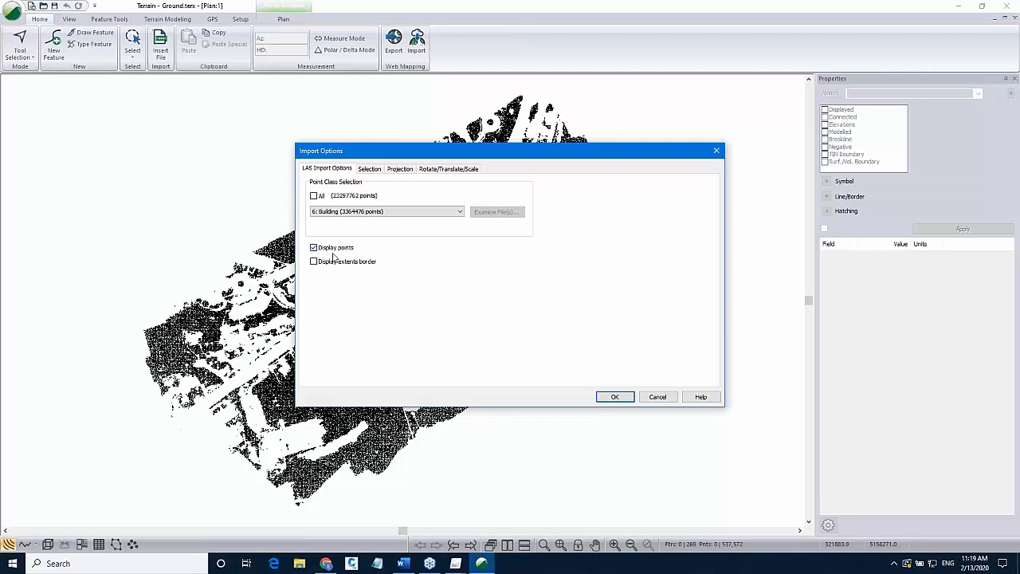
Reduce the point thinning so fewer building points are skipped, check the projection, and run the import.
left_click(369, 169)
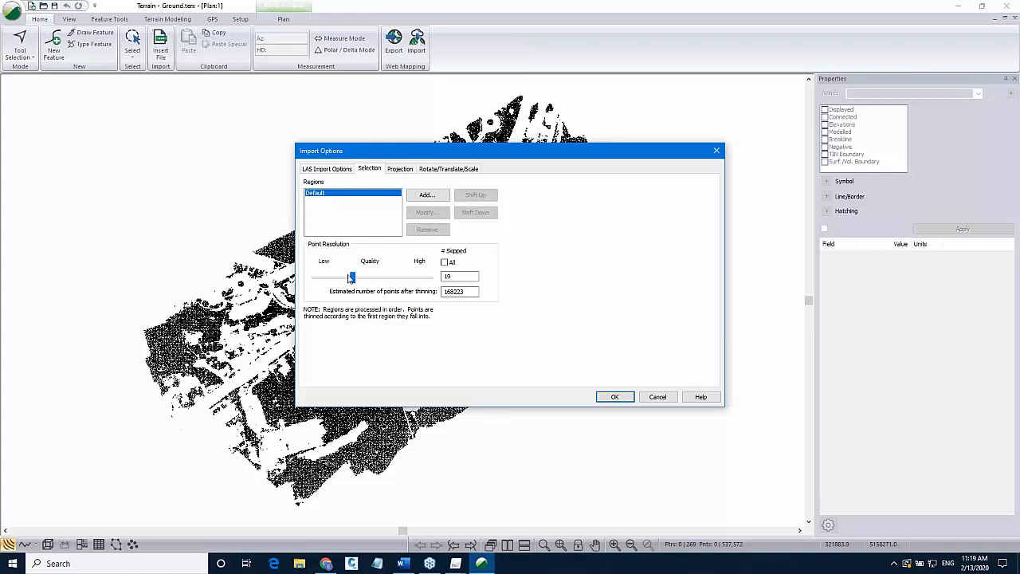
left_click_drag(353, 280, 366, 278)
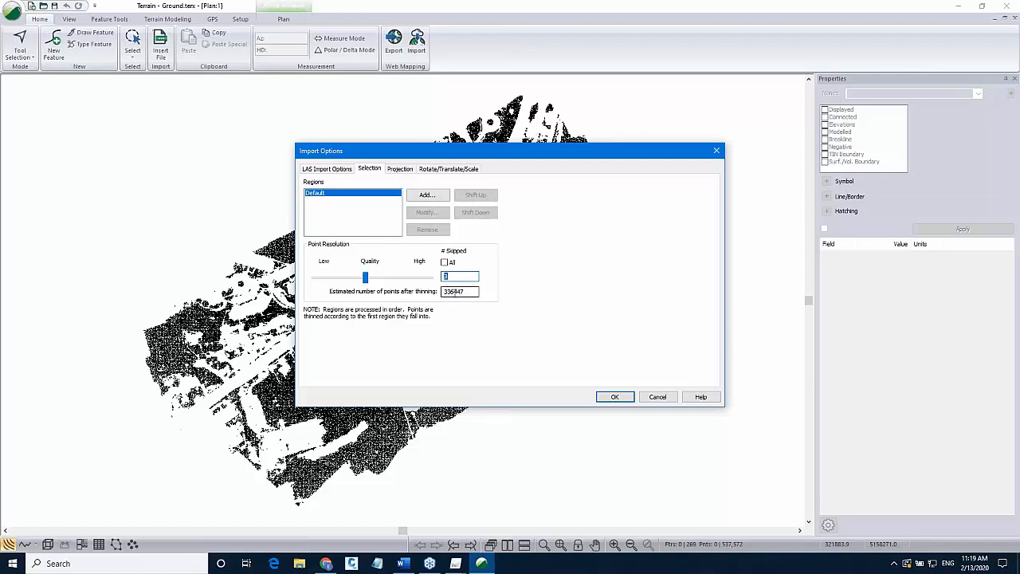
left_click_drag(450, 292, 429, 297)
left_click(400, 169)
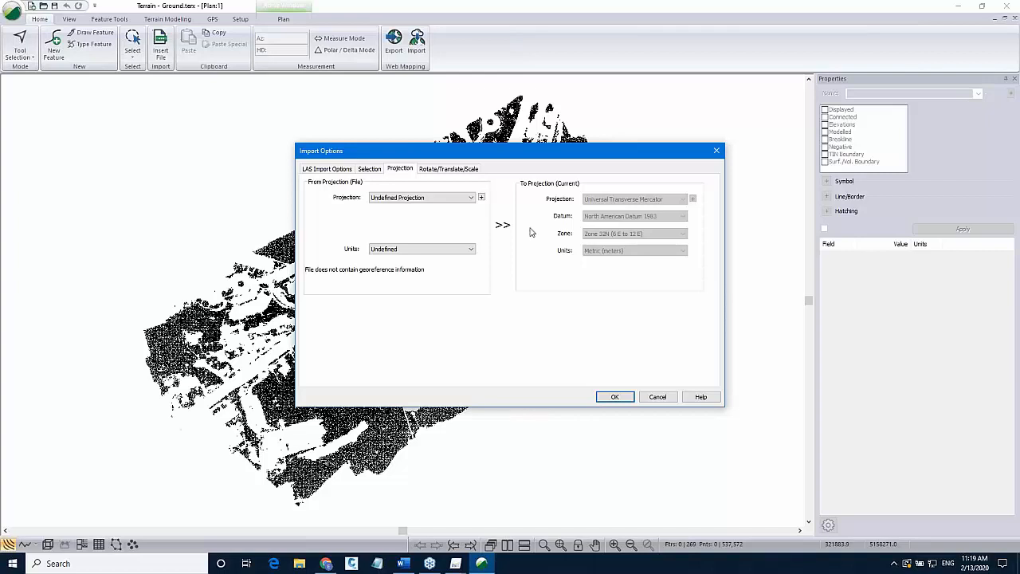
left_click(610, 399)
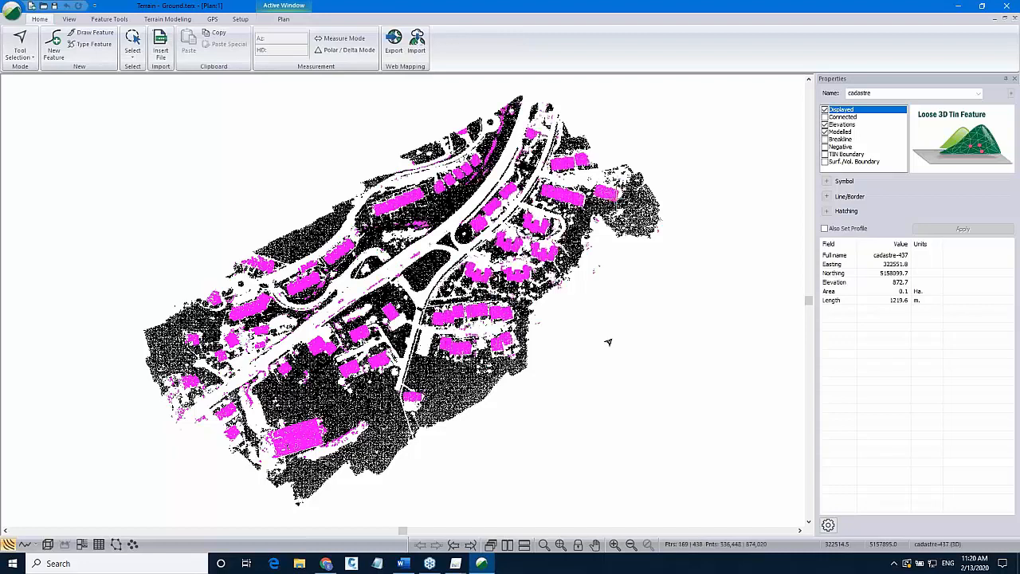
View the imported buildings over the terrain in the 3D window, then return to the plan view.
left_click(47, 545)
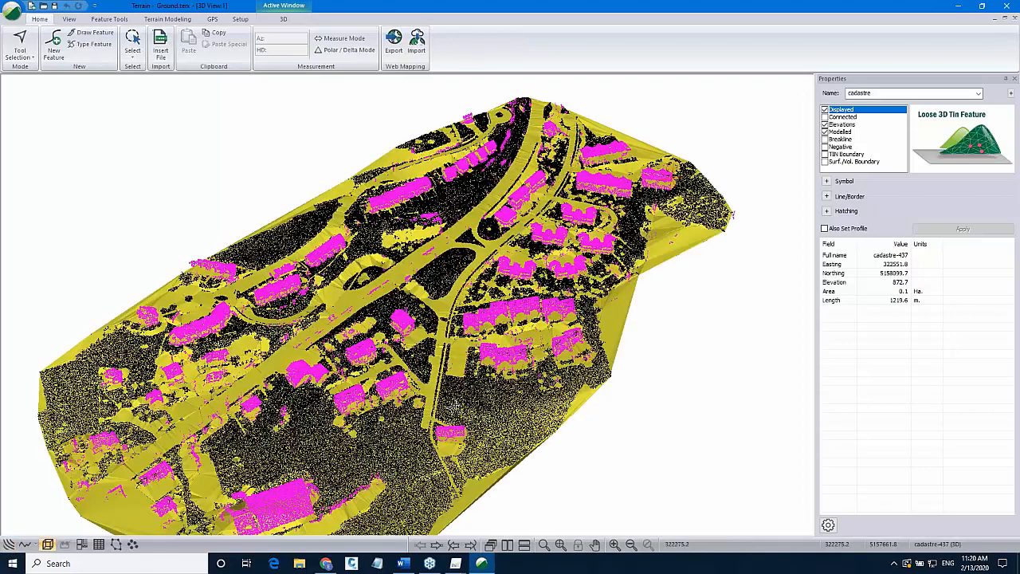
left_click_drag(453, 406, 478, 354)
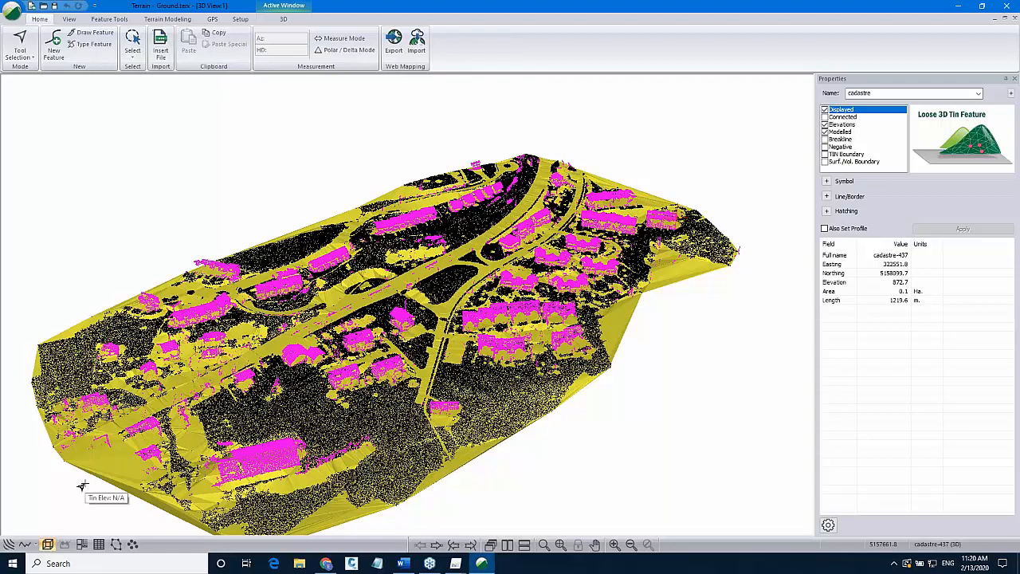
left_click(8, 545)
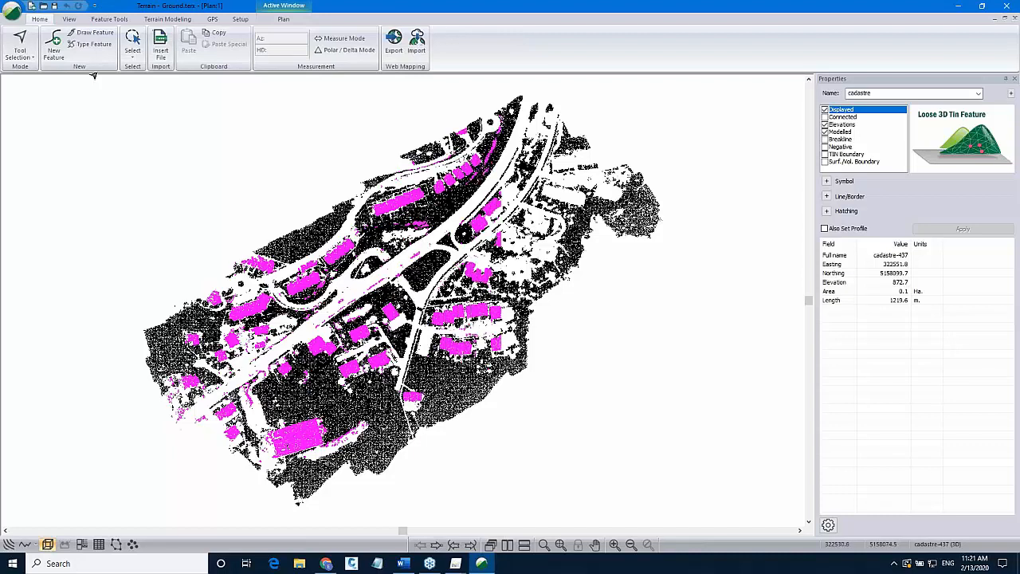
Start a new terrain without saving changes to the current one.
left_click(11, 11)
left_click(30, 38)
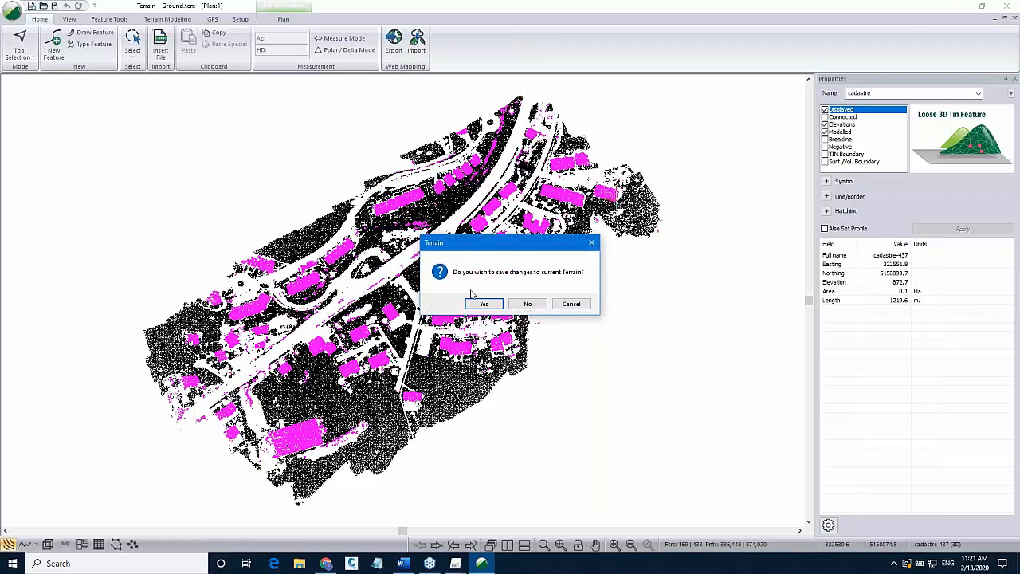
left_click(527, 304)
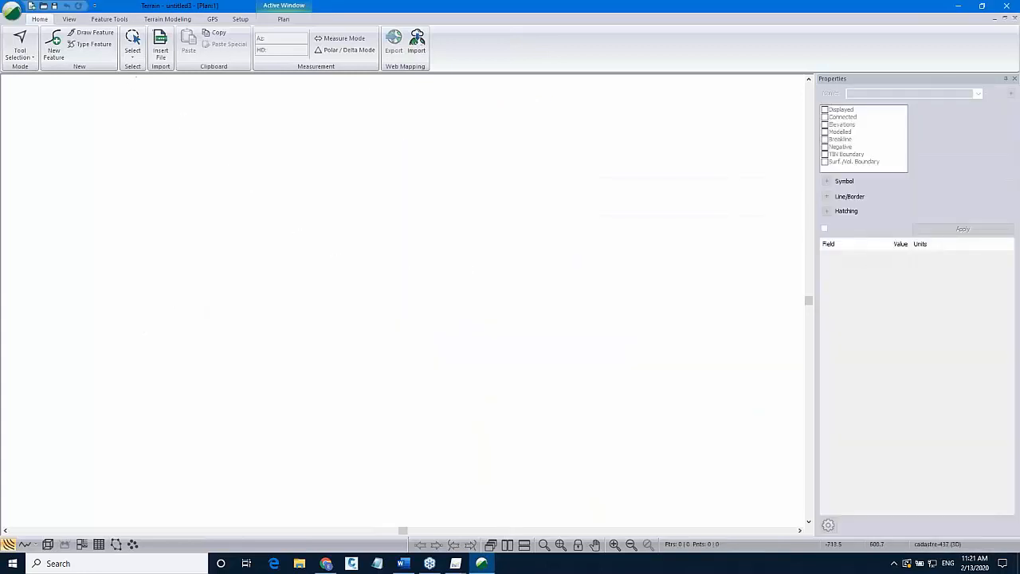
Add Ground.terx as a background file in the plan window options.
right_click(266, 211)
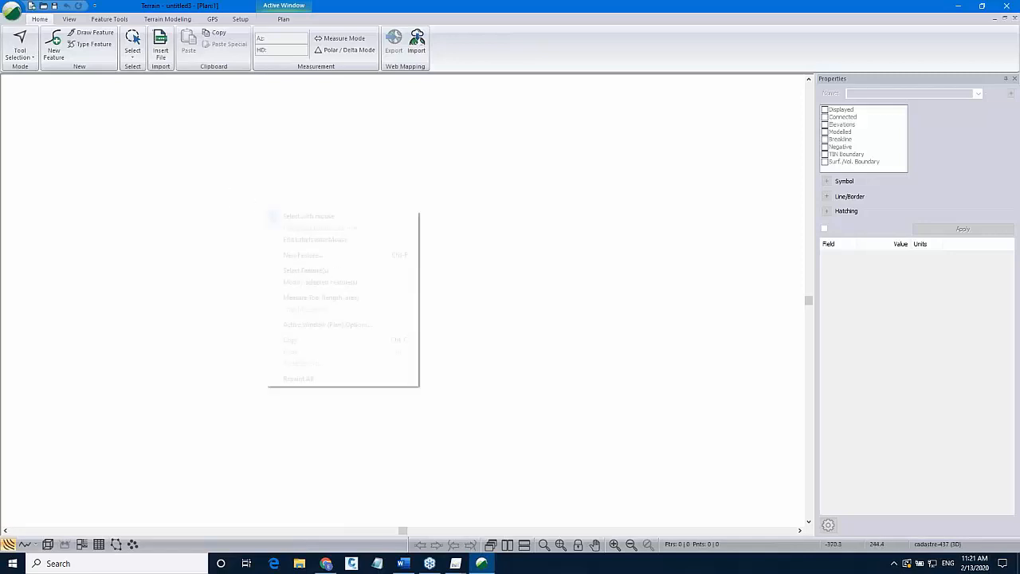
left_click(319, 325)
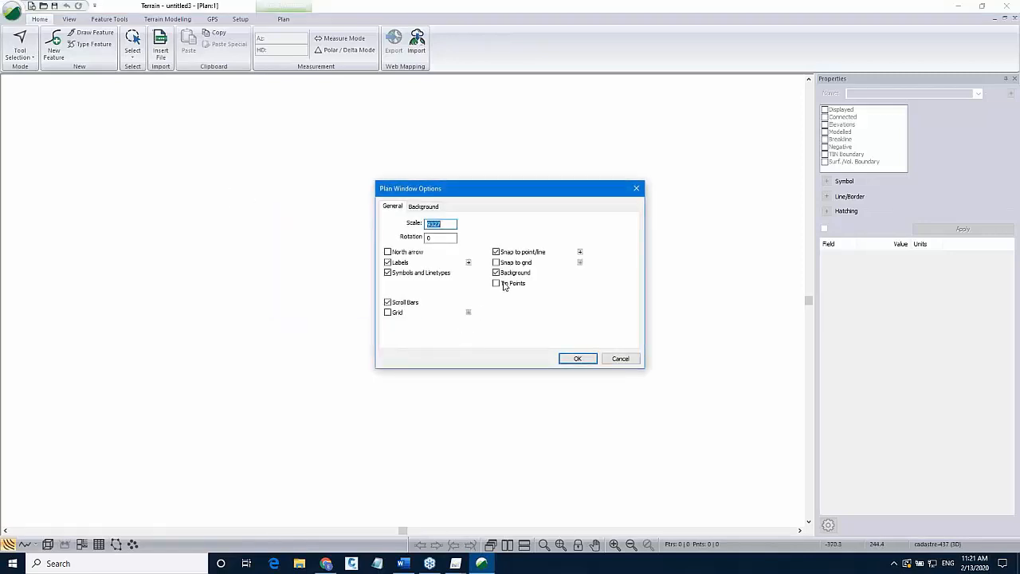
left_click(423, 206)
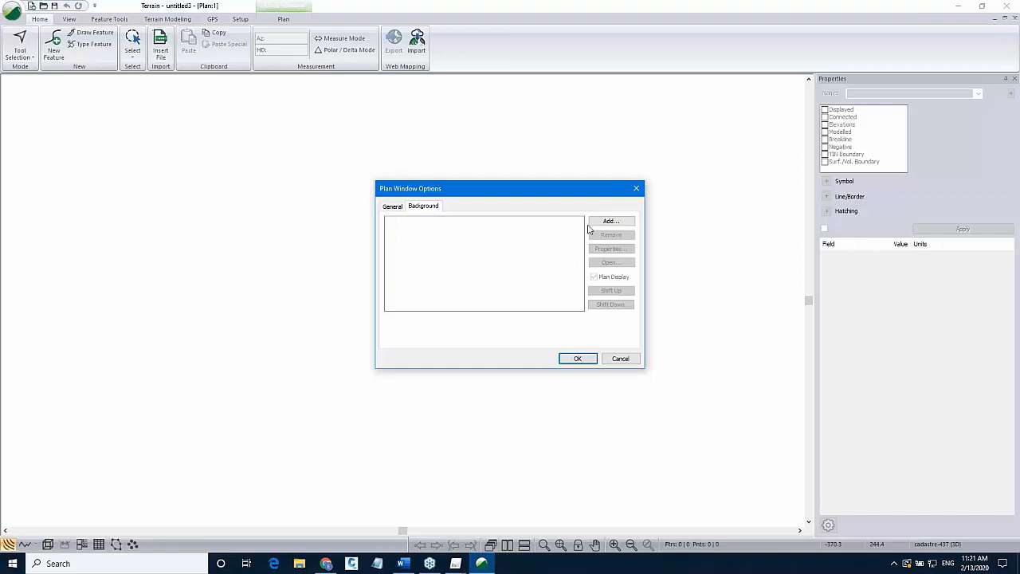
left_click(598, 222)
left_click(598, 271)
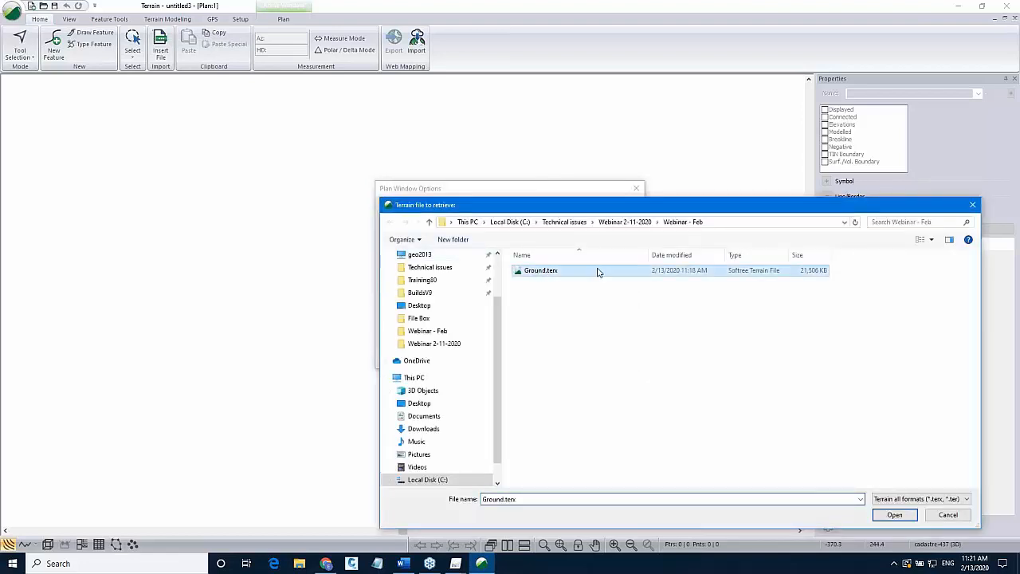
left_click(895, 515)
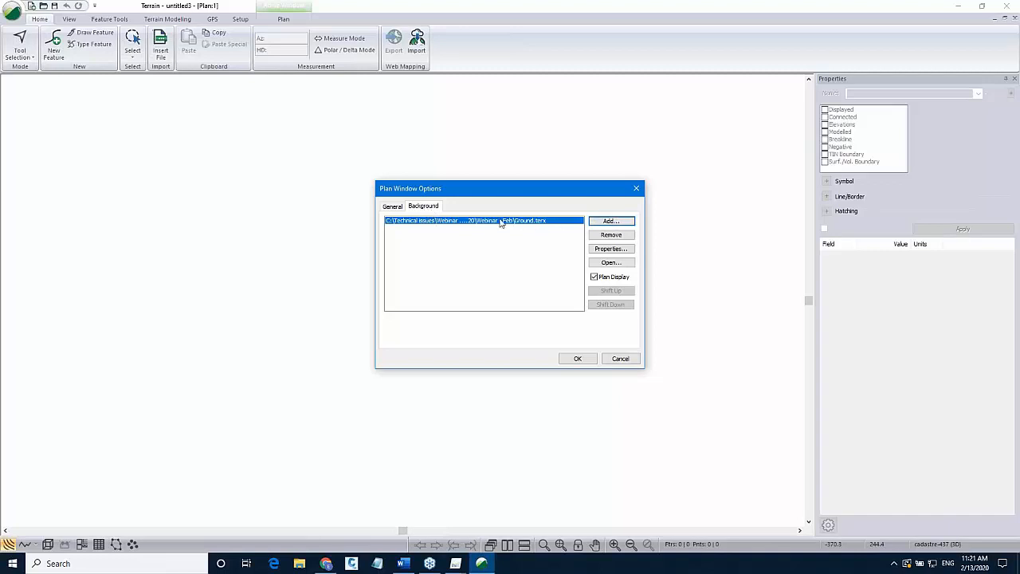
left_click(574, 359)
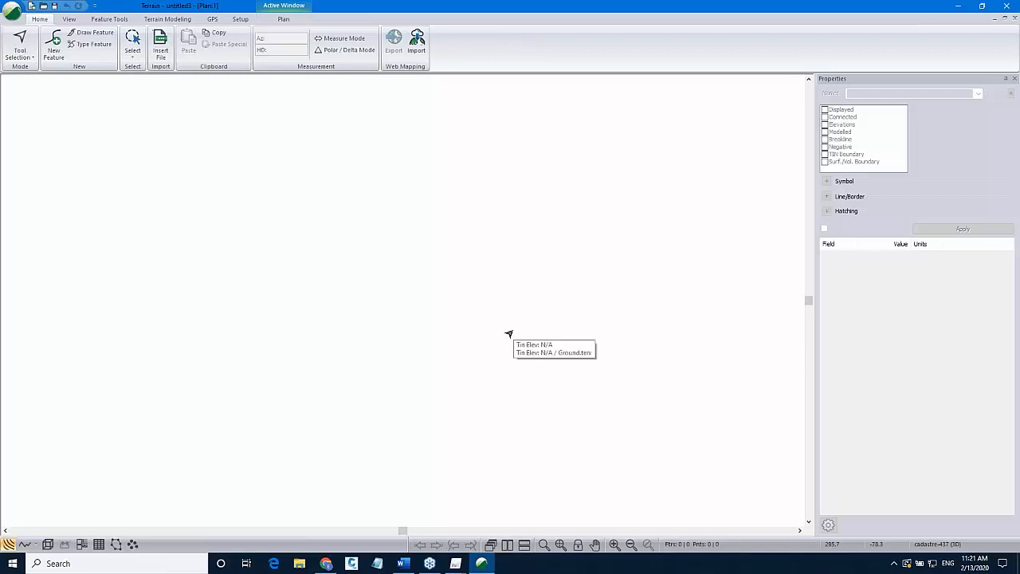
Create a new feature named PAD, drawn with the mouse at a default elevation of 880.
left_click(562, 545)
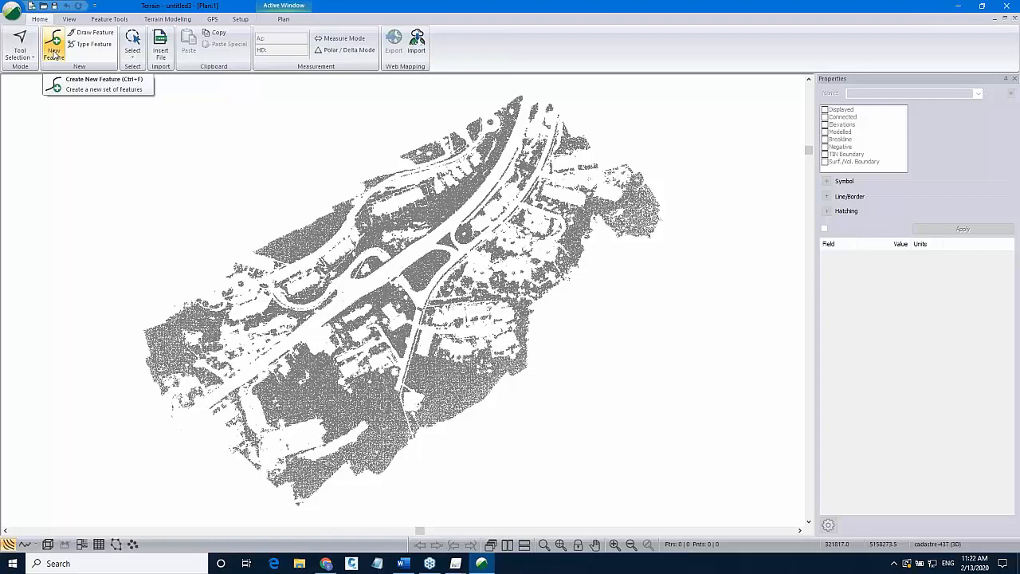
left_click(54, 52)
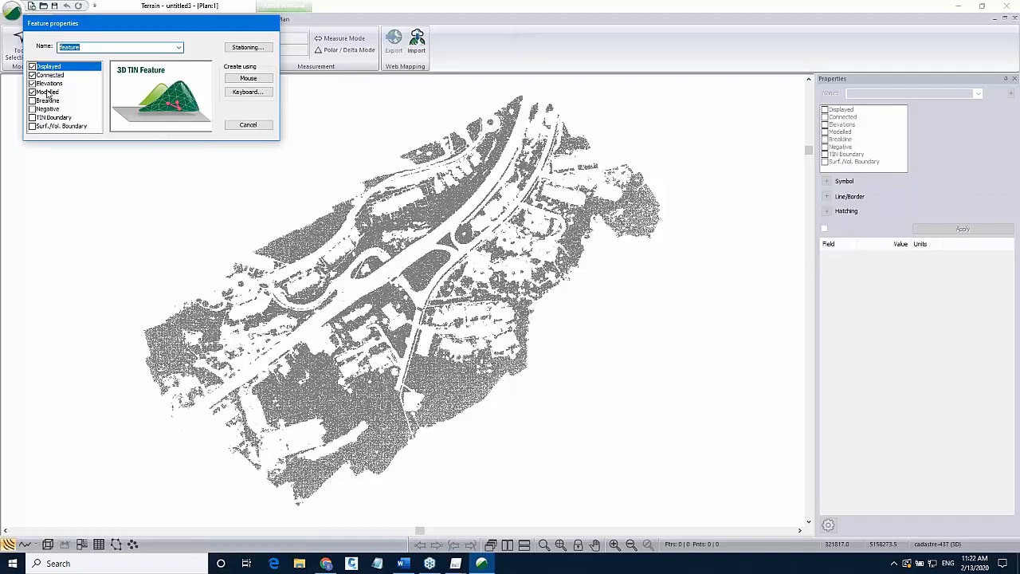
type("PAD")
left_click(246, 80)
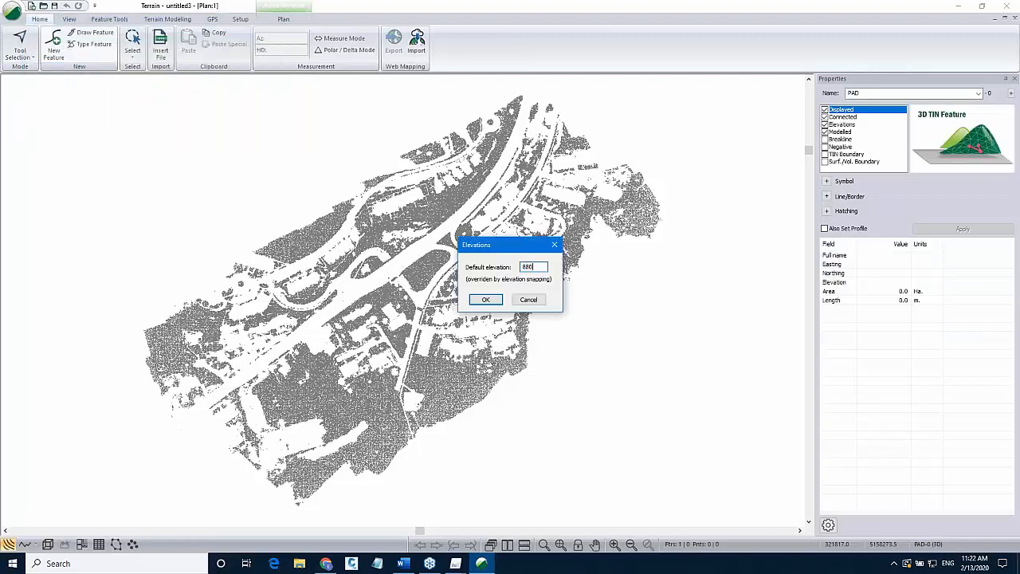
left_click(486, 300)
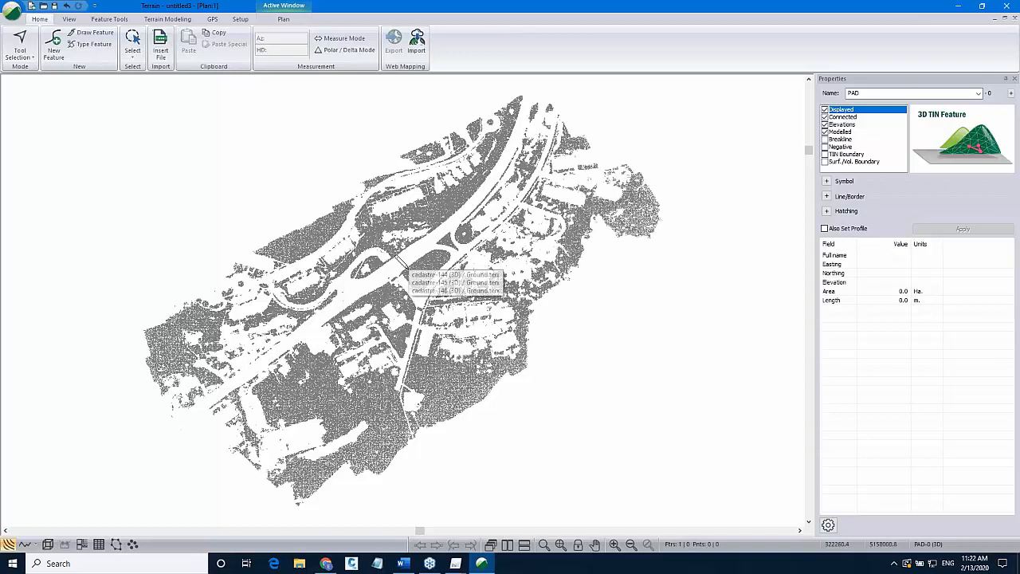
Digitize the first vertices of the PAD outline along the oval island between the roads.
left_click(416, 259)
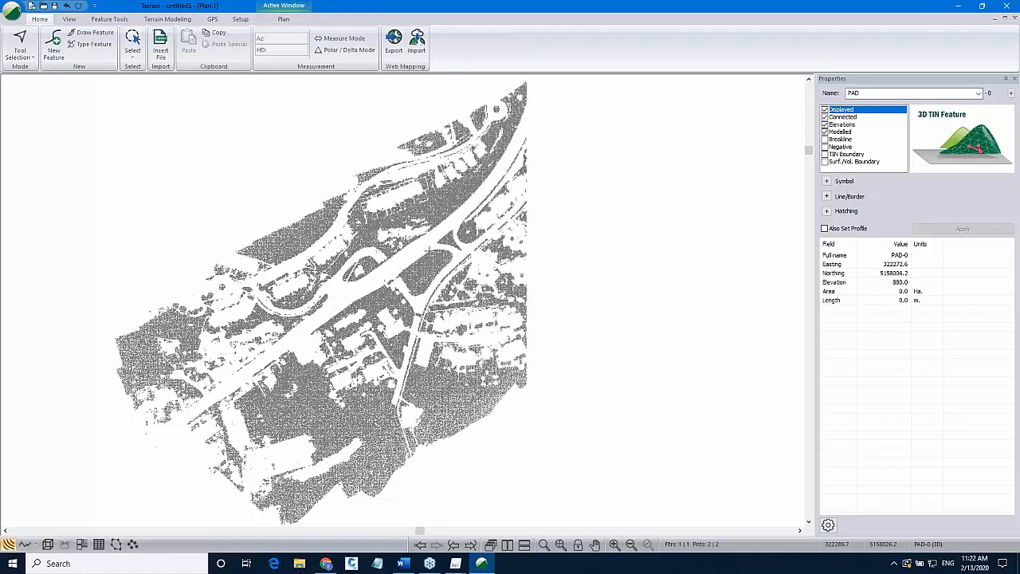
scroll(436, 249, "up", 5)
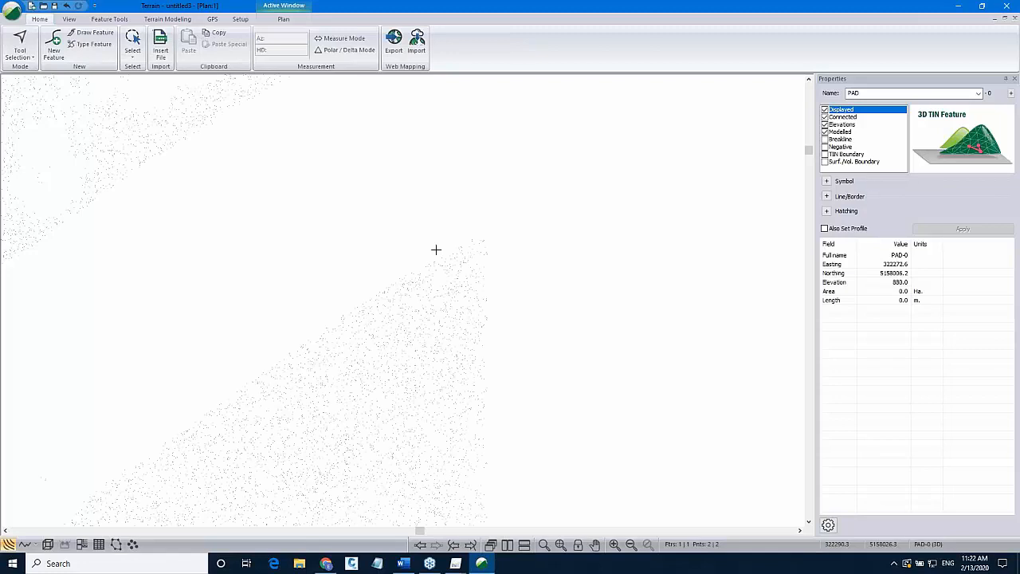
left_click(470, 273)
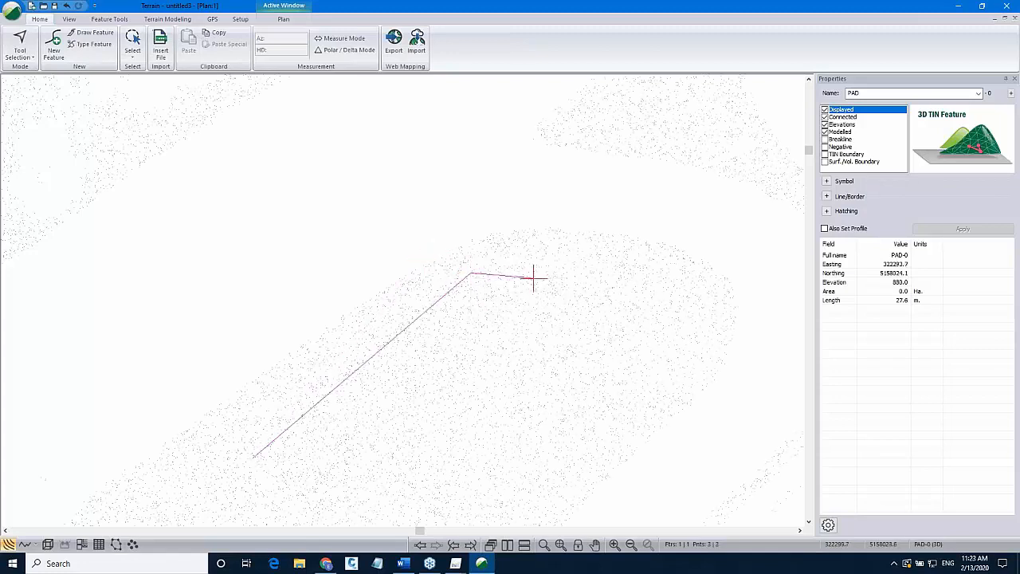
left_click(657, 294)
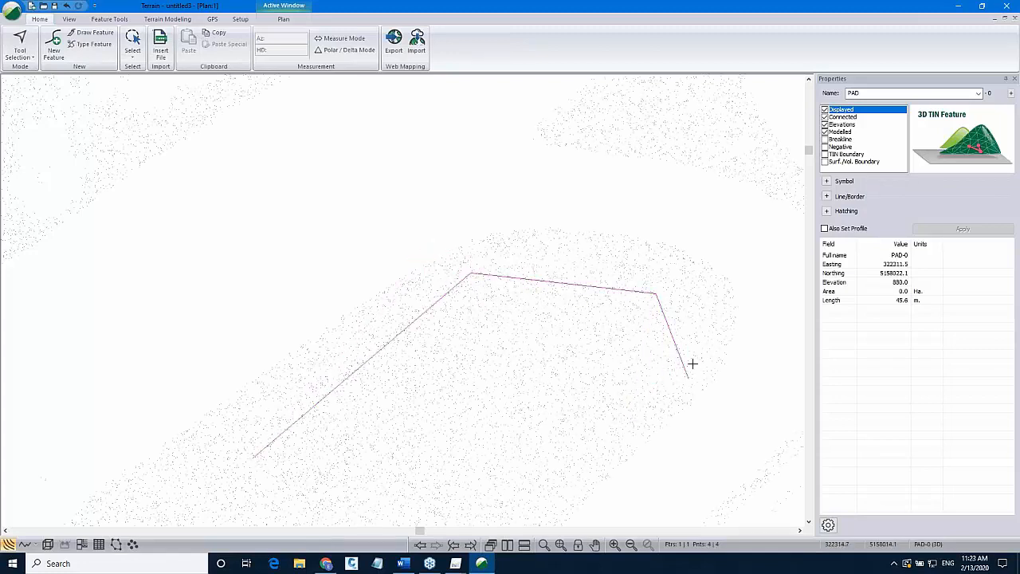
left_click(696, 355)
scroll(549, 366, "down", 1)
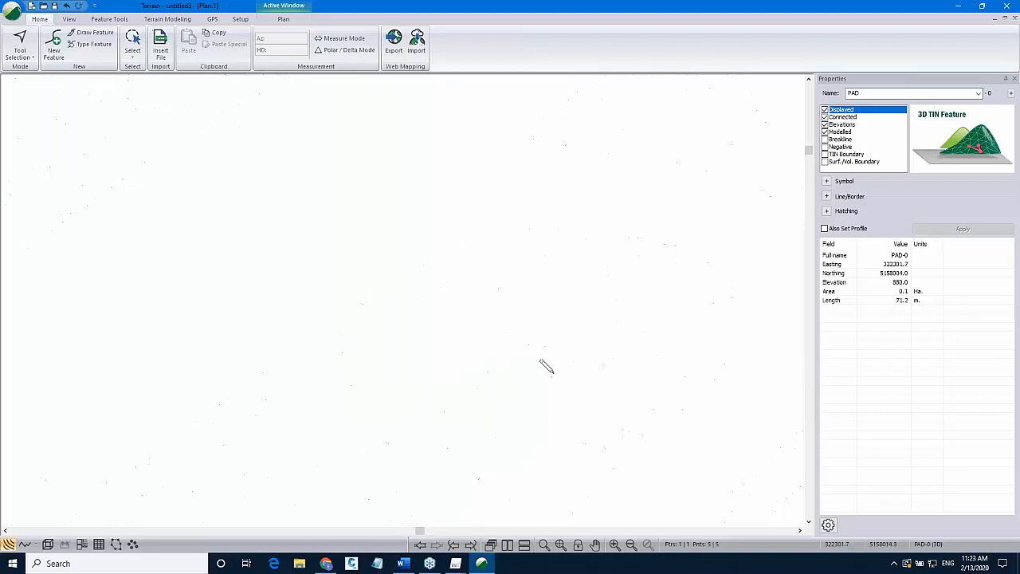
scroll(542, 276, "down", 1)
key("Escape")
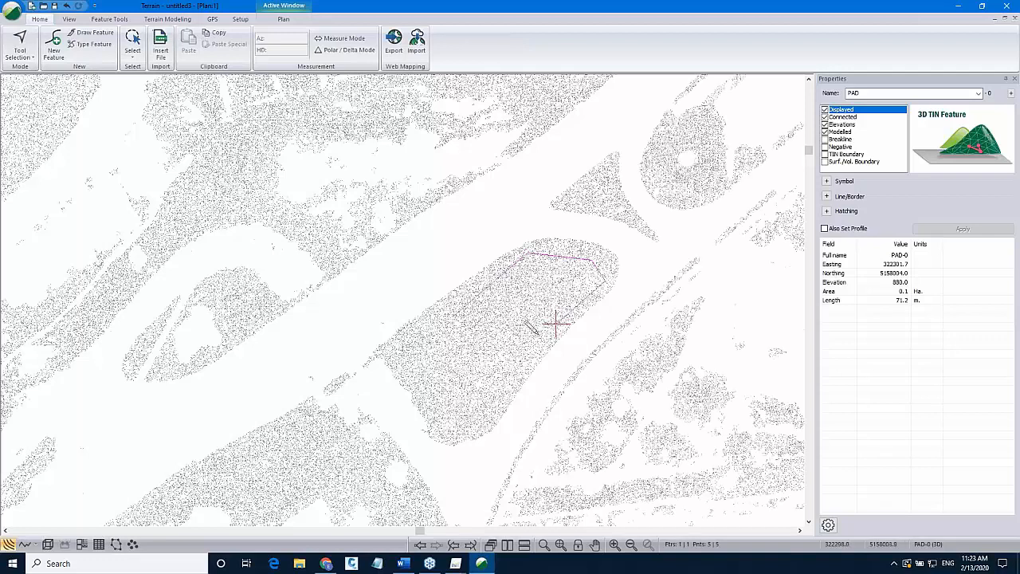
Add the remaining vertices around the island to close the PAD polygon.
left_click(511, 382)
left_click(479, 407)
left_click(447, 411)
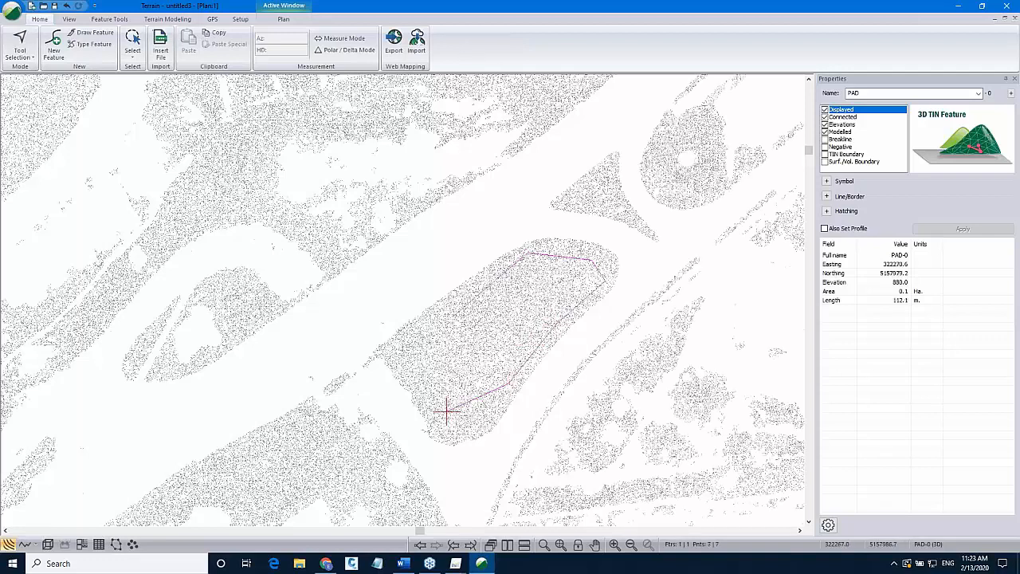
left_click(417, 368)
key("Return")
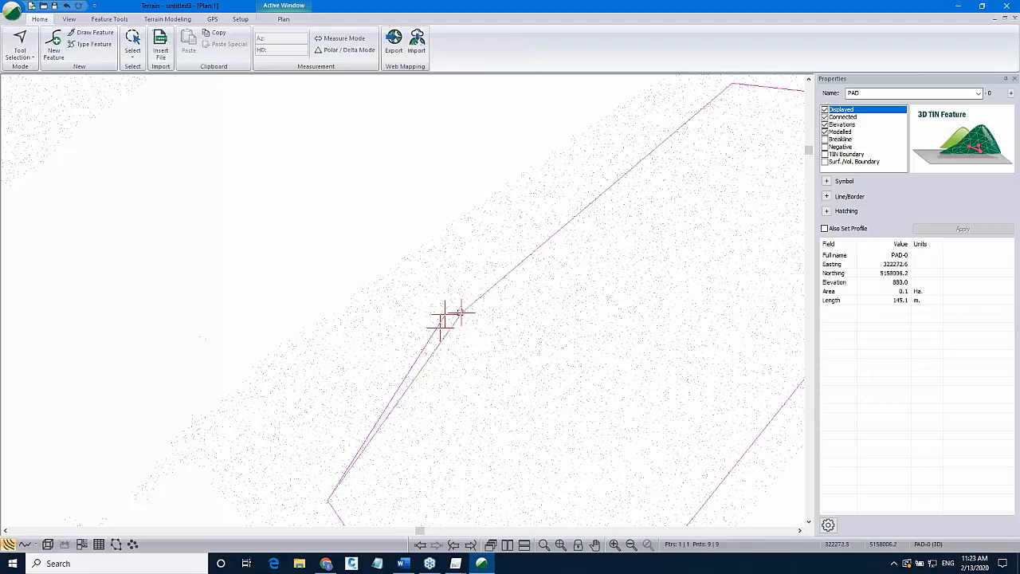
right_click(450, 317)
left_click(474, 322)
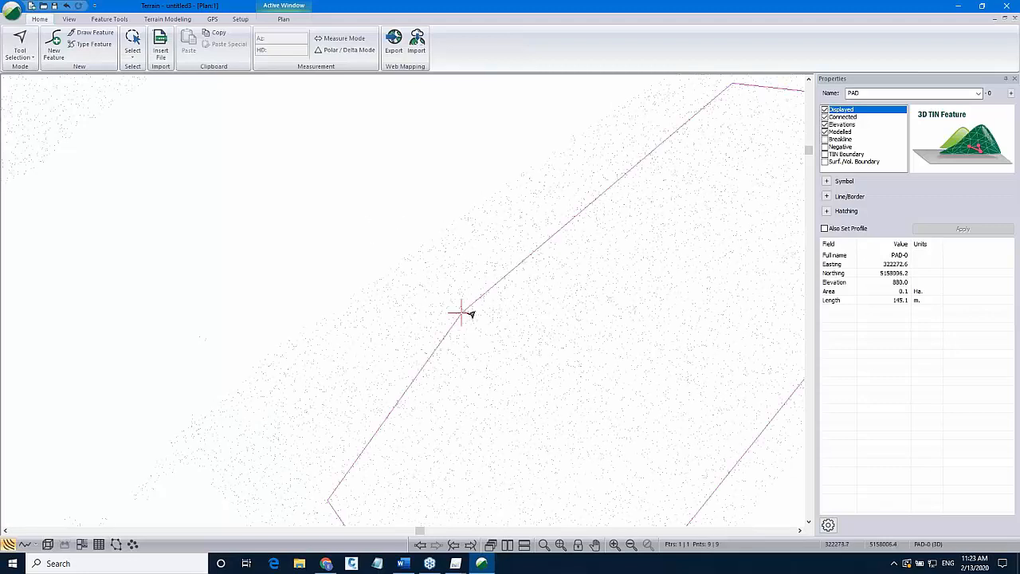
Set the PAD line type to 6 - thick (heavy) and its colour to red, and apply.
left_click(827, 196)
left_click(928, 207)
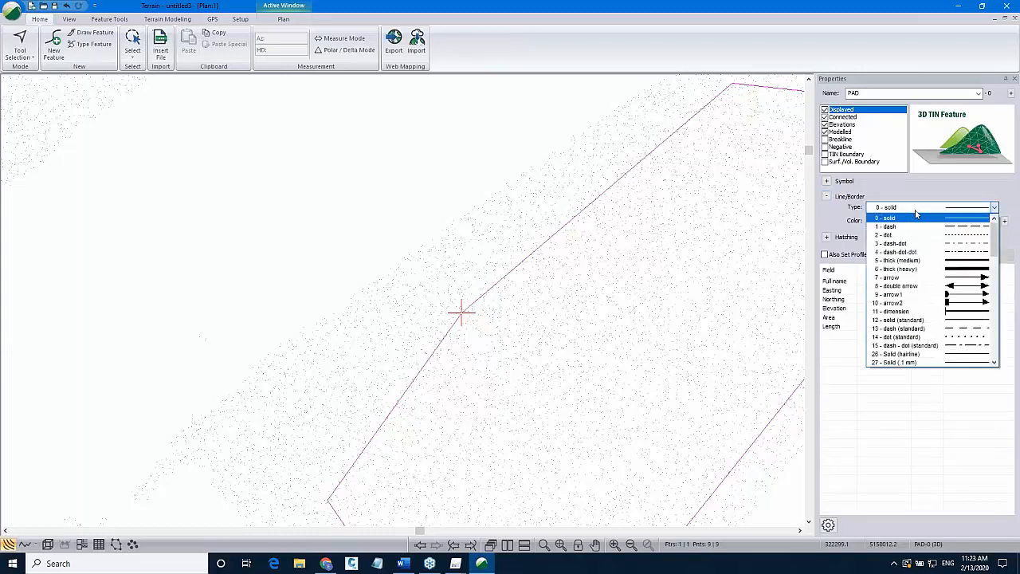
left_click(929, 269)
left_click(932, 225)
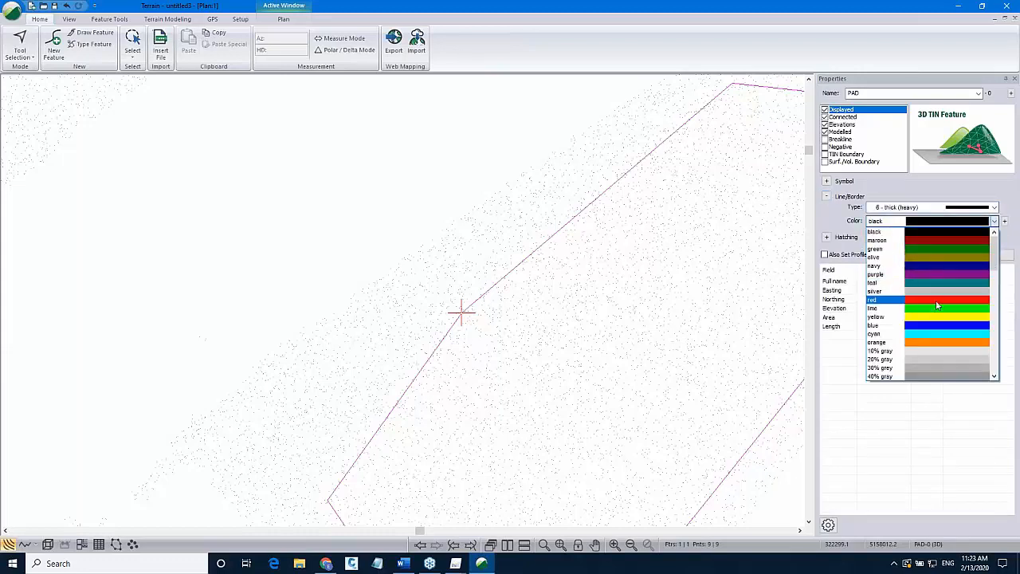
left_click(939, 305)
left_click(964, 255)
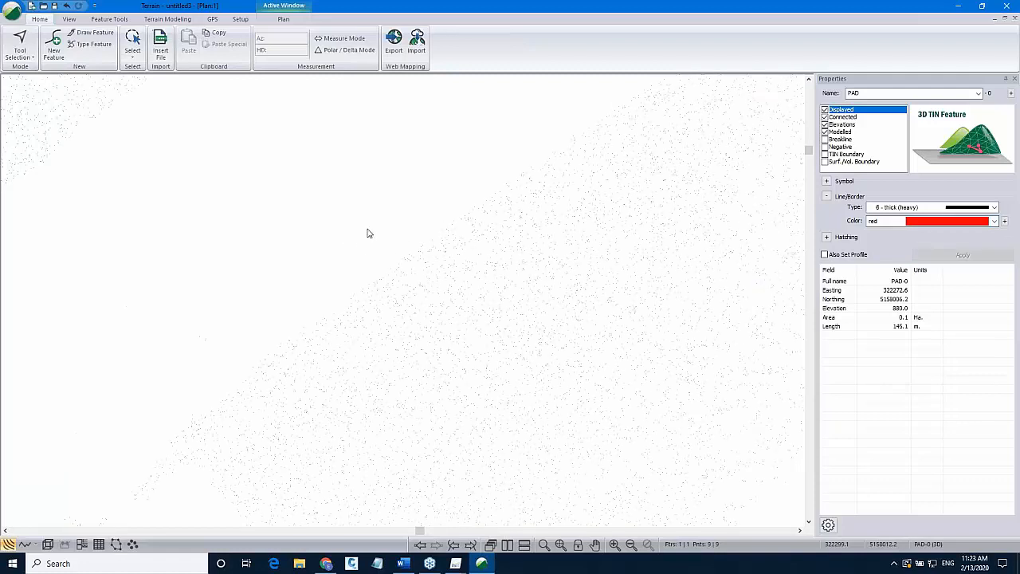
View the PAD outline in the 3D window, then return to the plan view.
left_click(375, 259)
scroll(378, 259, "down", 1)
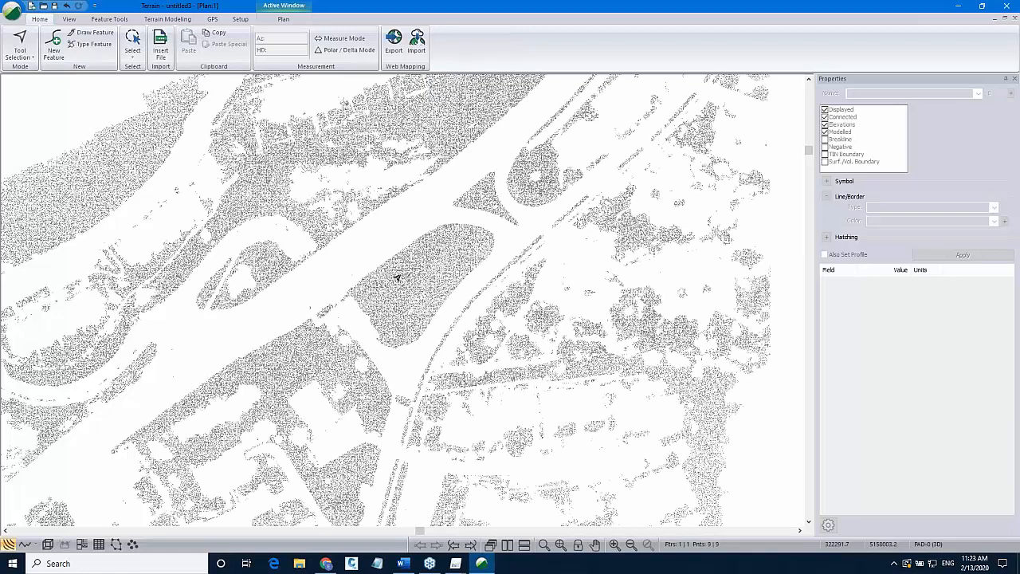
left_click(48, 545)
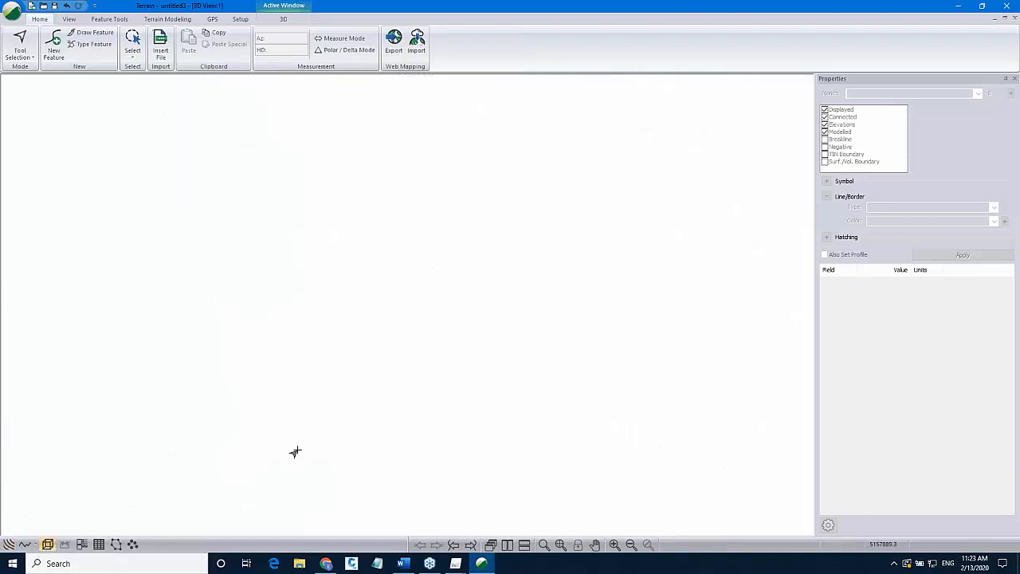
left_click(561, 547)
scroll(501, 293, "down", 3)
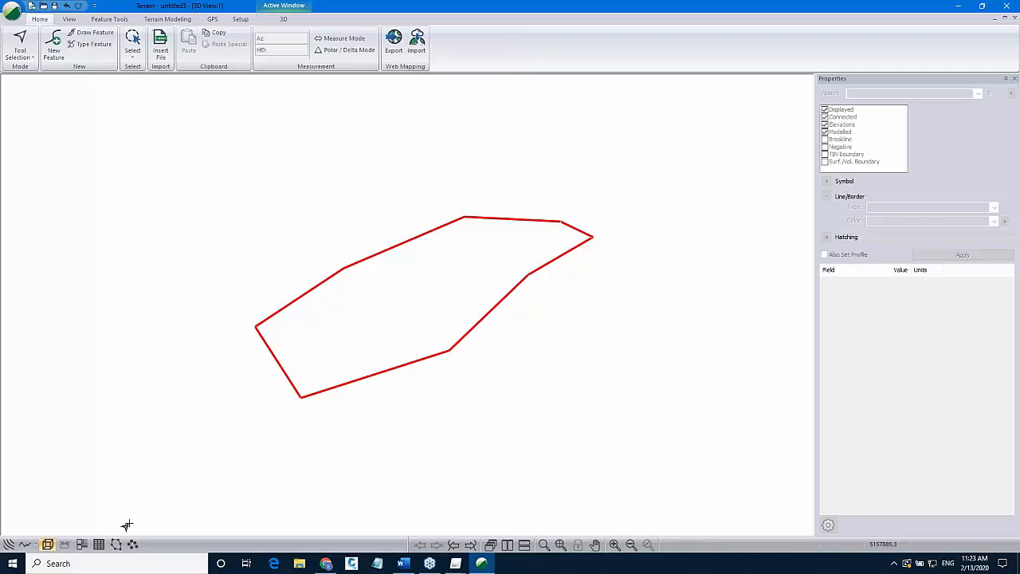
left_click(11, 545)
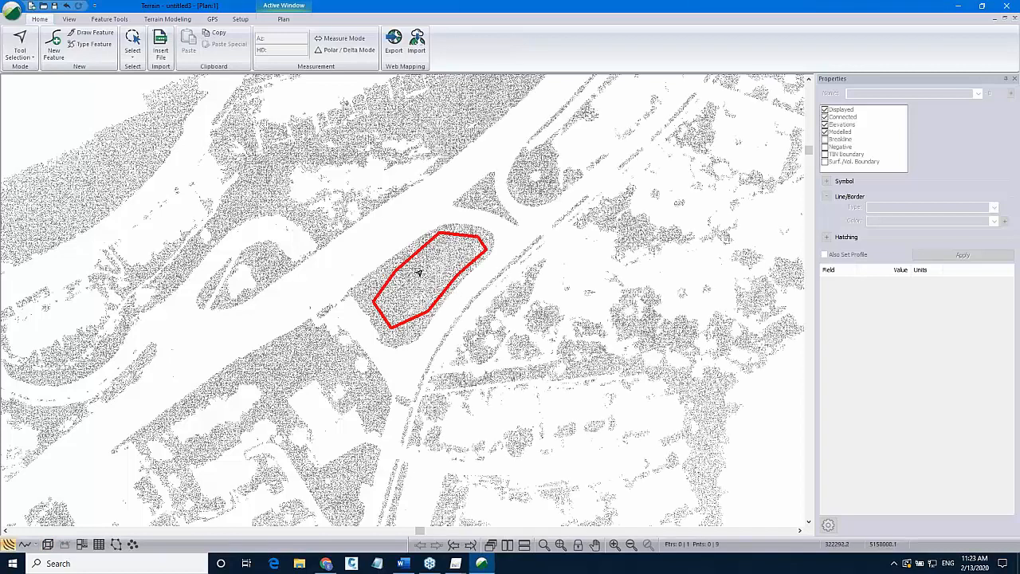
Open Grading for the PAD feature with left orientation and Ground.terx as the target surface file.
left_click(409, 261)
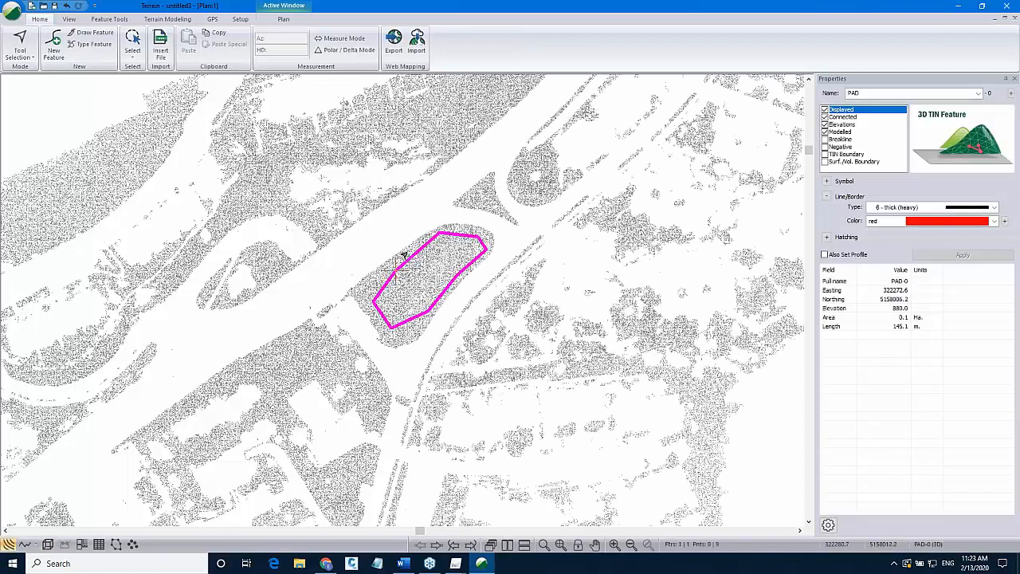
left_click(168, 19)
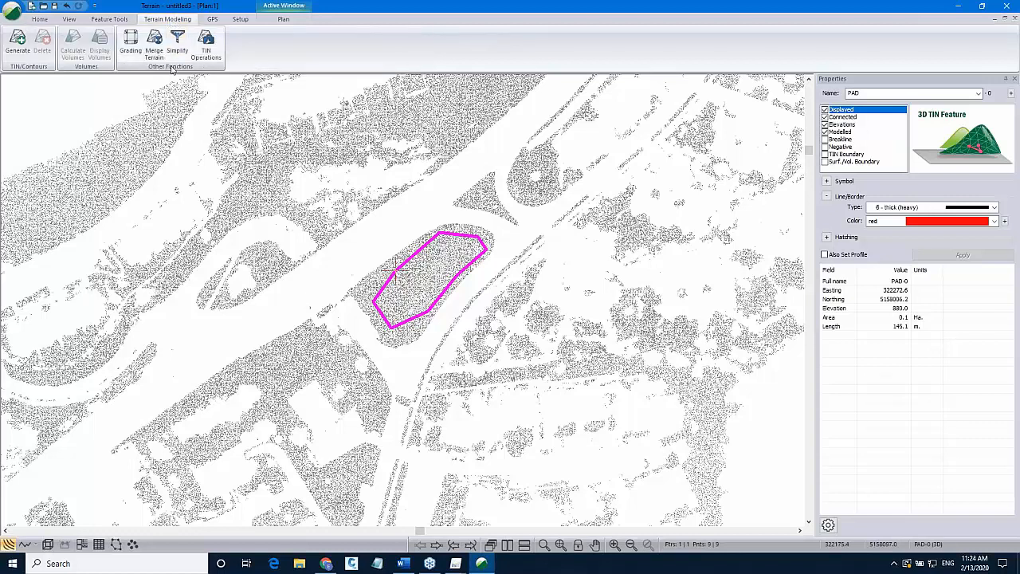
left_click(131, 42)
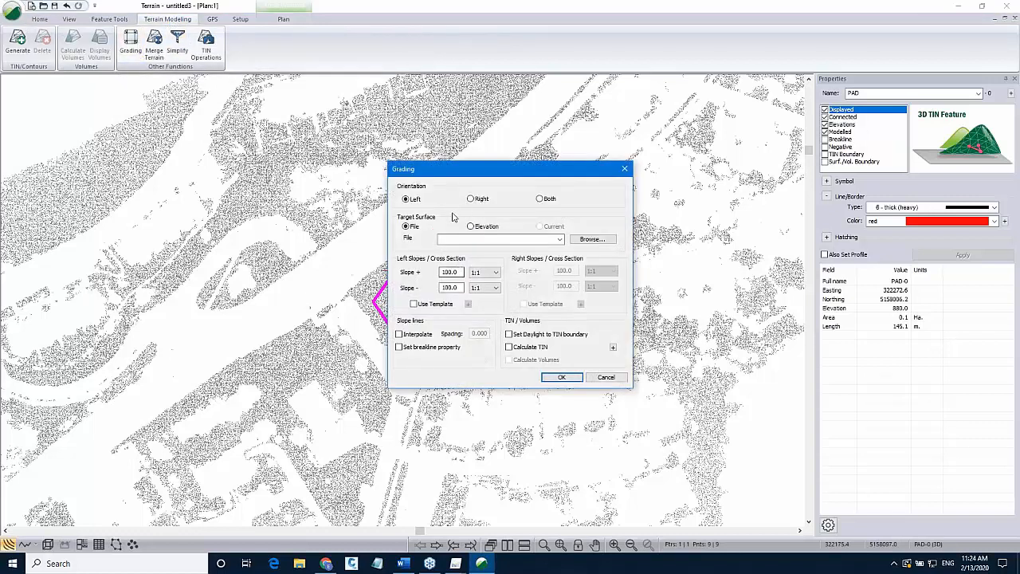
left_click_drag(497, 169, 523, 268)
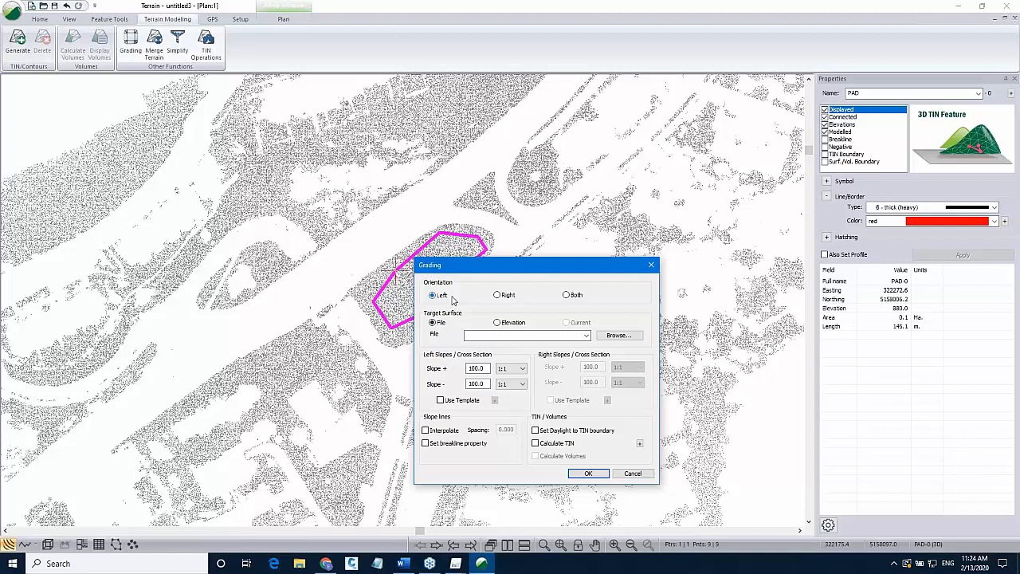
left_click(432, 296)
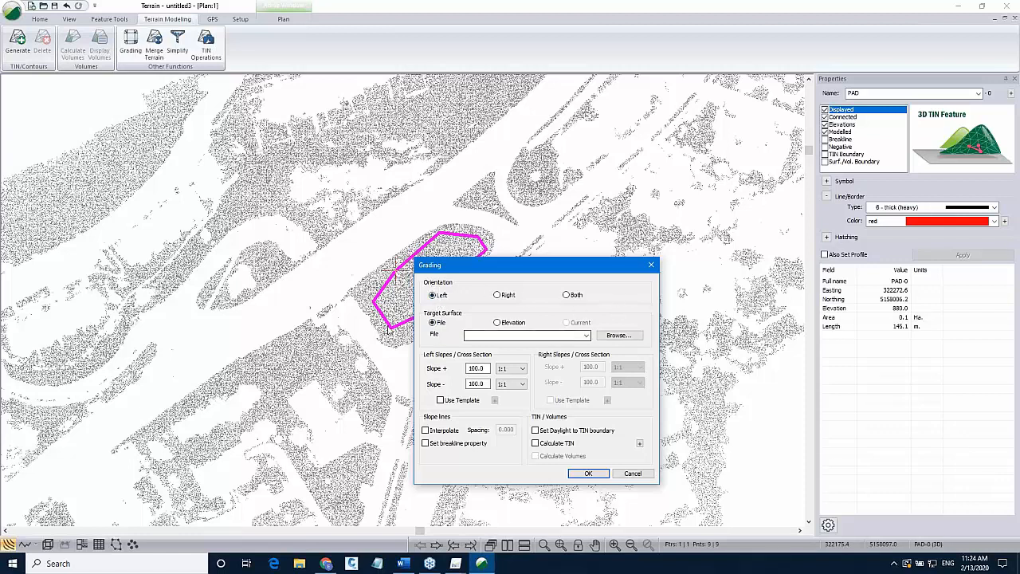
left_click(585, 335)
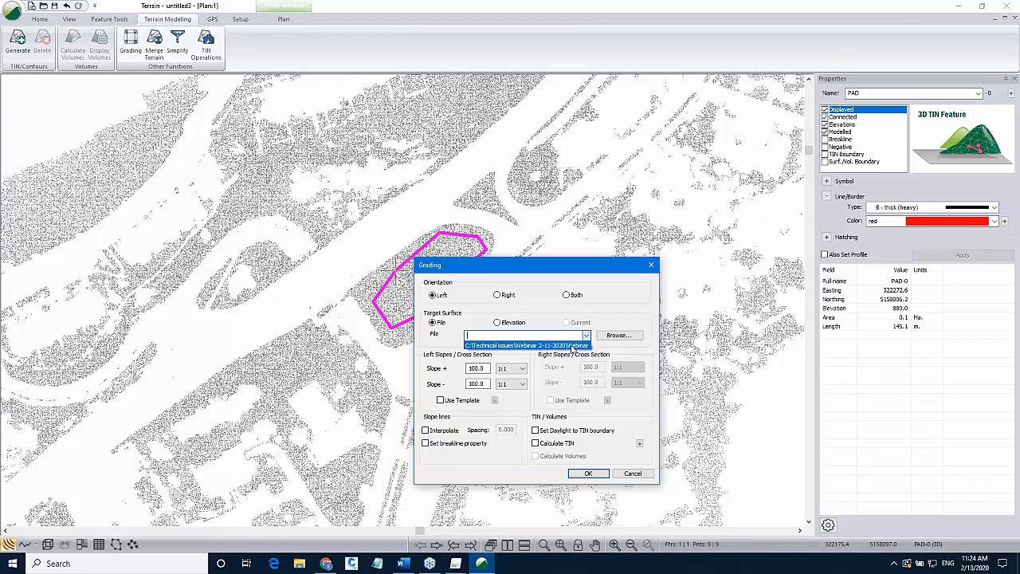
left_click(558, 345)
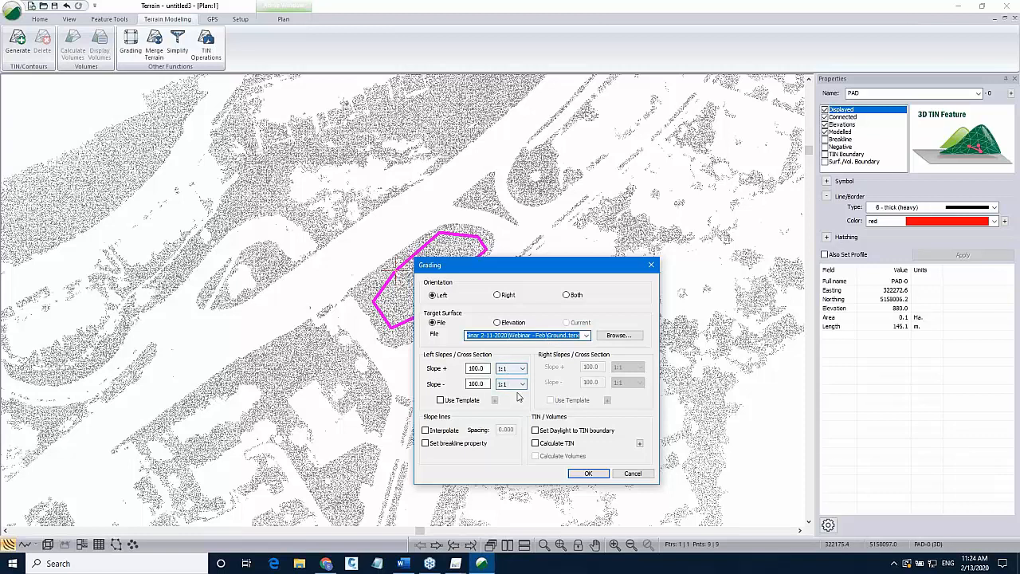
Enable interpolated slope lines at 10 spacing as breaklines, daylight, TIN and volume calculation, and run the grading.
left_click(443, 430)
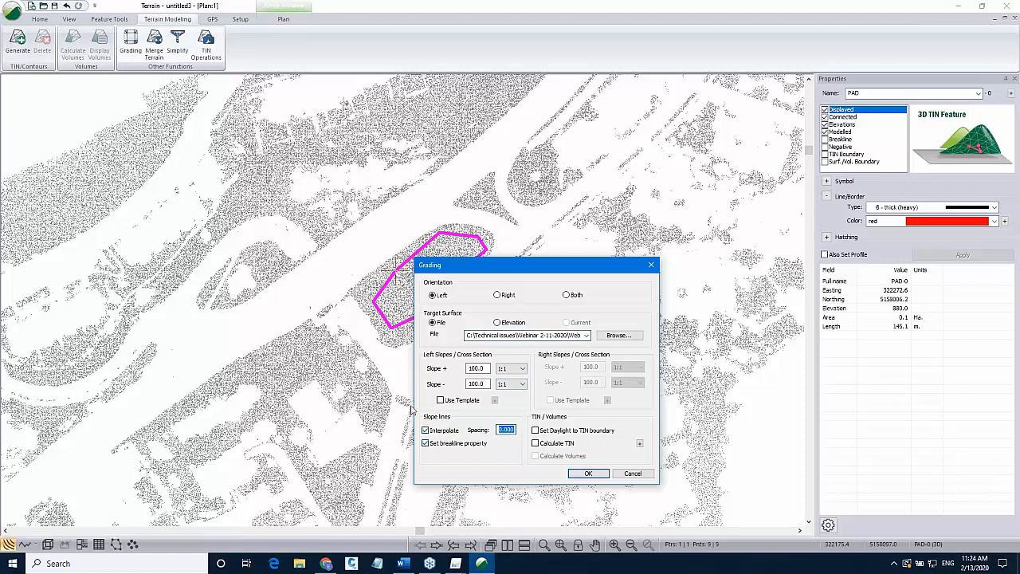
type("10")
left_click(535, 432)
left_click(535, 444)
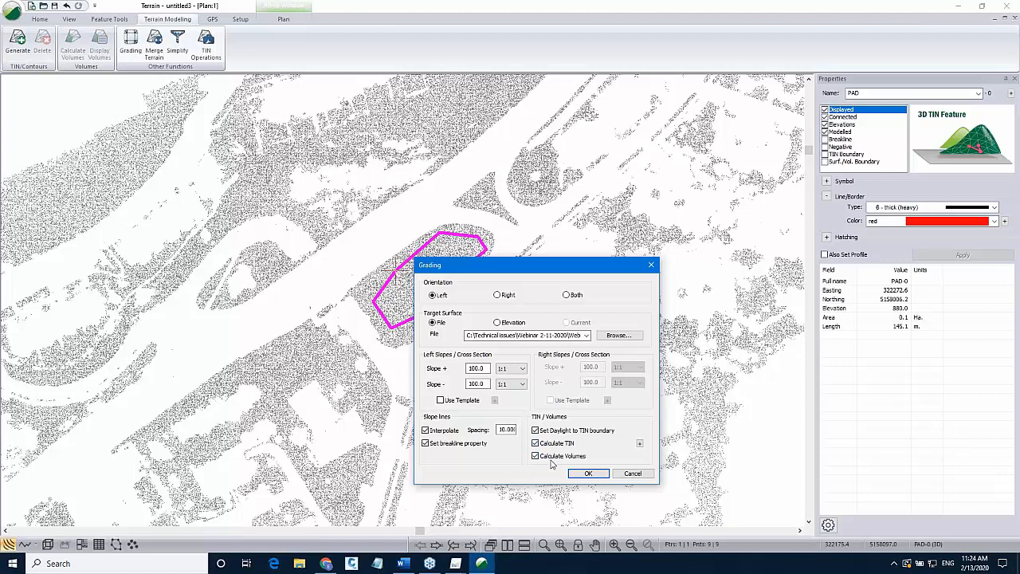
left_click(588, 473)
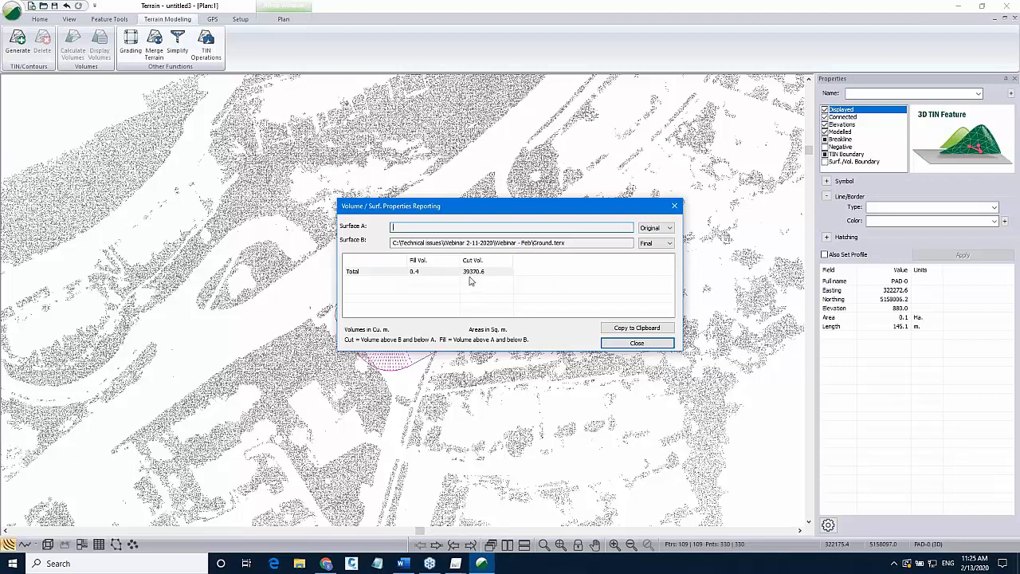
left_click(637, 343)
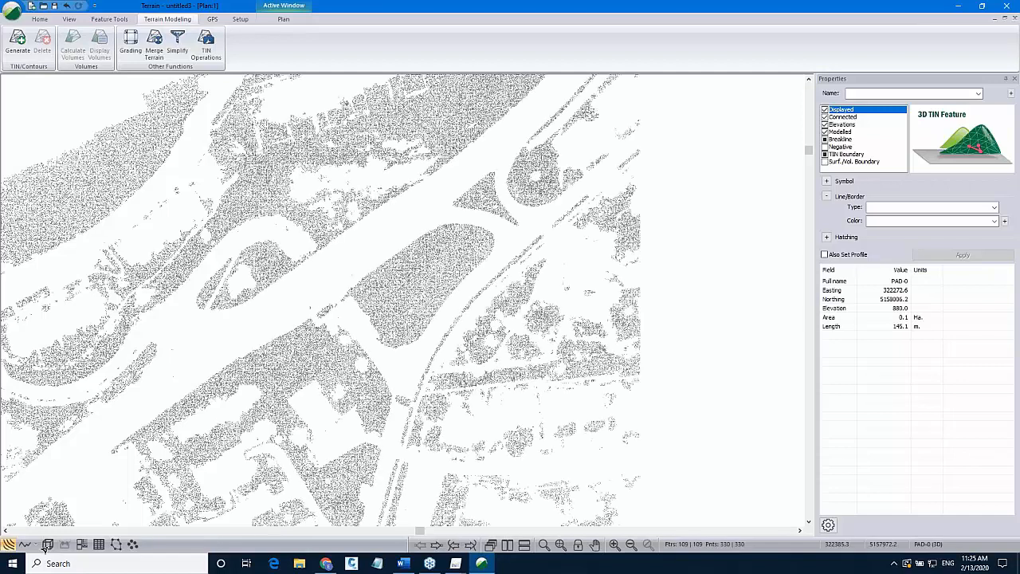
Inspect the graded PAD surface over the terrain in the 3D window.
left_click(47, 545)
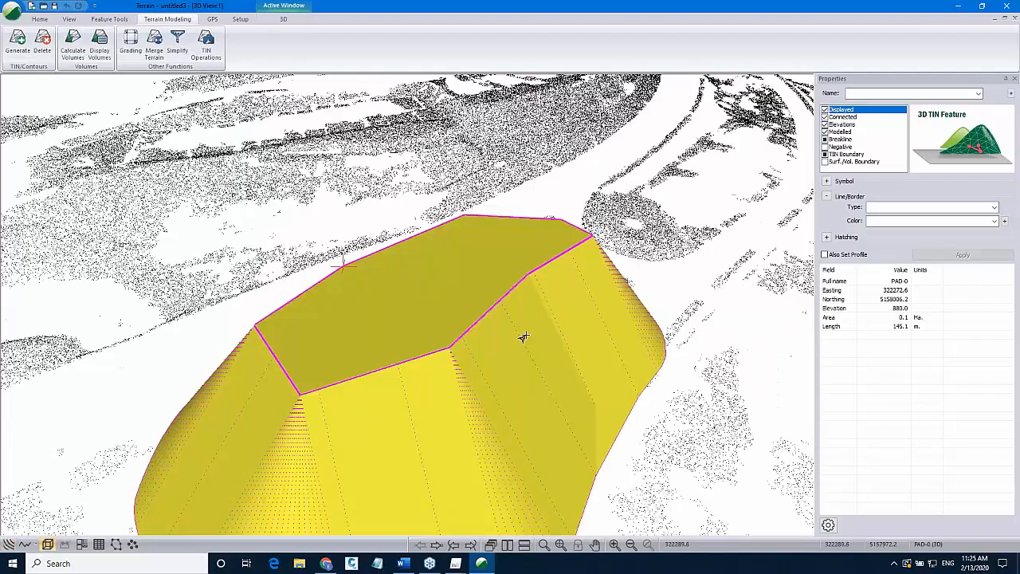
mouse_move(521, 337)
left_mouse_down()
mouse_move(537, 242)
mouse_move(558, 327)
mouse_move(705, 419)
left_mouse_up()
scroll(537, 242, "down", 8)
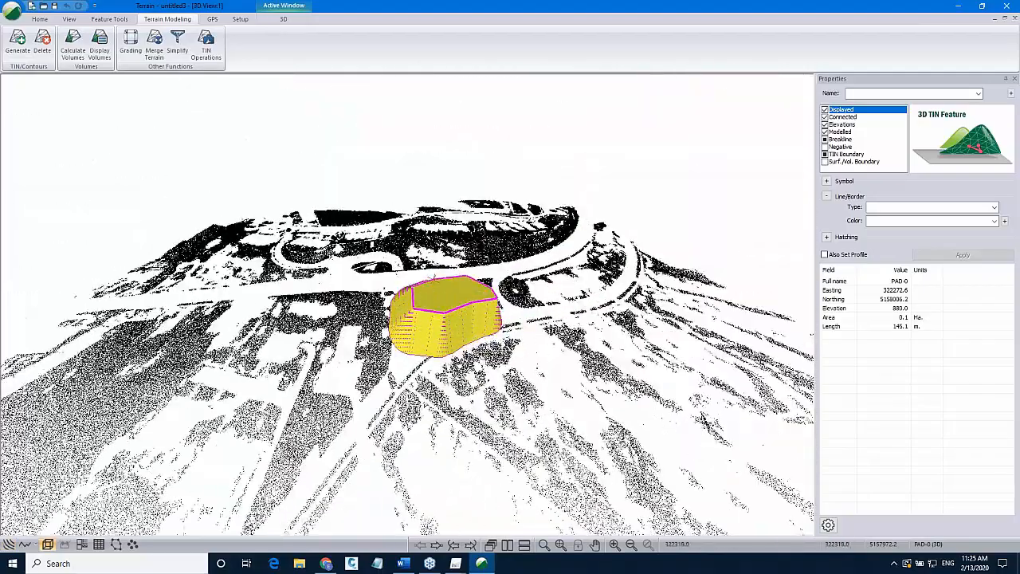
mouse_move(480, 353)
left_mouse_down()
mouse_move(504, 365)
mouse_move(467, 339)
left_mouse_up()
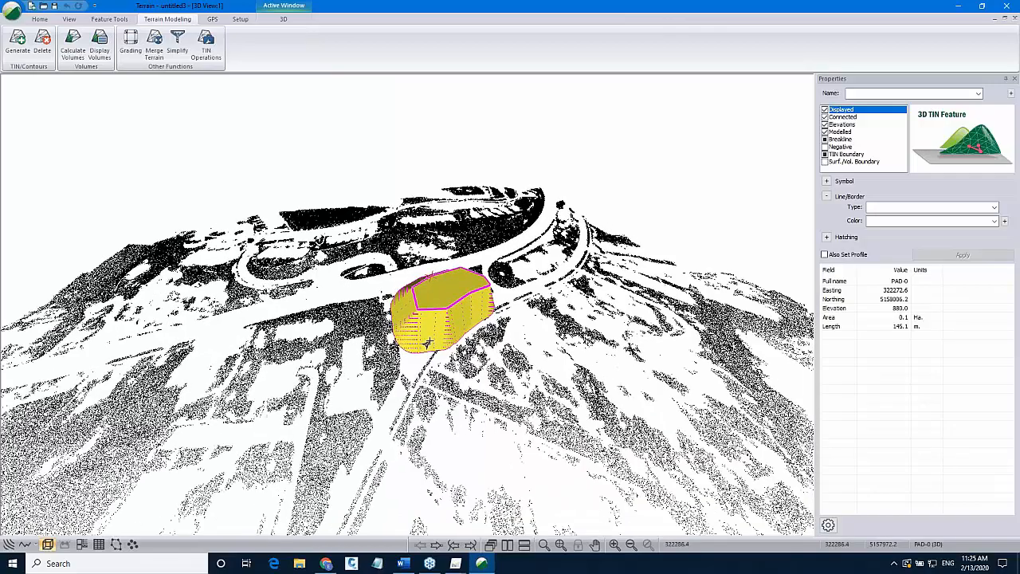
scroll(502, 343, "up", 3)
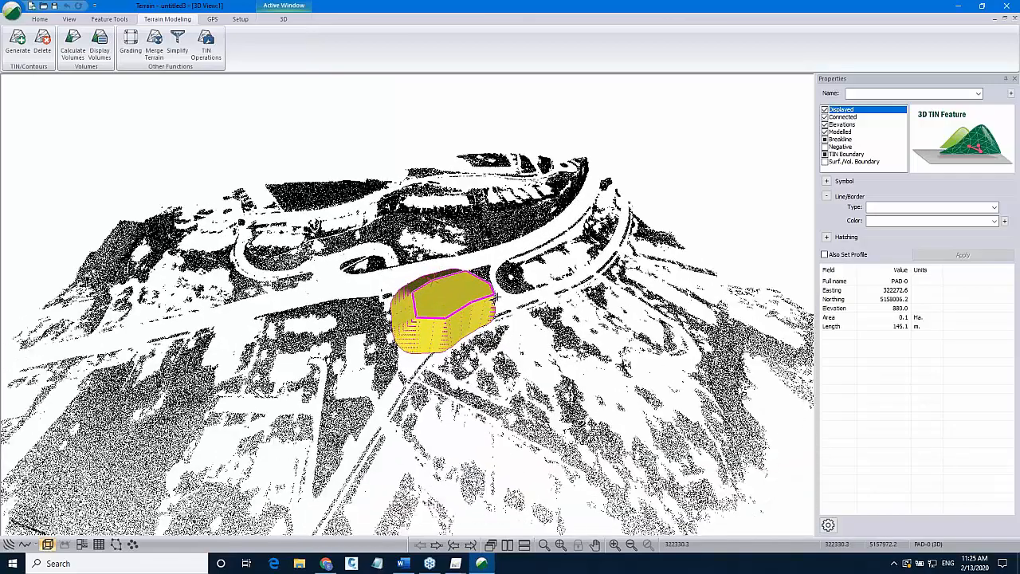
Delete the terrain TIN triangles from the 3D view and confirm clearing them.
scroll(507, 322, "down", 5)
scroll(413, 335, "up", 4)
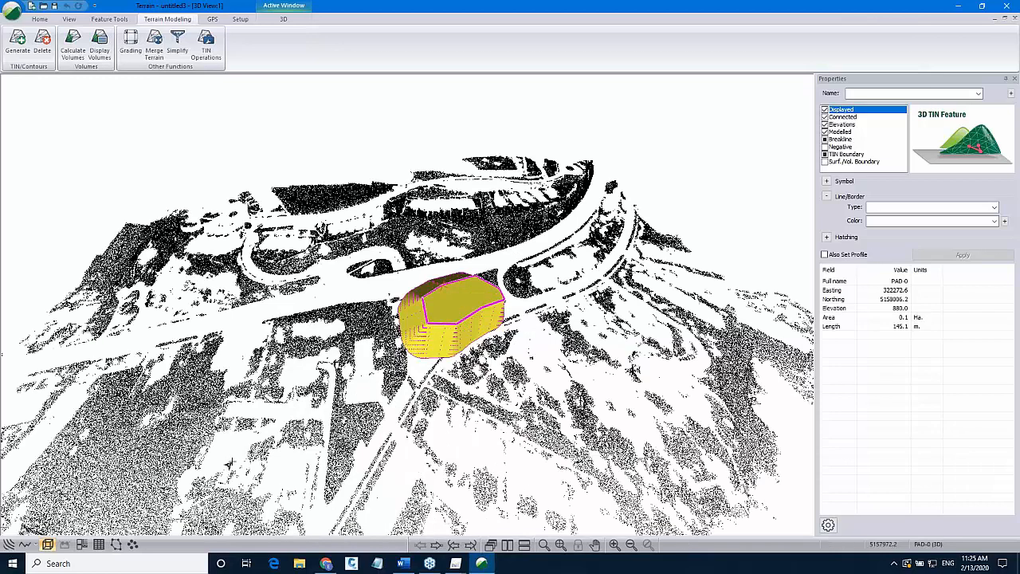
mouse_move(464, 327)
scroll(478, 317, "down", 6)
scroll(480, 318, "up", 4)
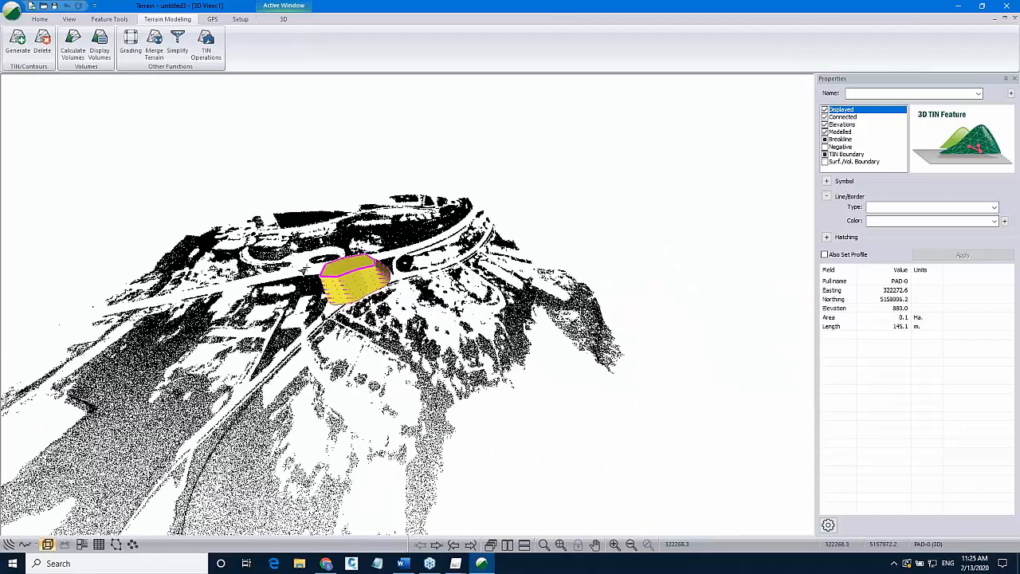
scroll(448, 287, "up", 3)
scroll(448, 287, "up", 2)
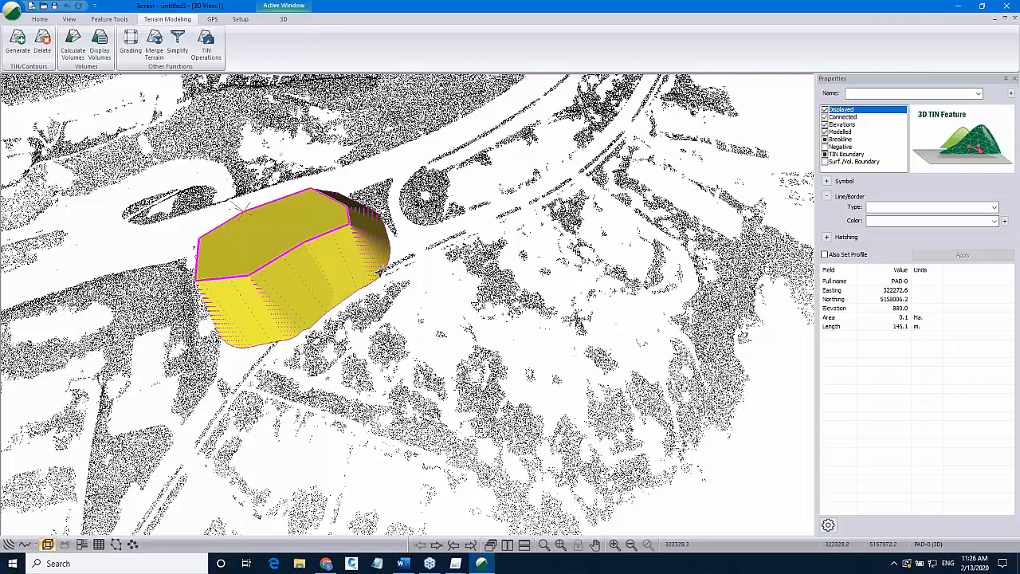
mouse_move(386, 274)
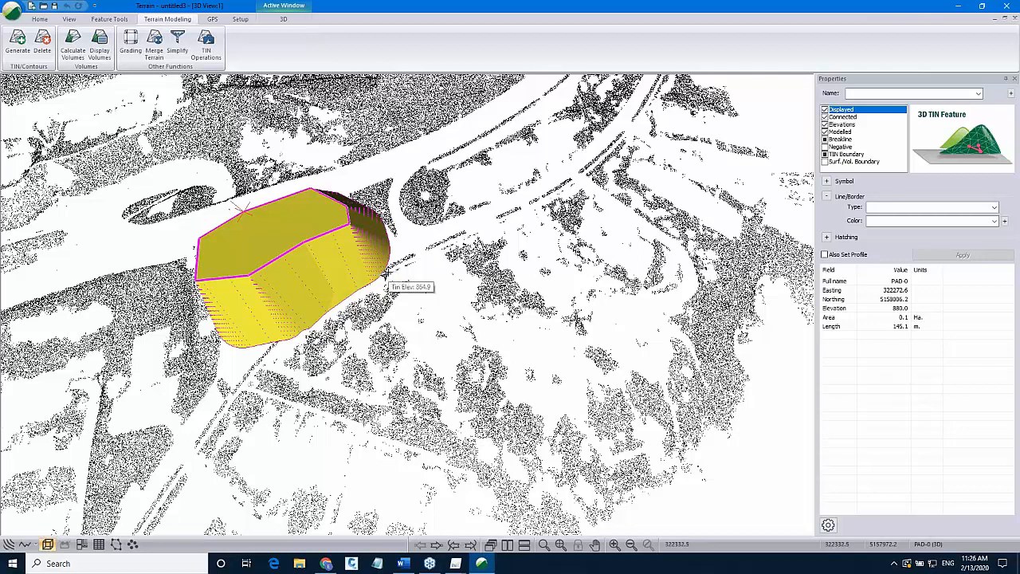
key("Delete")
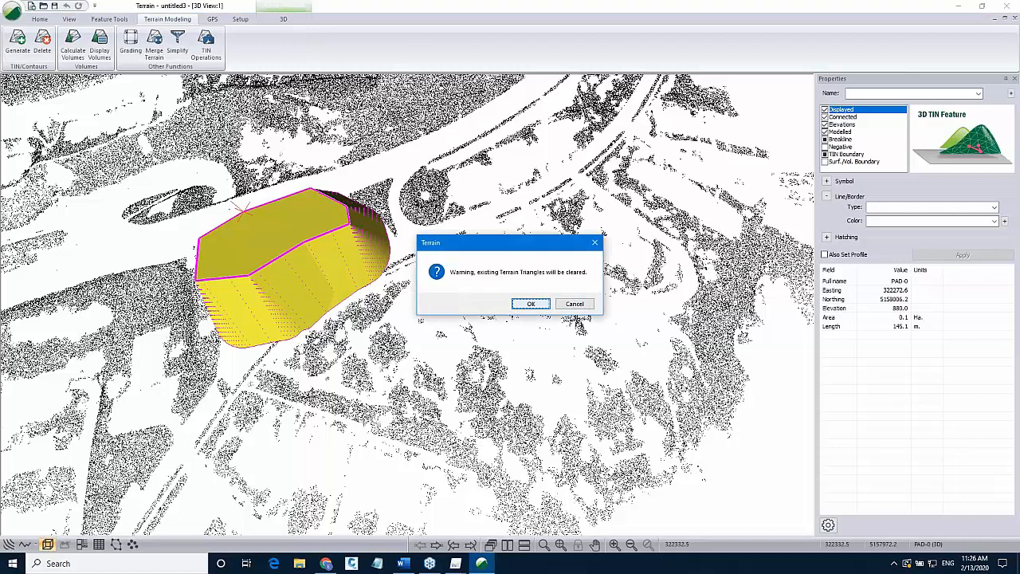
left_click(530, 304)
Return to the plan view and review the background files listed in the plan window options.
left_click(8, 543)
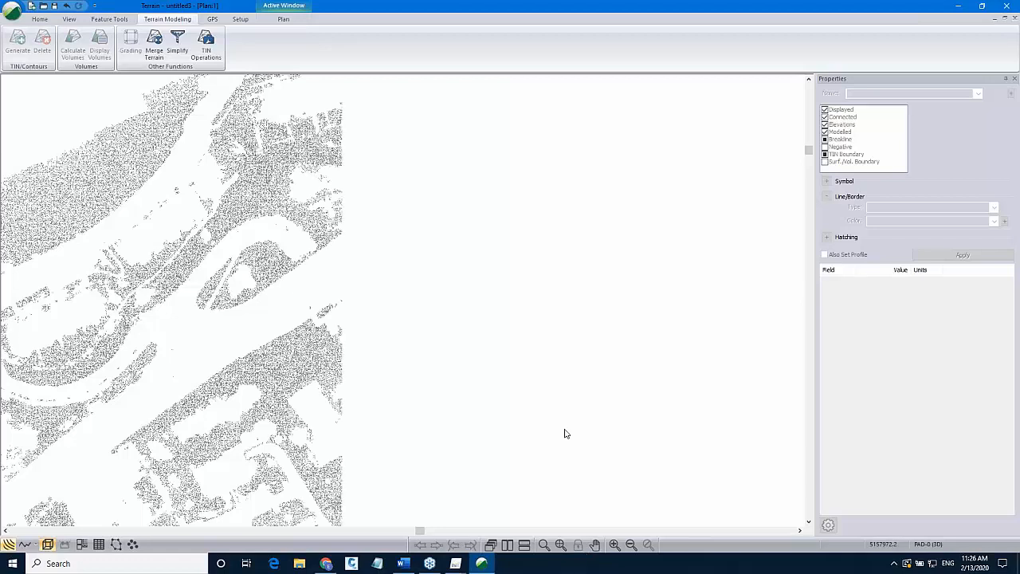
left_click(561, 545)
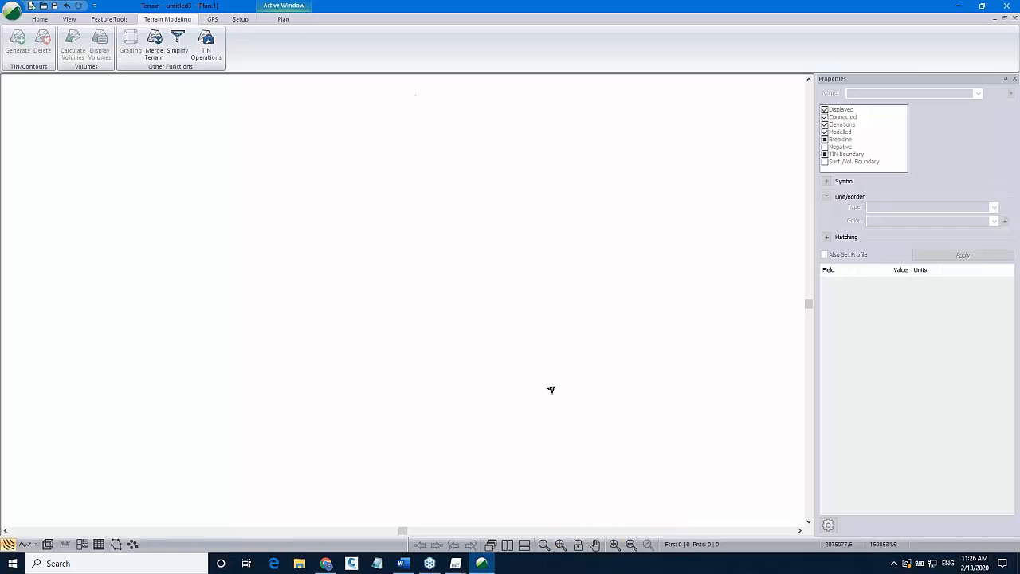
scroll(448, 293, "down", 1)
left_click(561, 544)
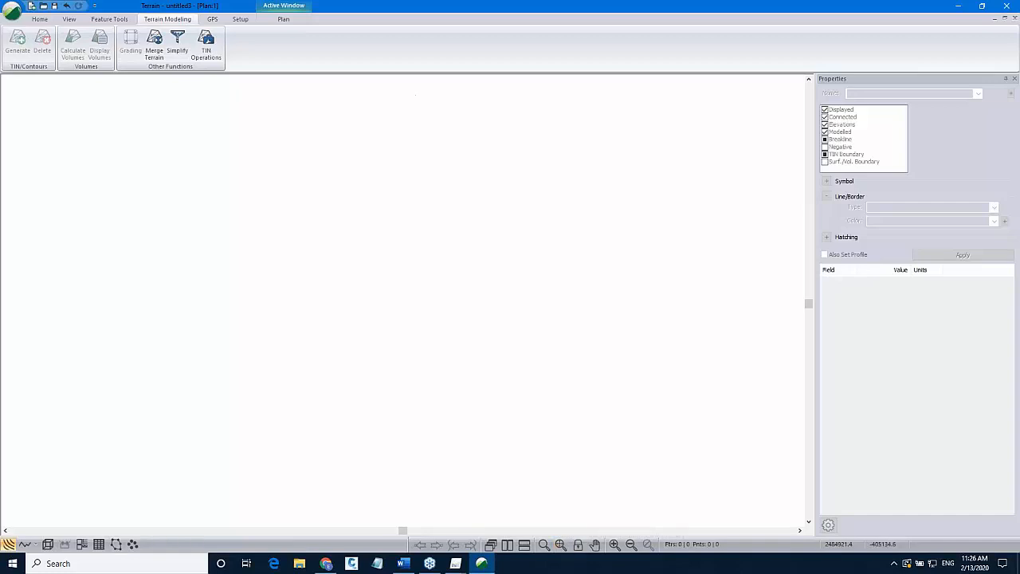
right_click(649, 384)
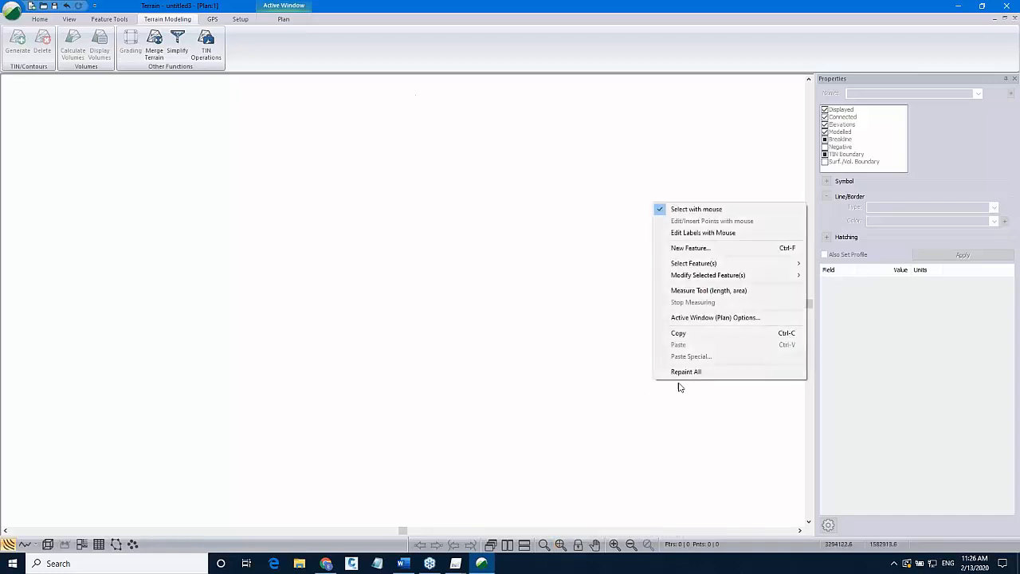
left_click(677, 317)
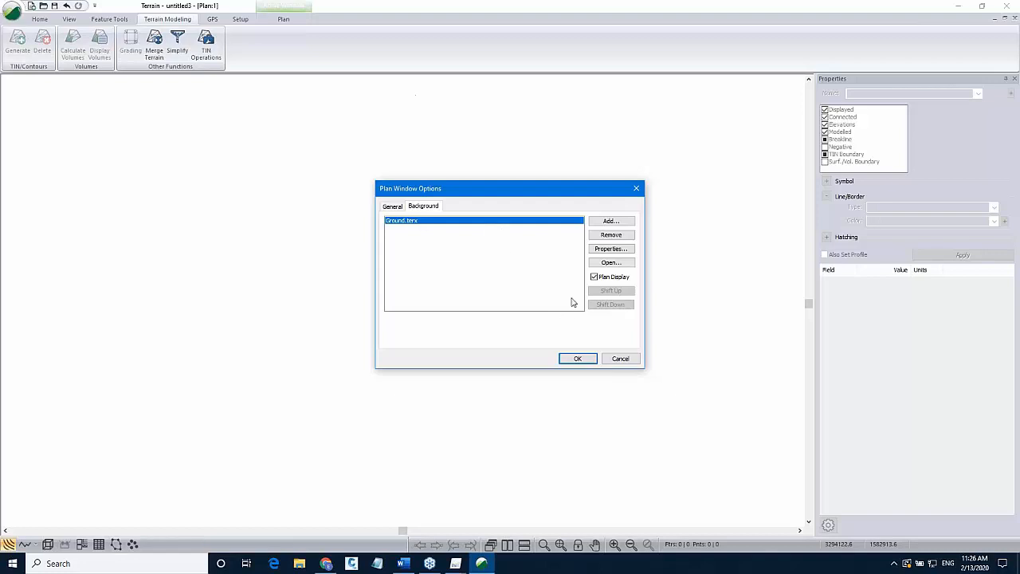
left_click(392, 207)
left_click(424, 206)
left_click(580, 358)
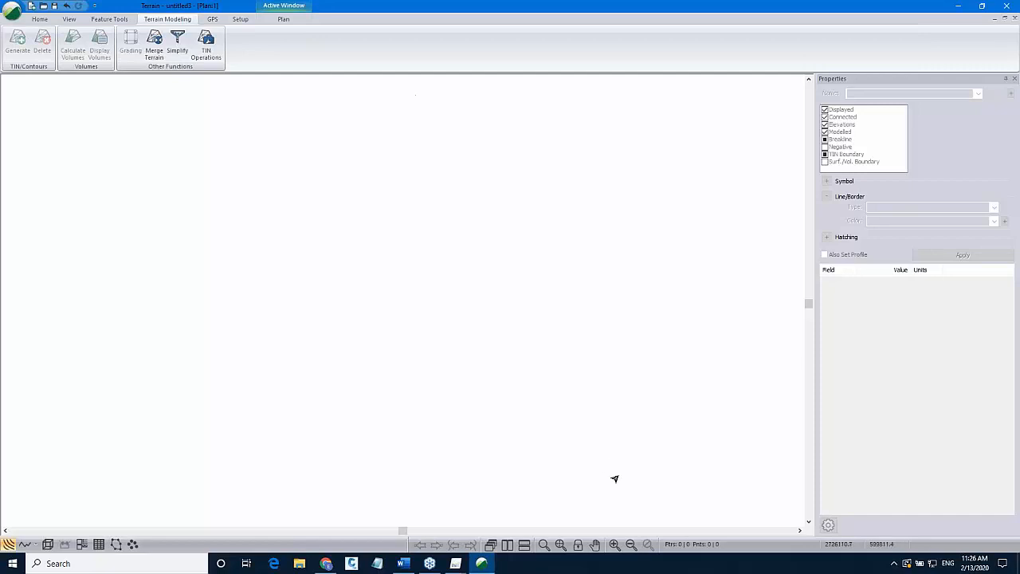
Start a new terrain file without saving the current one.
left_click(14, 15)
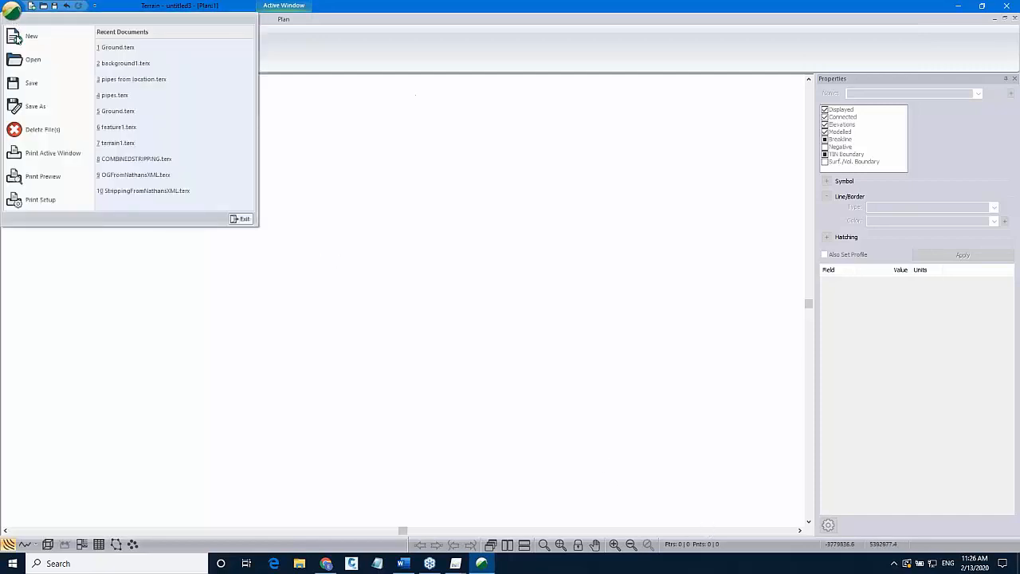
left_click(18, 37)
left_click(527, 303)
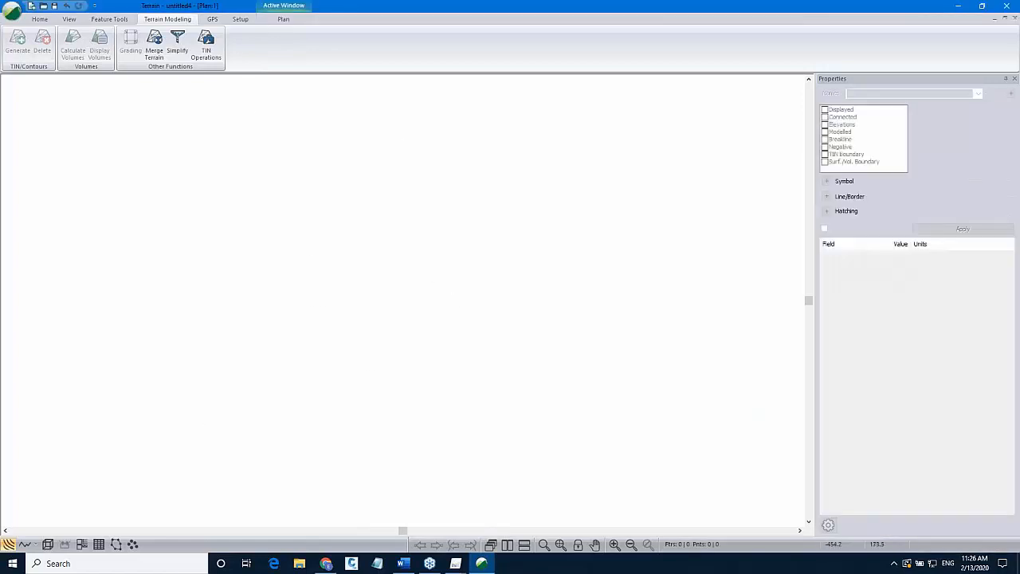
Add Ground.terx as a background file in the plan window options.
right_click(236, 234)
left_click(295, 351)
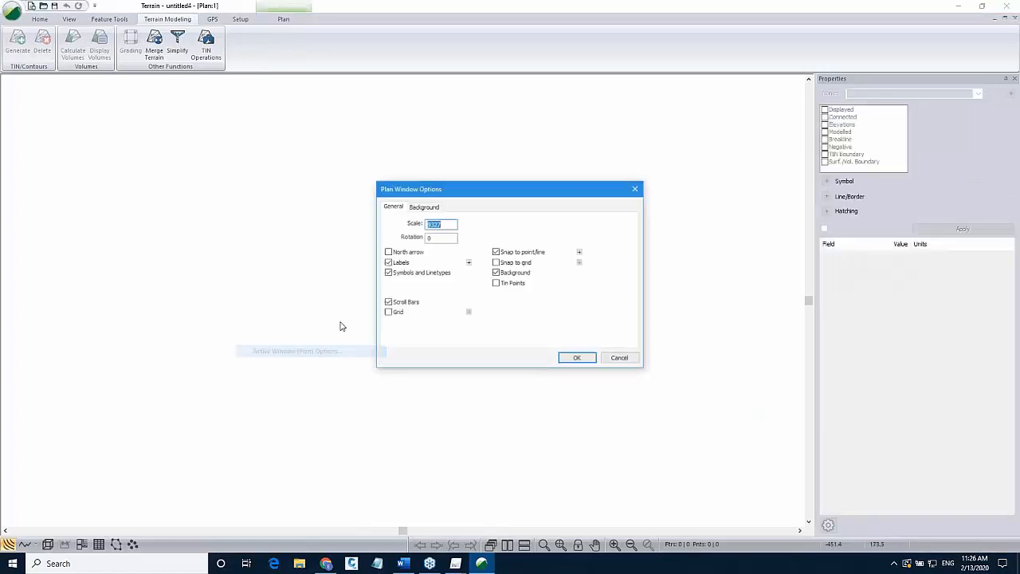
left_click(420, 207)
left_click(609, 220)
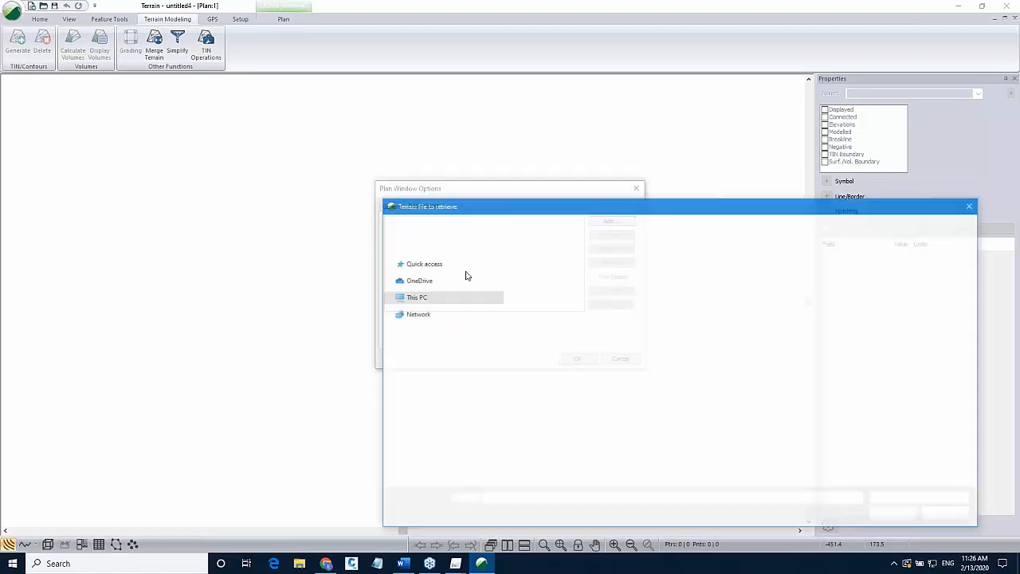
double_click(540, 271)
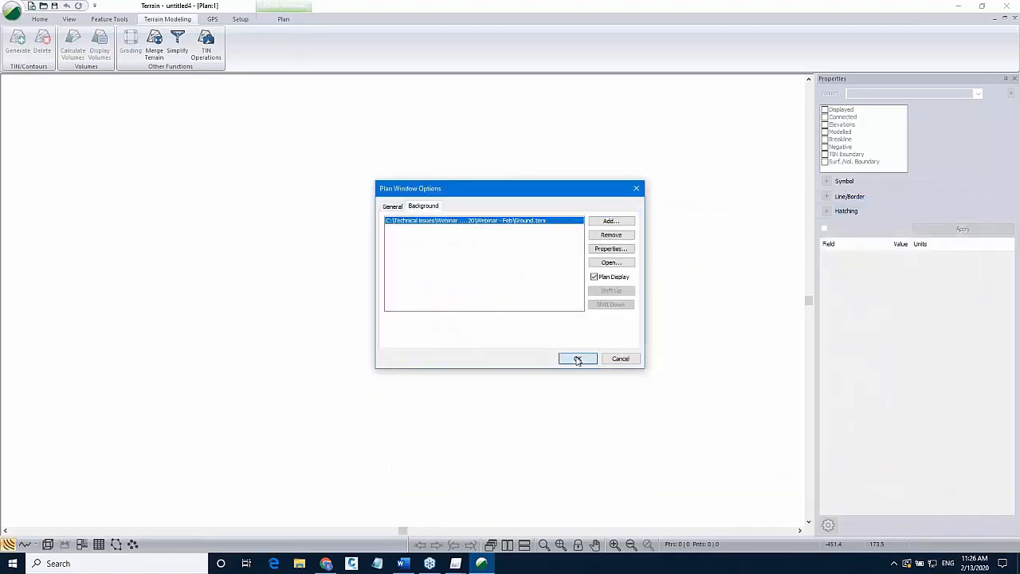
left_click(578, 359)
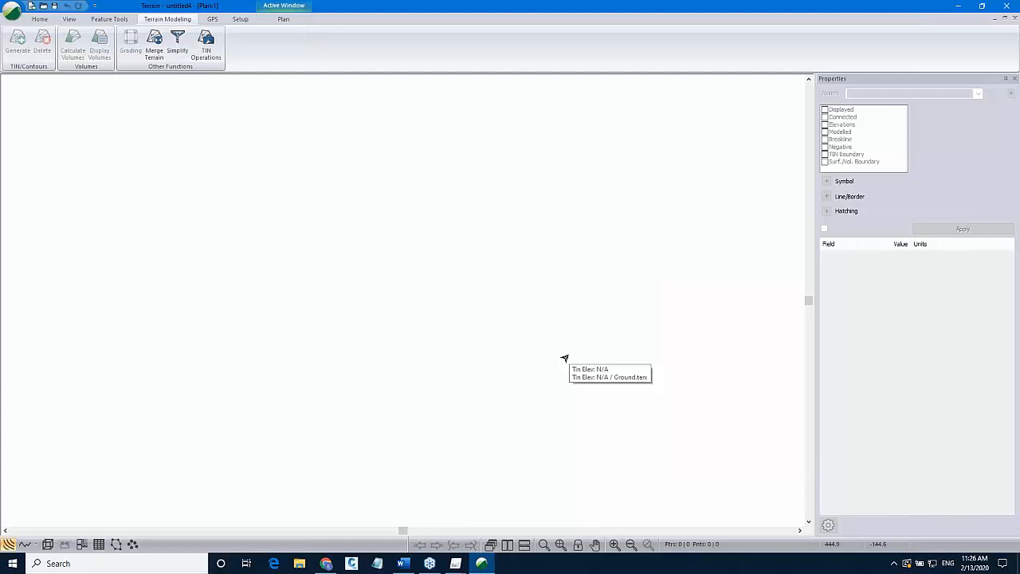
Open the cadastre LAS point cloud file without saving changes to the current terrain.
scroll(568, 388, "down", 1)
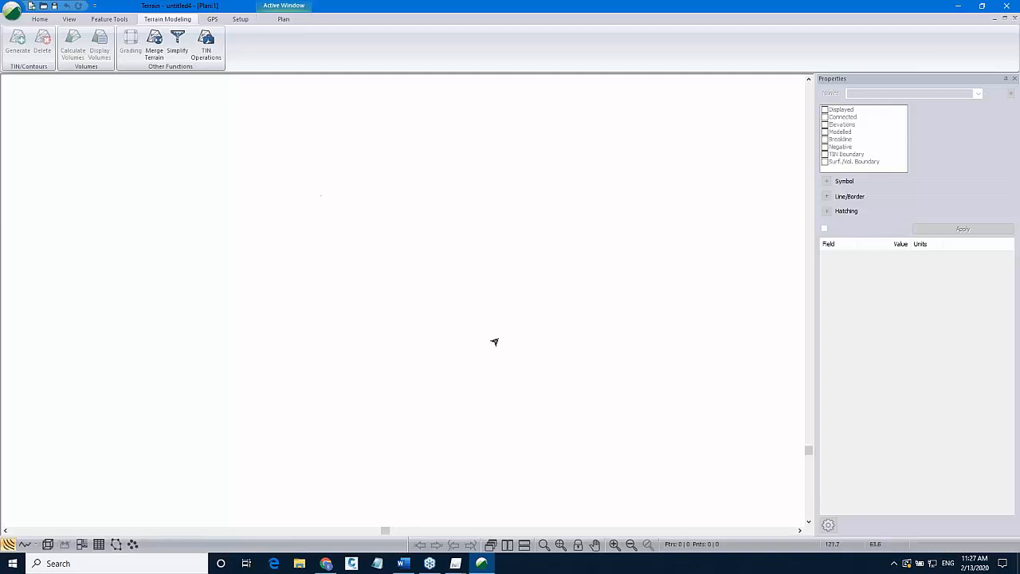
left_click(12, 11)
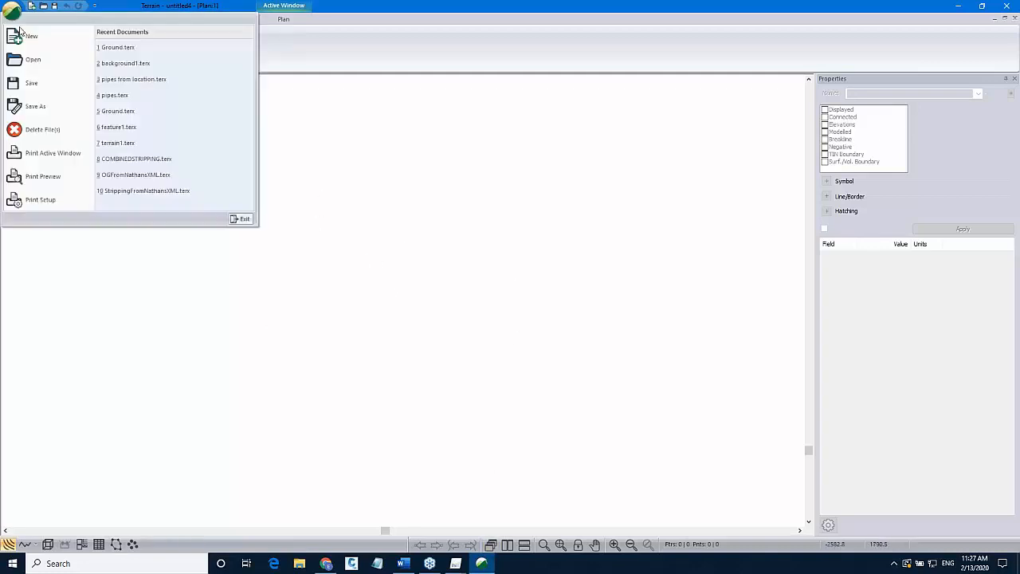
left_click(24, 57)
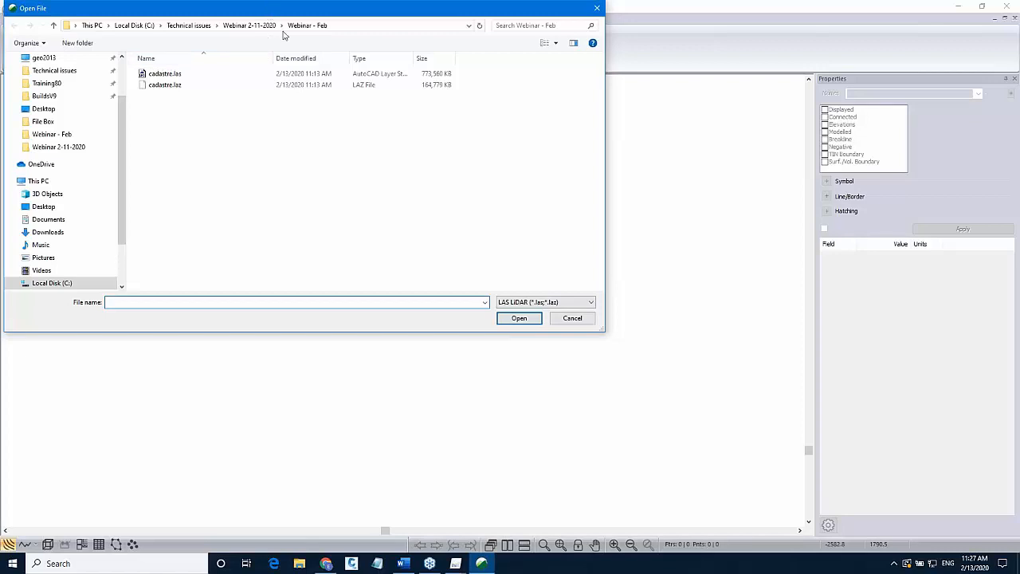
double_click(220, 175)
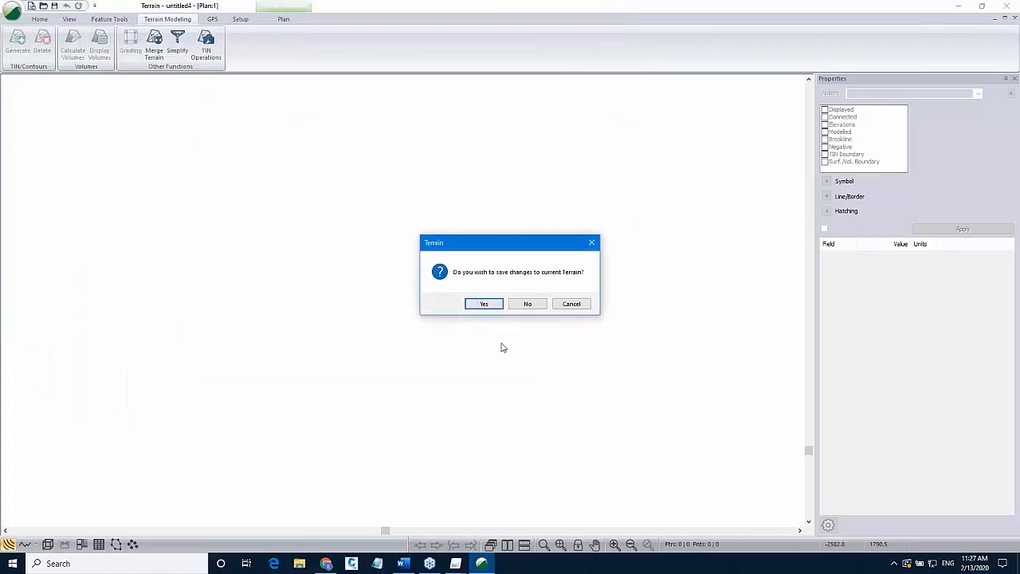
left_click(531, 304)
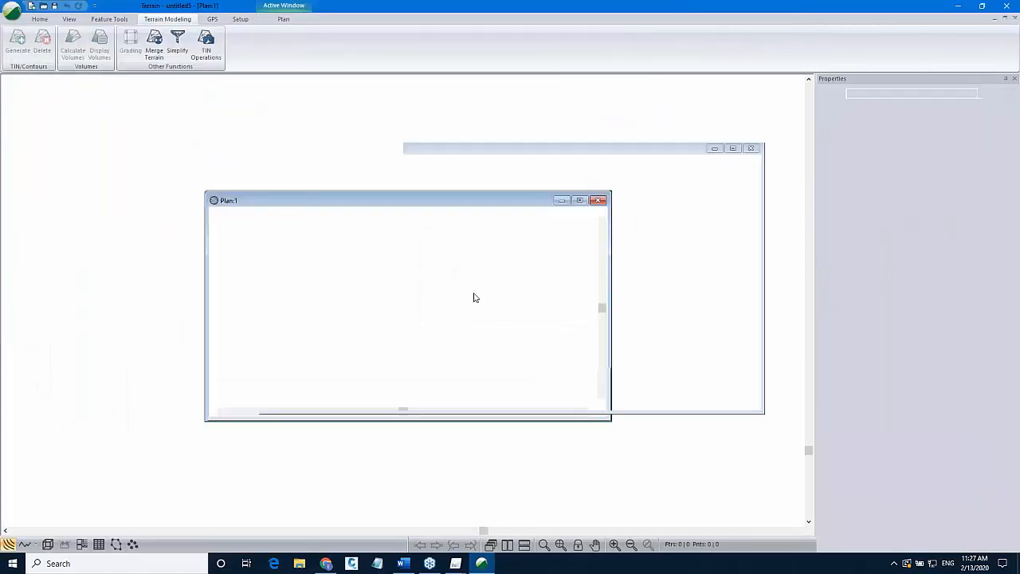
left_click(326, 169)
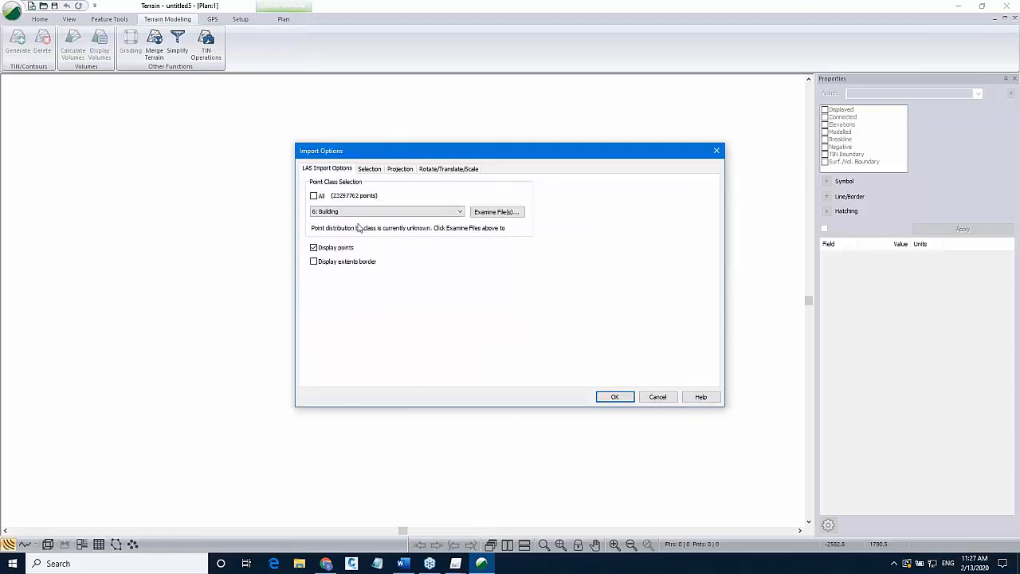
Examine the point cloud files and choose point class 11: Reserved for import.
left_click(363, 212)
left_click(383, 213)
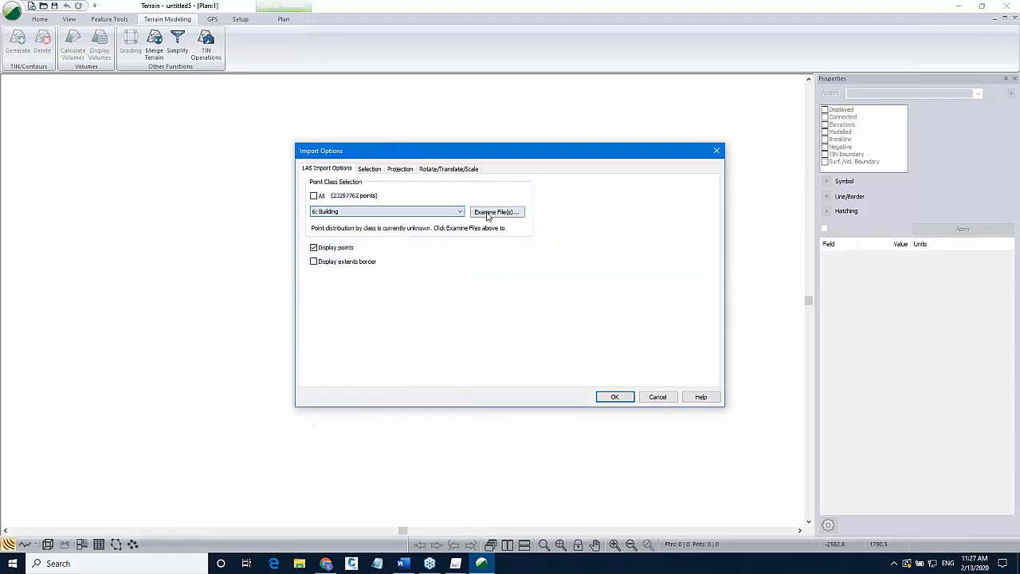
left_click(483, 212)
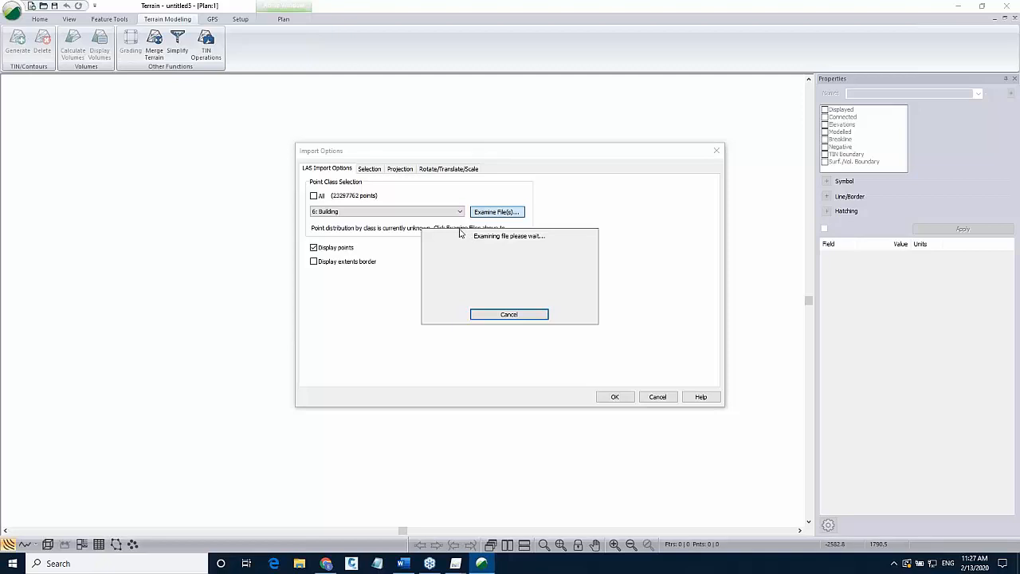
left_click(444, 212)
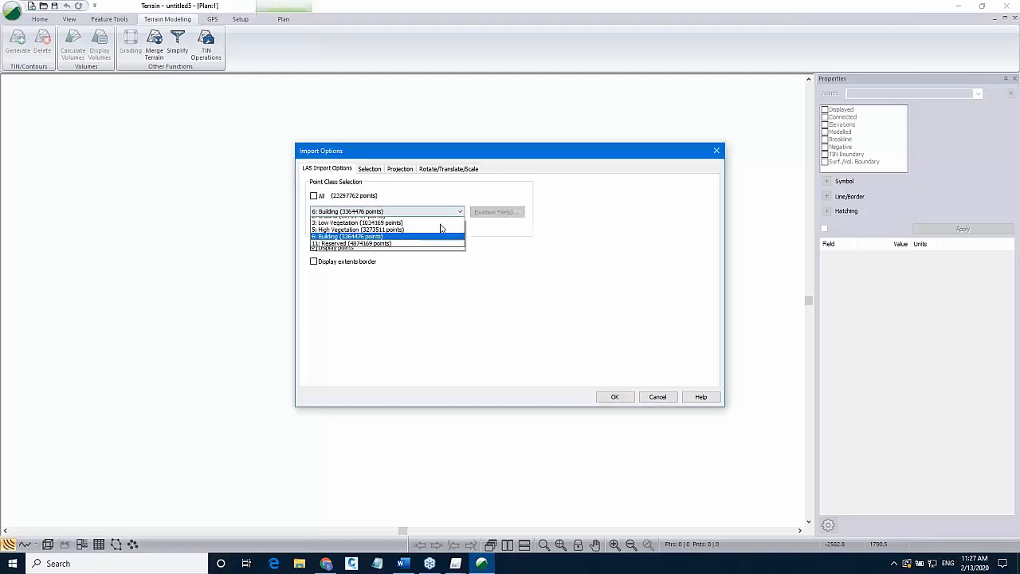
left_click(437, 249)
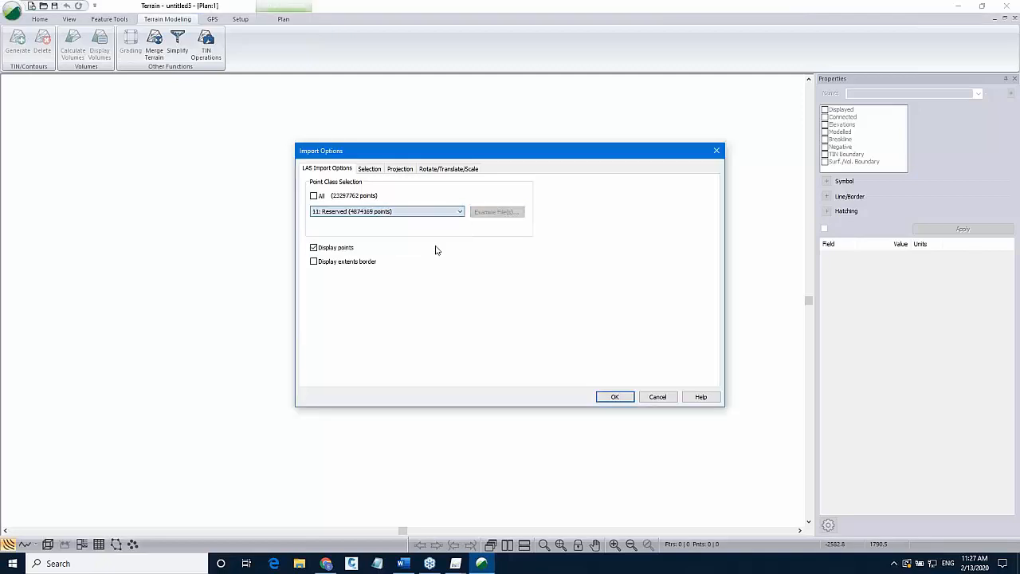
Turn off point display and lower the point resolution quality on the selection settings.
left_click(315, 248)
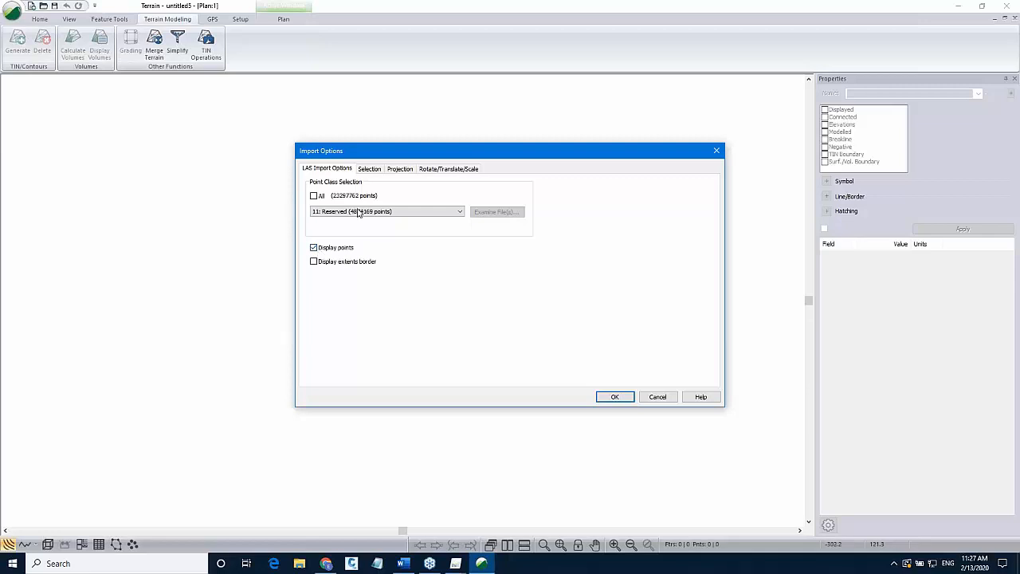
left_click(371, 169)
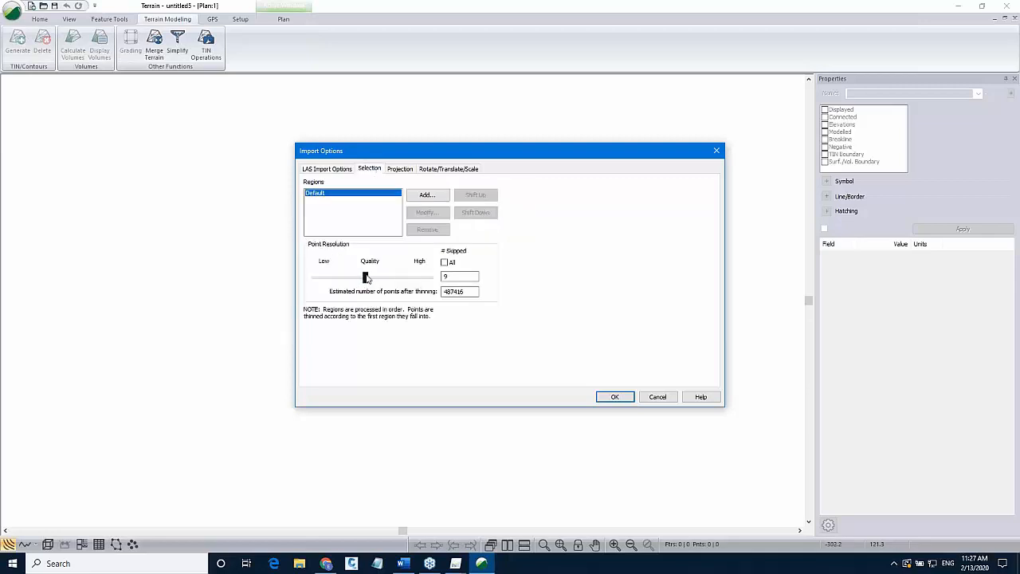
left_click_drag(366, 278, 329, 278)
Set the target projection to Universal Transverse Mercator, North American Datum 1983, Zone 32N, and run the import.
left_click(400, 169)
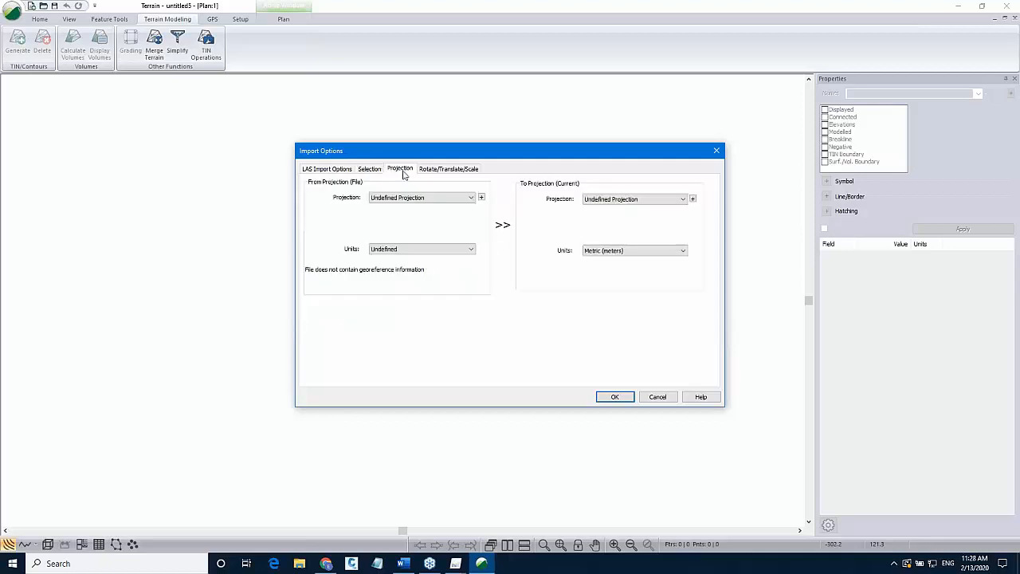
left_click(626, 201)
left_click(625, 222)
left_click(623, 233)
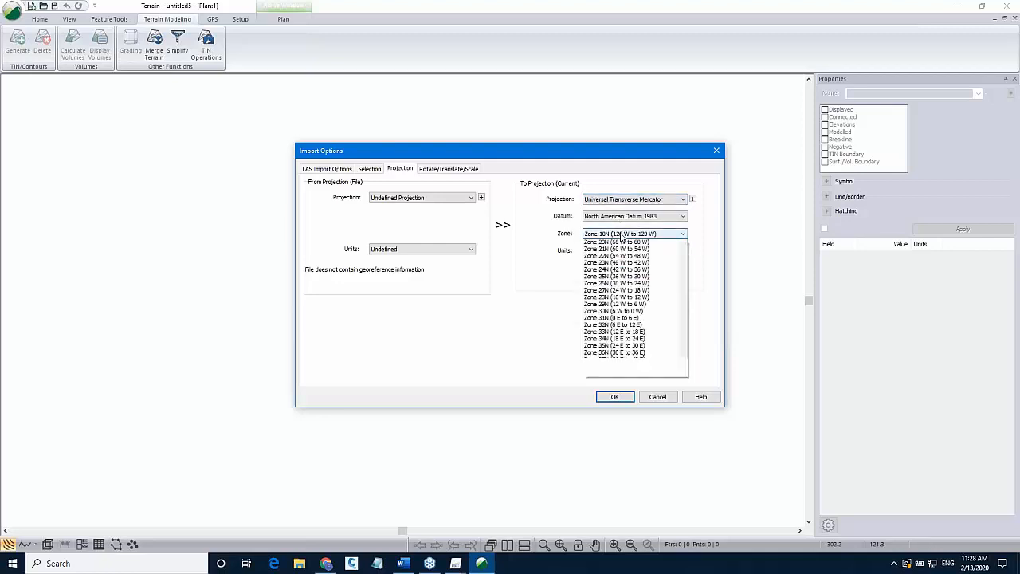
left_click(614, 395)
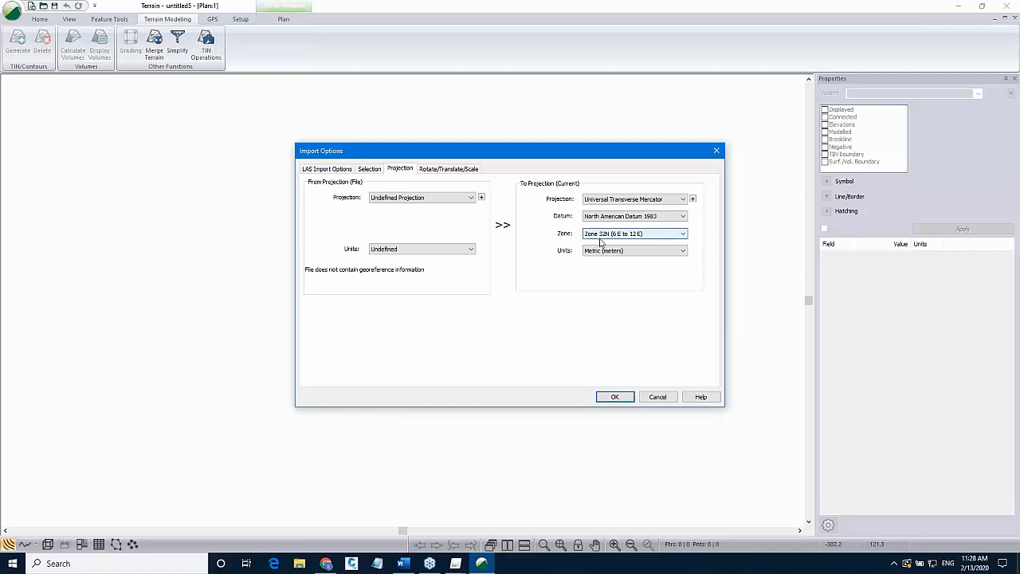
left_click(614, 396)
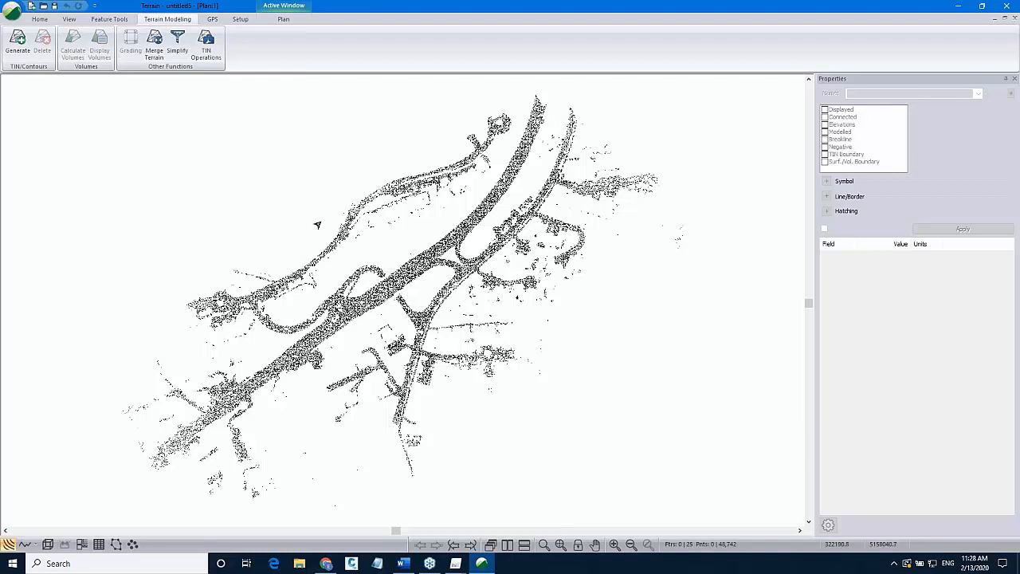
Insert the example_cadastre_transparent_mosaic_group1.tif orthomosaic as an image file.
left_click(37, 18)
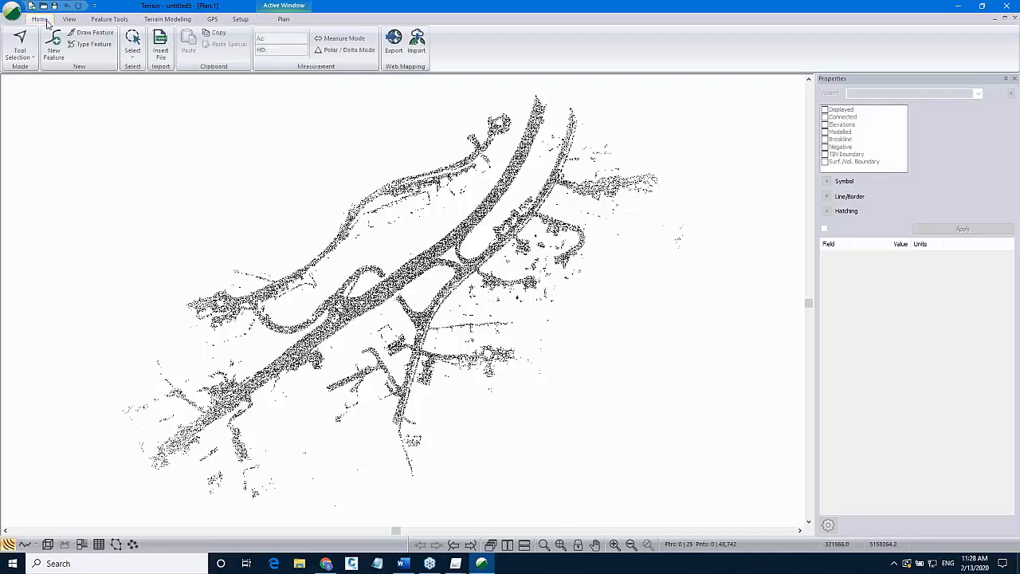
left_click(163, 60)
left_click(162, 59)
left_click(185, 80)
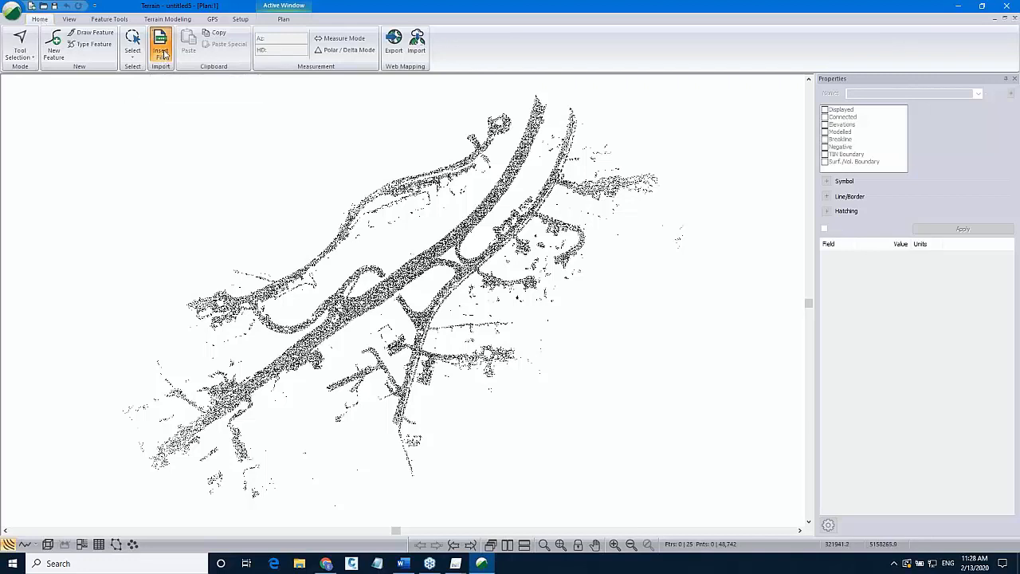
left_click(229, 187)
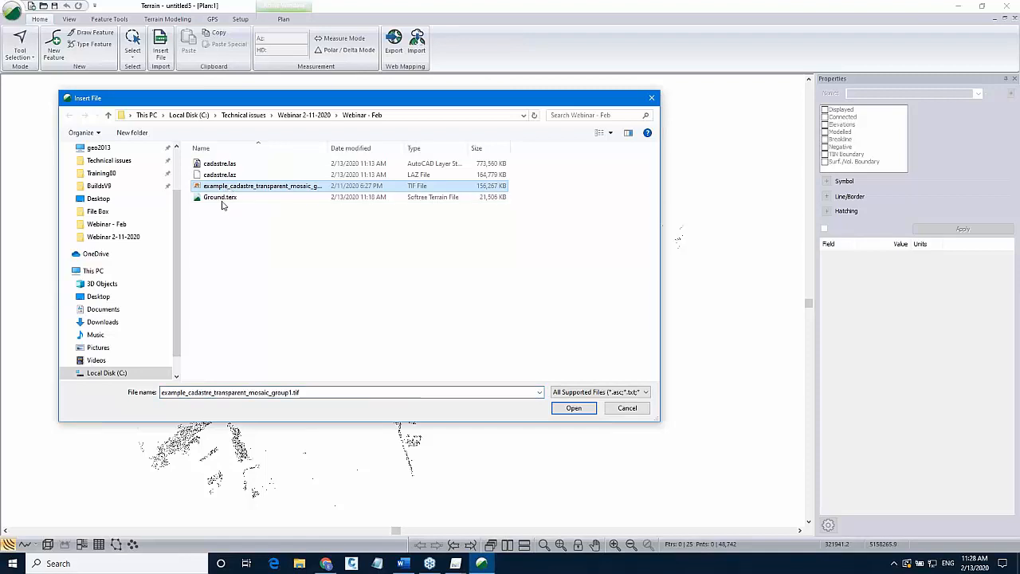
left_click_drag(328, 148, 377, 147)
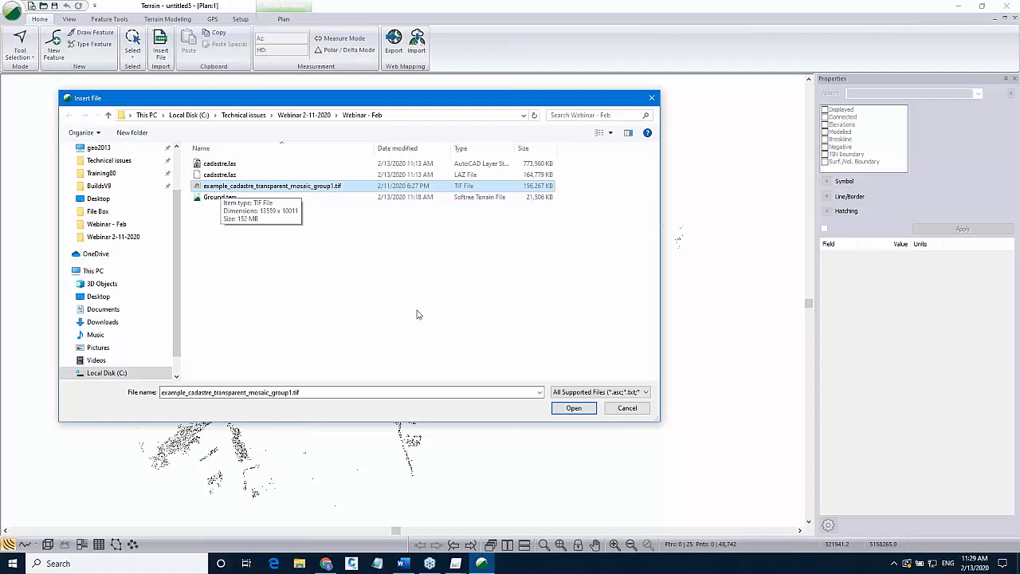
left_click(566, 409)
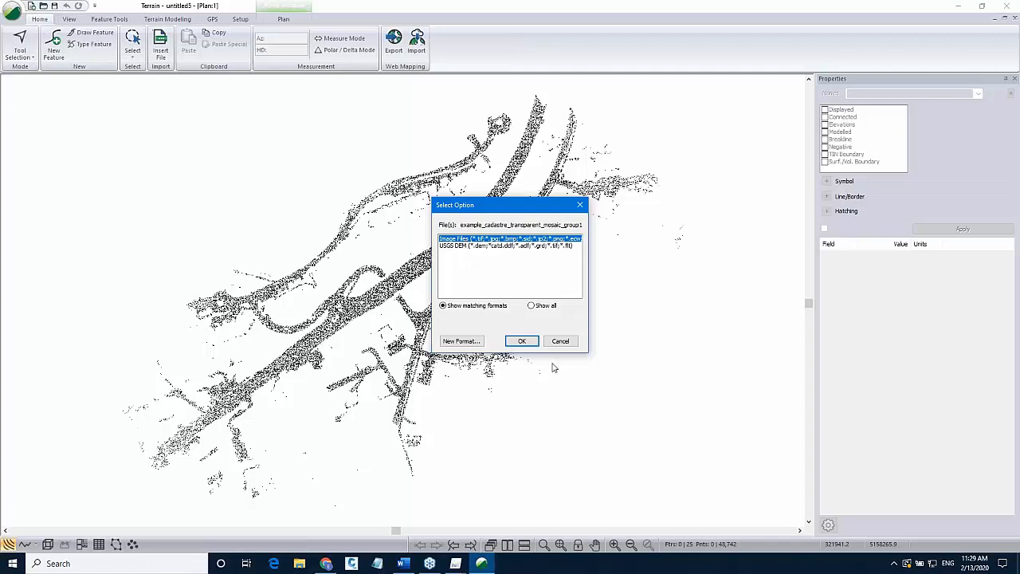
left_click(526, 341)
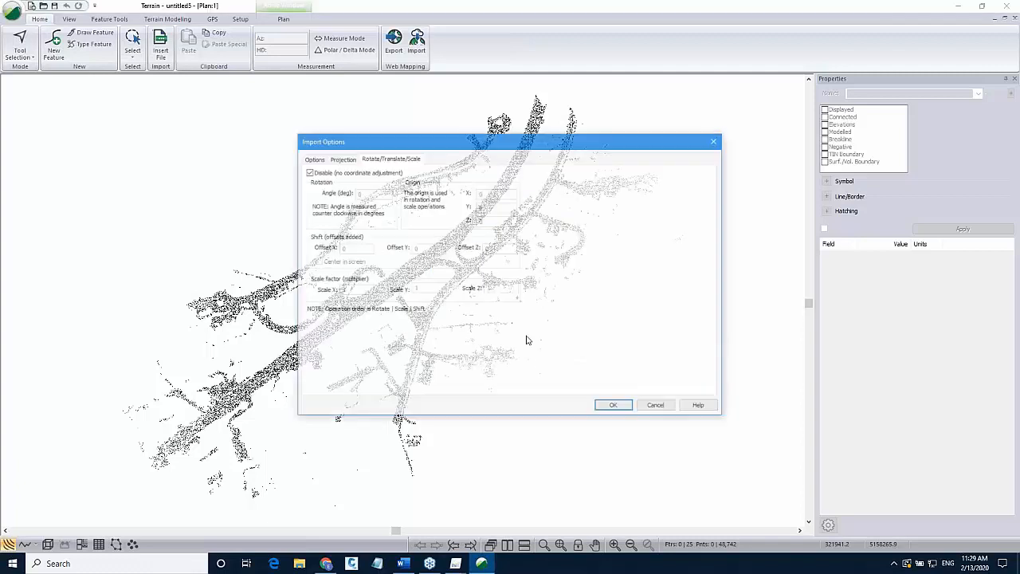
Set the image quality to high and apply the coordinate transformation to import the orthomosaic.
left_click(315, 160)
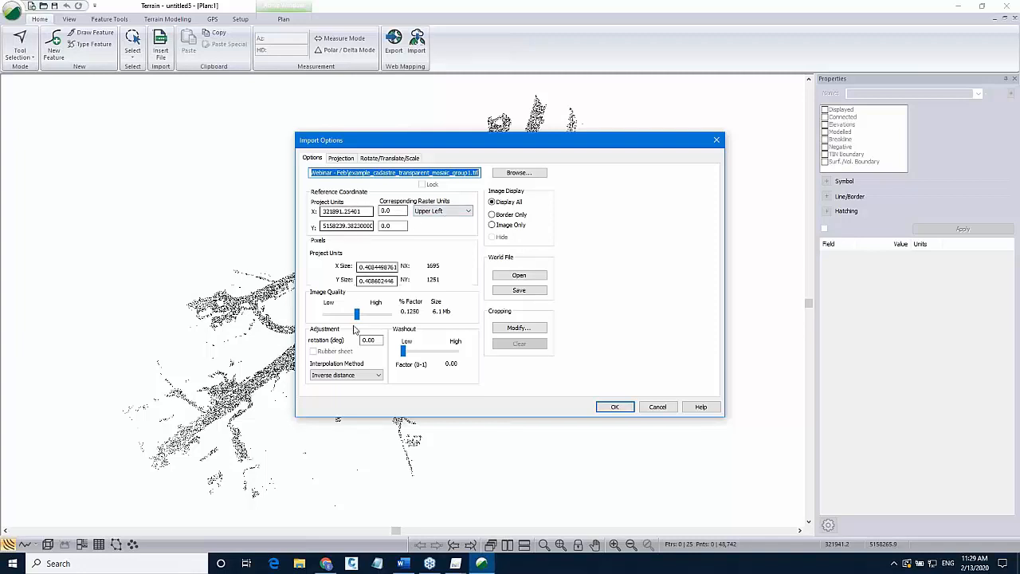
left_click_drag(357, 316, 393, 318)
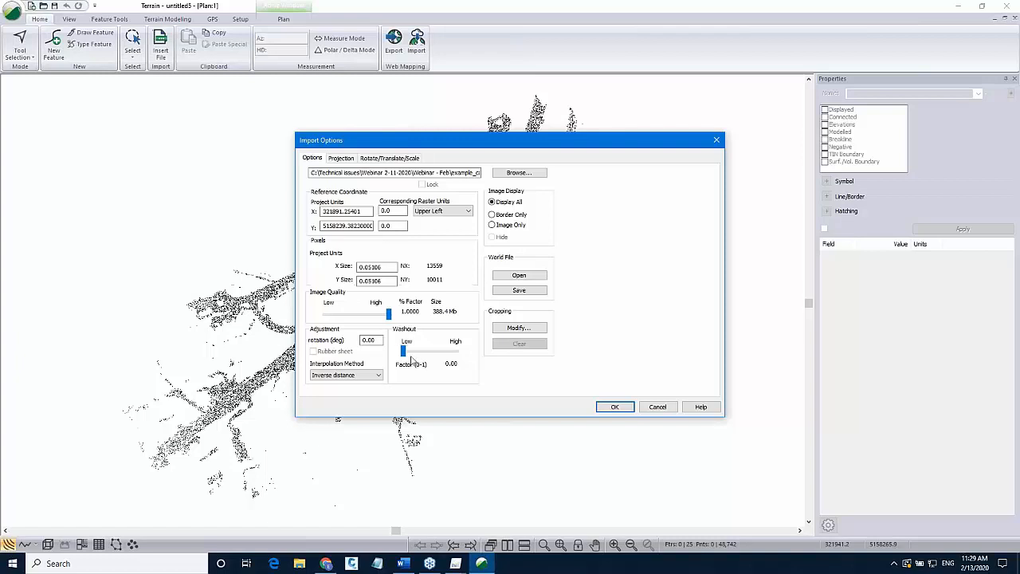
left_click(342, 158)
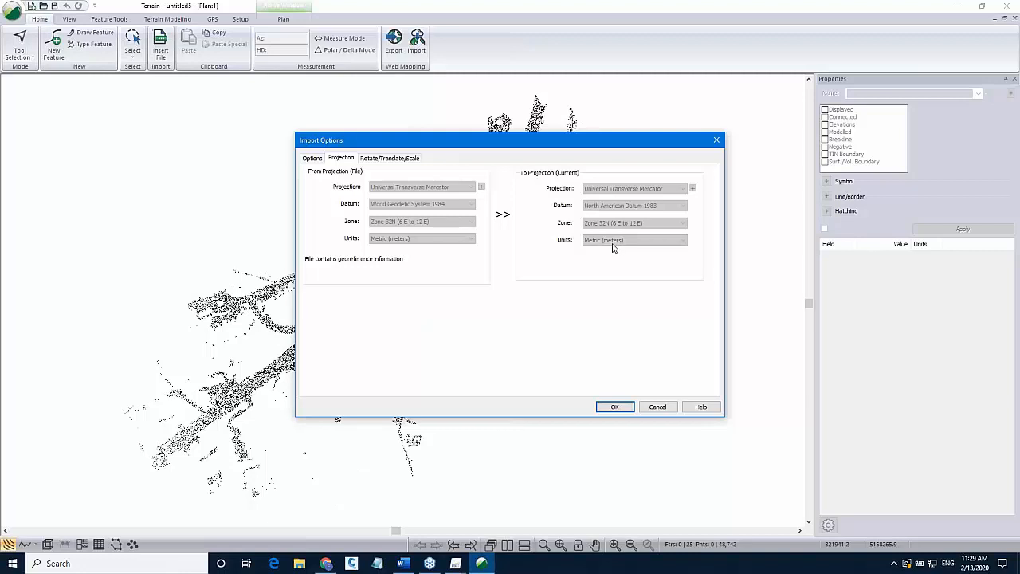
left_click(374, 162)
left_click(346, 162)
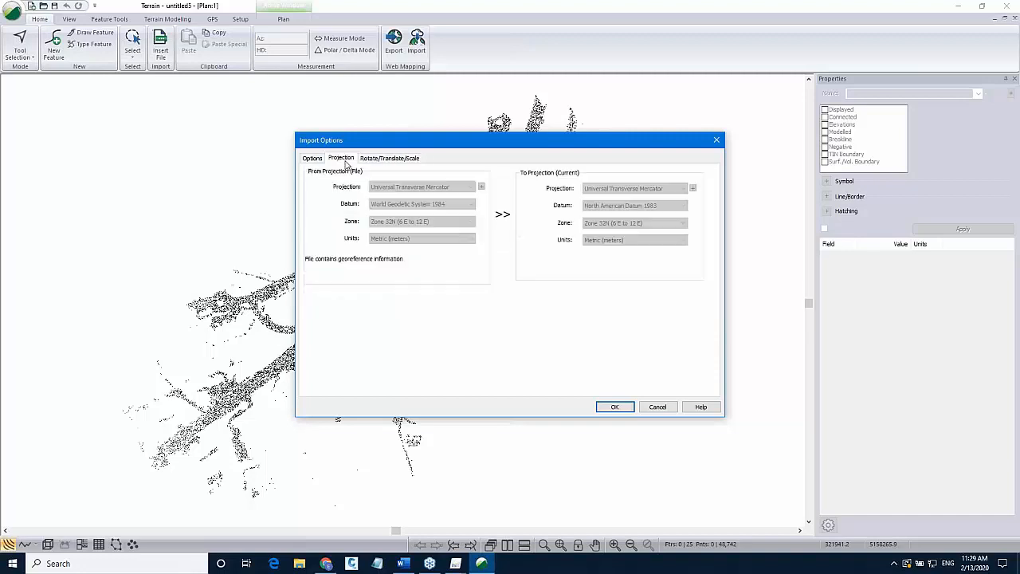
left_click(614, 407)
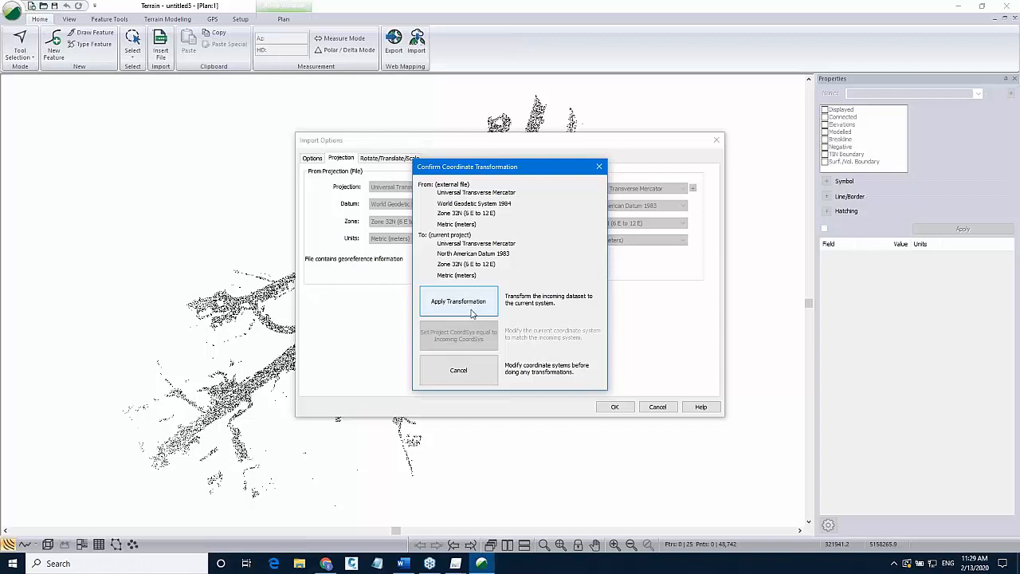
left_click(471, 311)
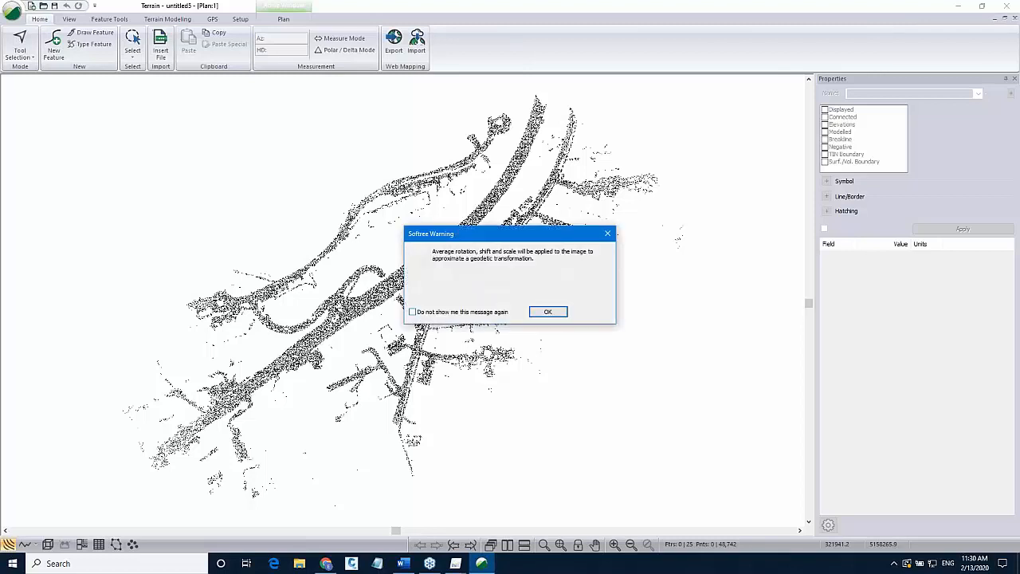
left_click(539, 312)
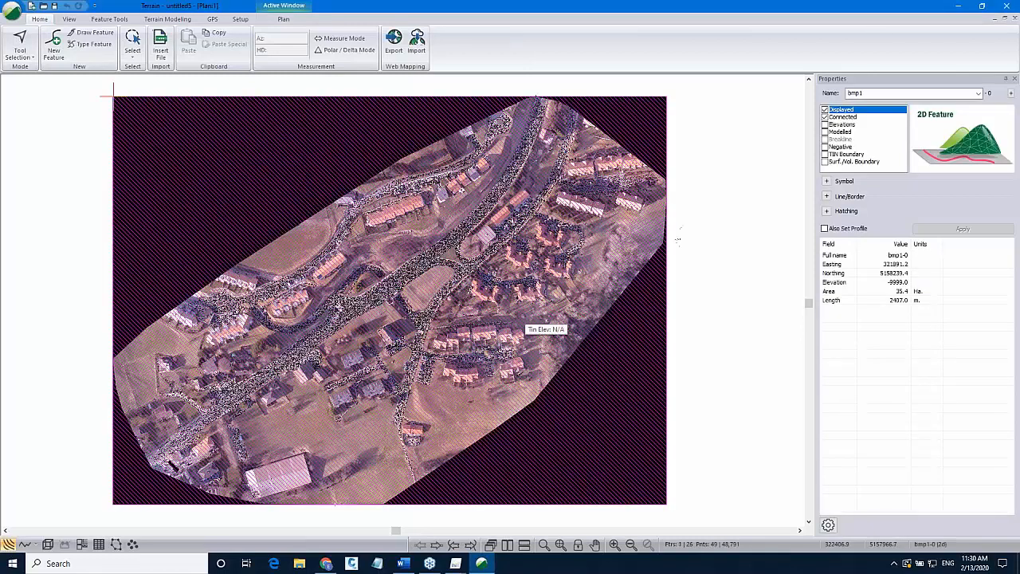
Generate the TIN without major or minor contours or labels, using a maximum side length of 5.
left_click(704, 249)
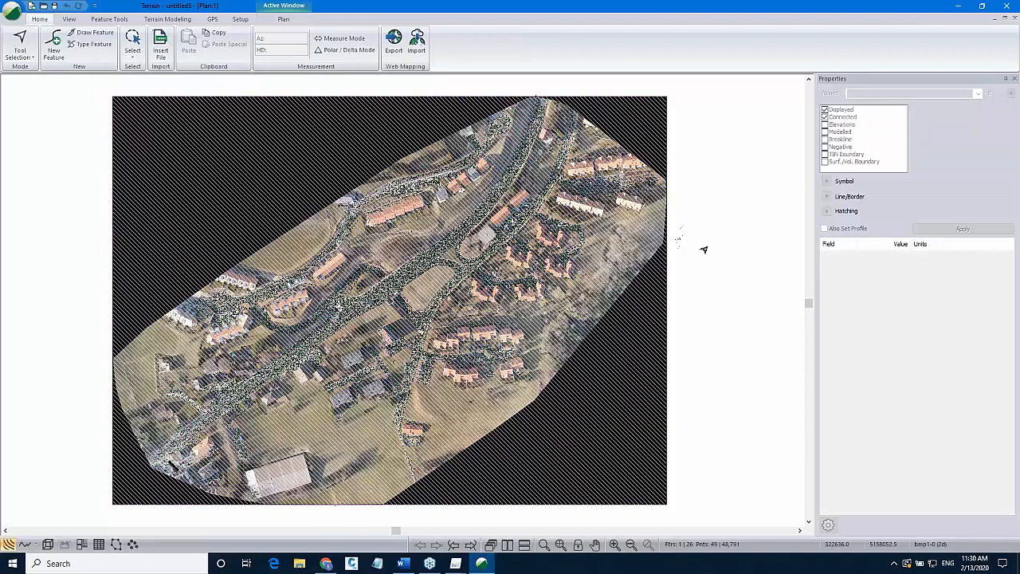
scroll(709, 312, "down", 1)
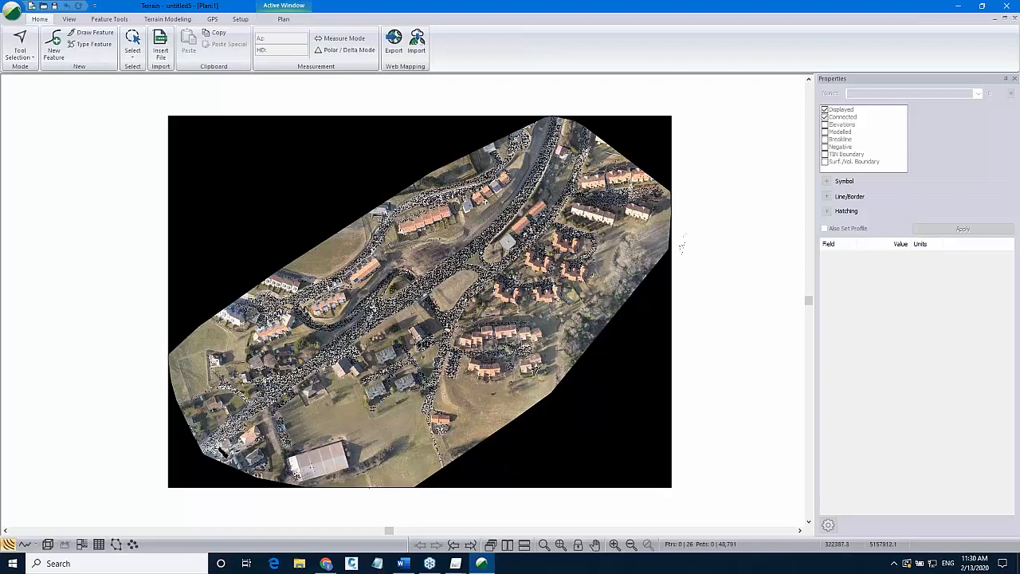
left_click(170, 20)
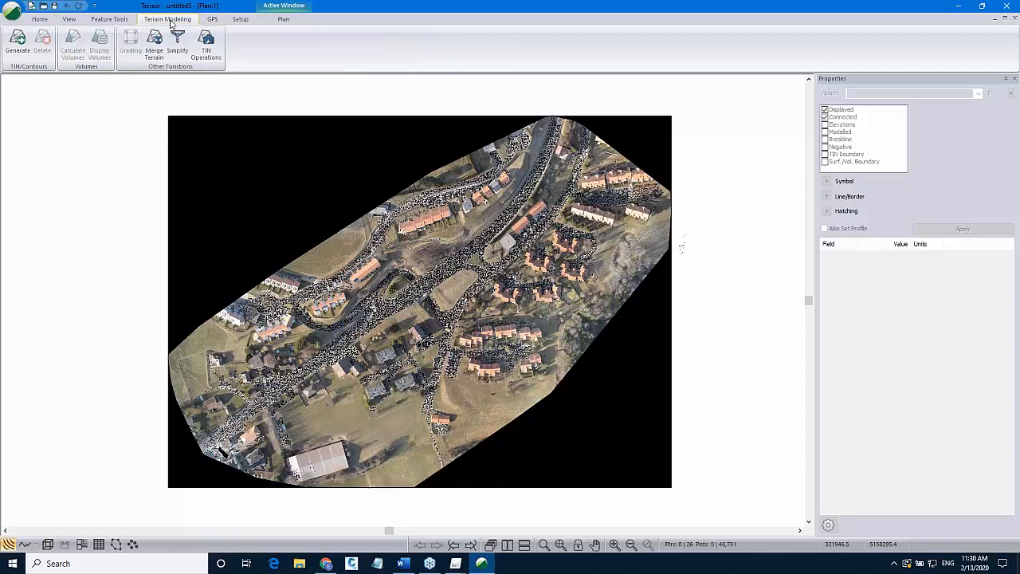
left_click(17, 52)
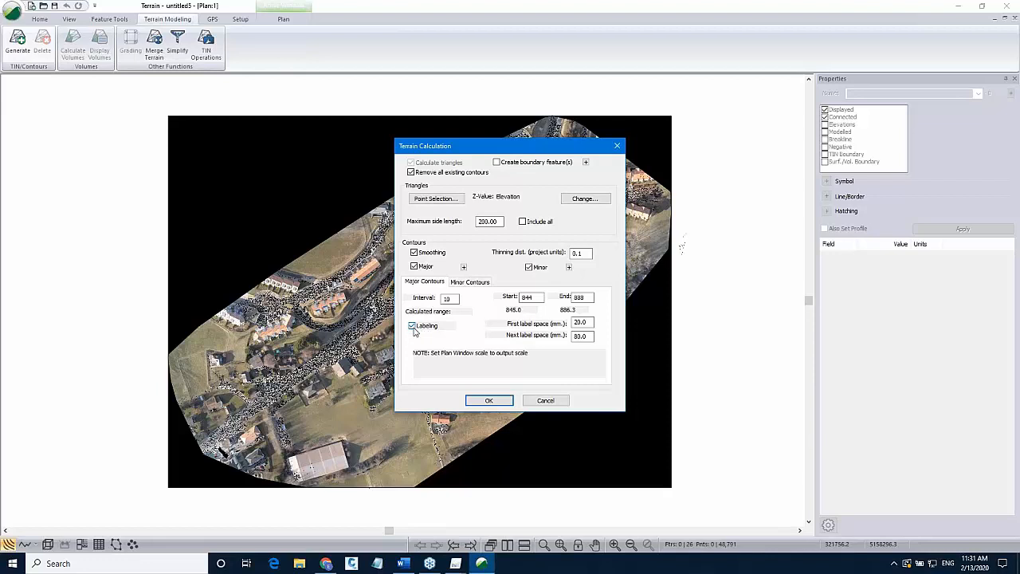
left_click(413, 327)
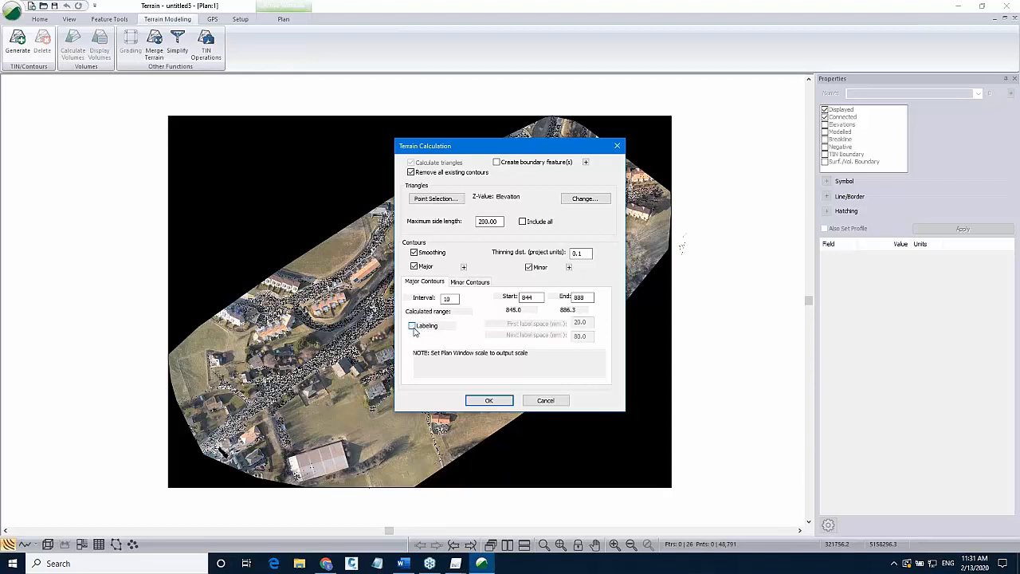
left_click(414, 267)
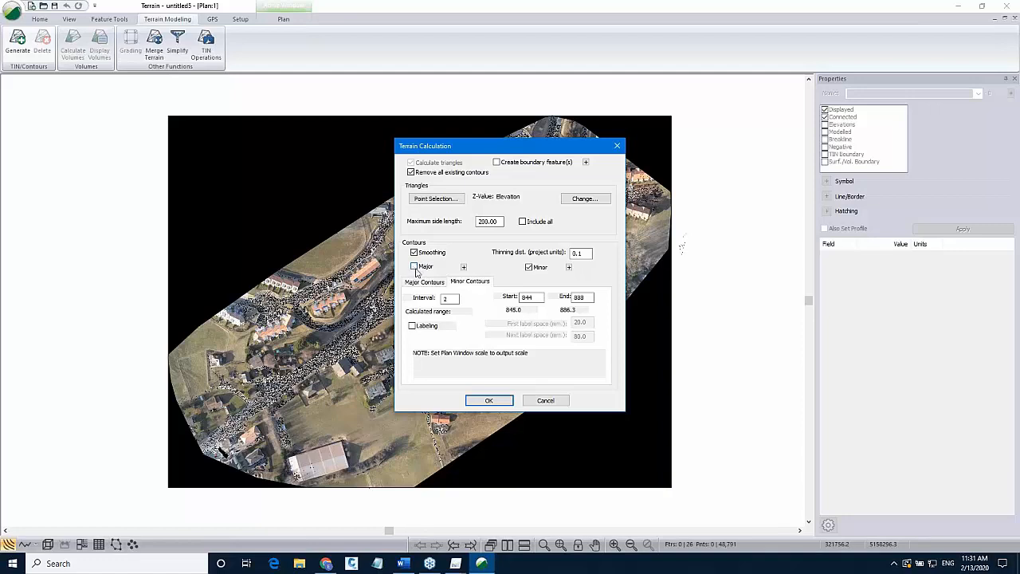
left_click(528, 267)
double_click(489, 222)
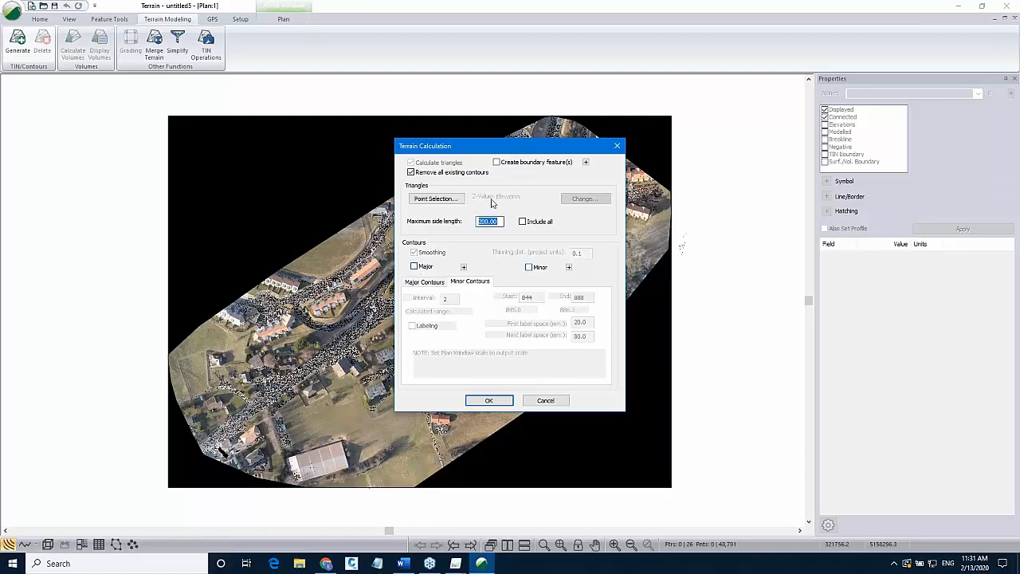
type("5")
left_click(487, 402)
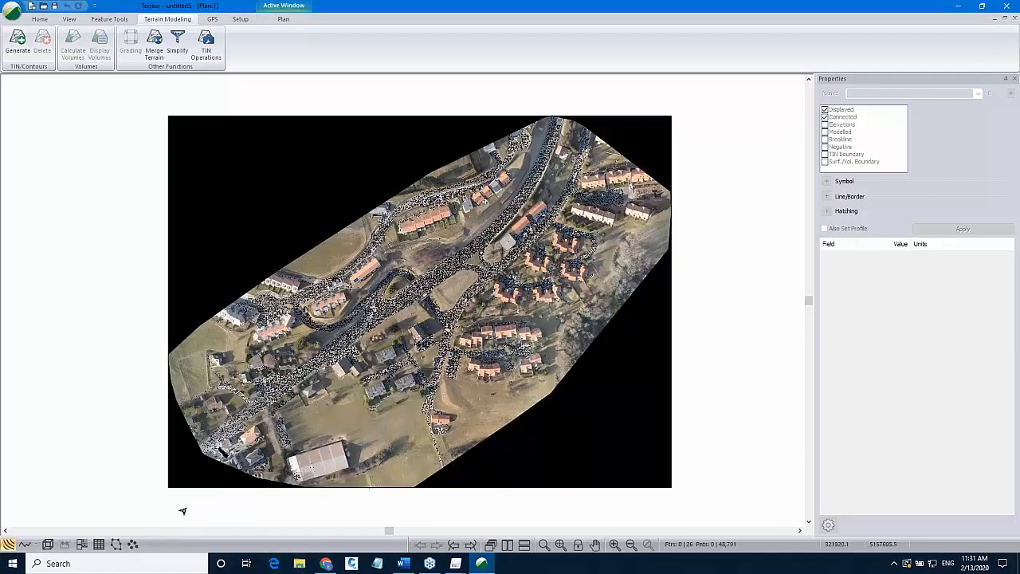
Inspect the generated TIN in the 3D window, then return to the plan view.
left_click(48, 545)
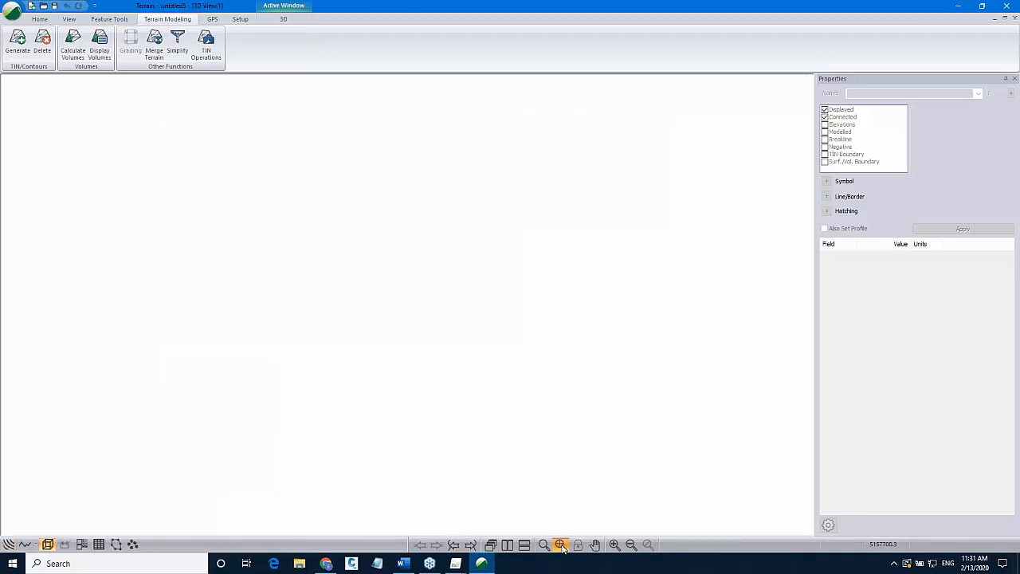
left_click(561, 545)
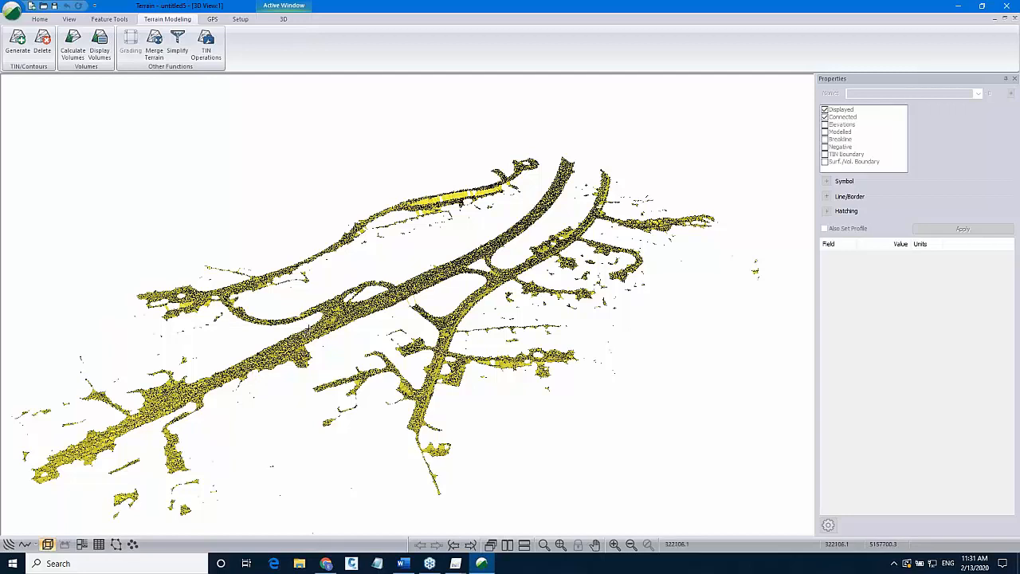
left_click(7, 546)
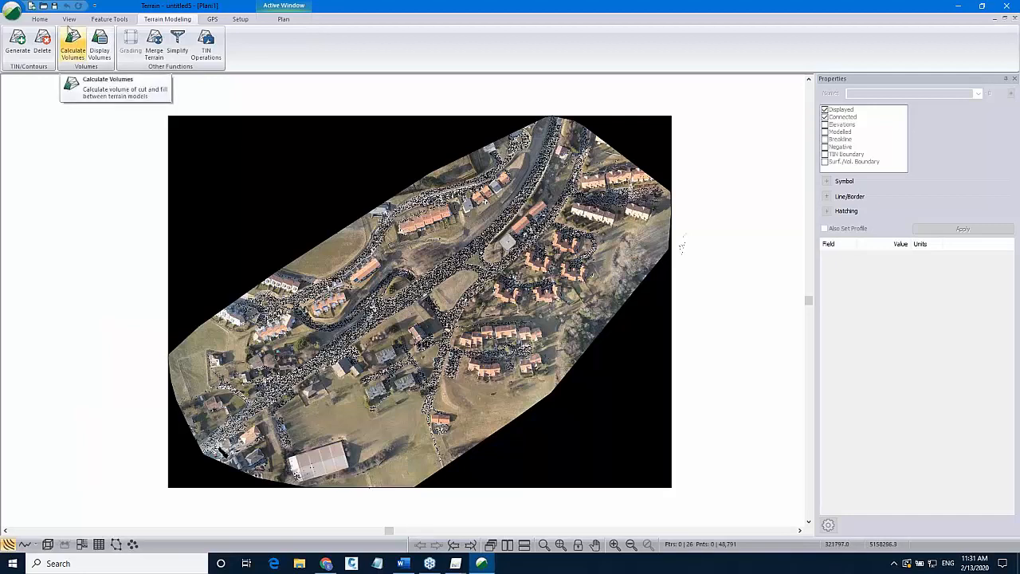
Create a new draped feature named CL, drawn with the mouse.
left_click(39, 18)
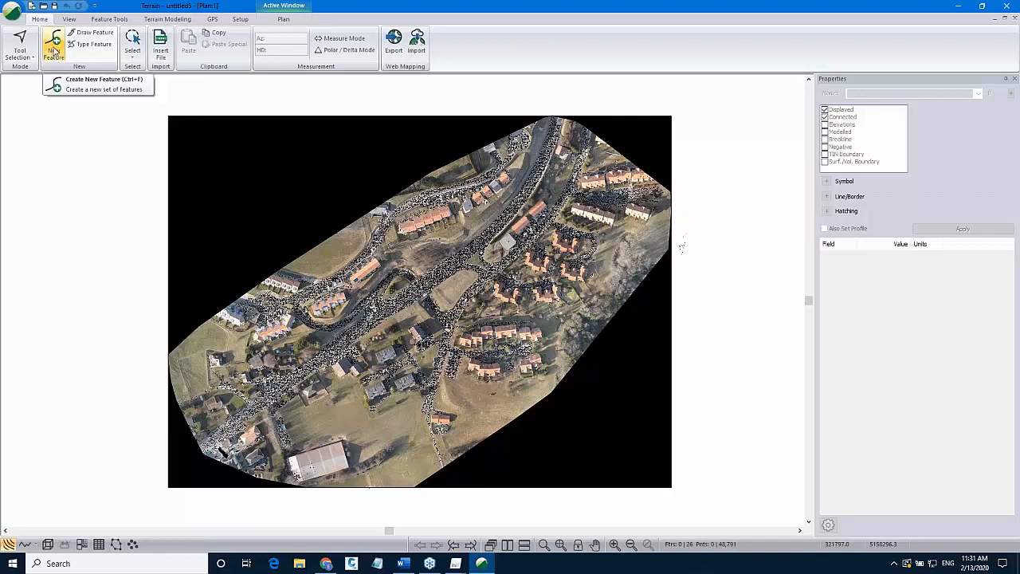
left_click(54, 56)
left_click_drag(99, 27, 113, 83)
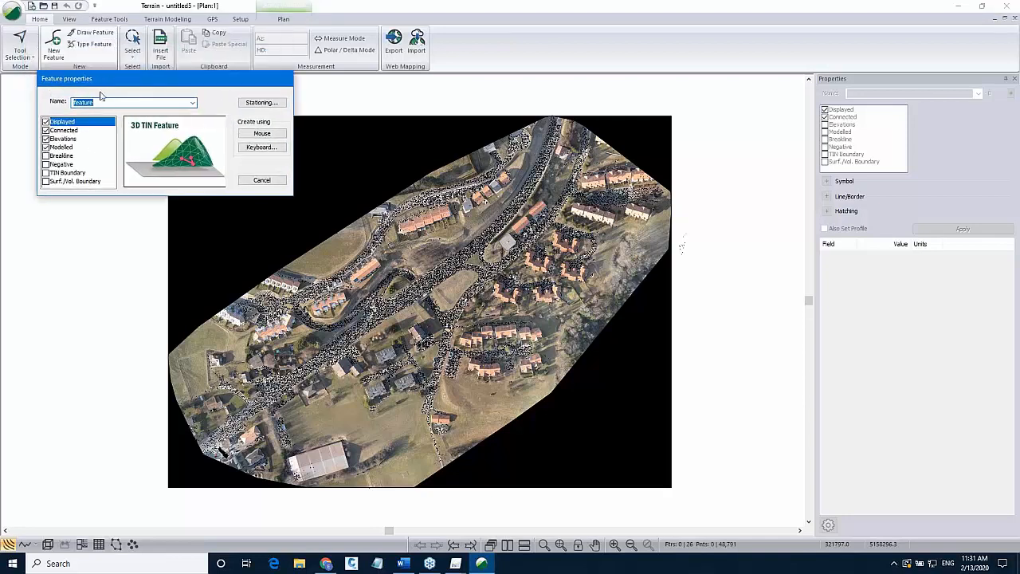
type("CL")
left_click(47, 139)
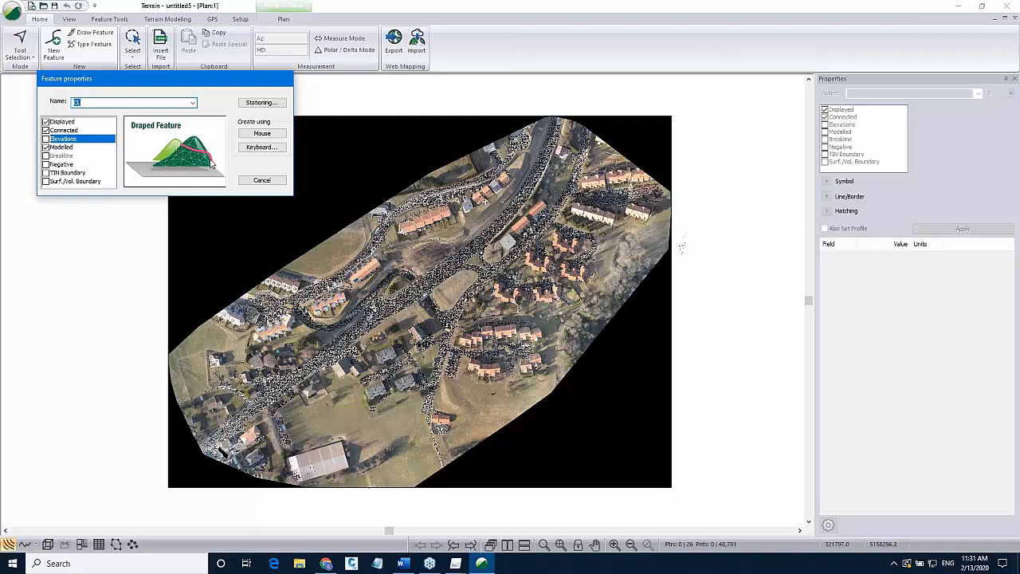
left_click(261, 134)
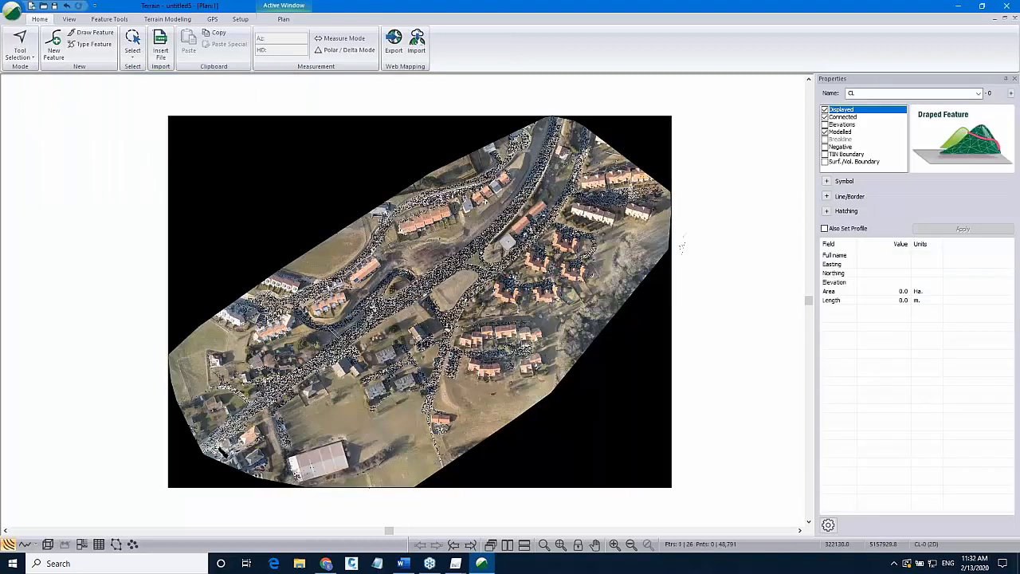
Digitize the CL centreline along the main road, about 274 m long.
scroll(335, 334, "up", 1)
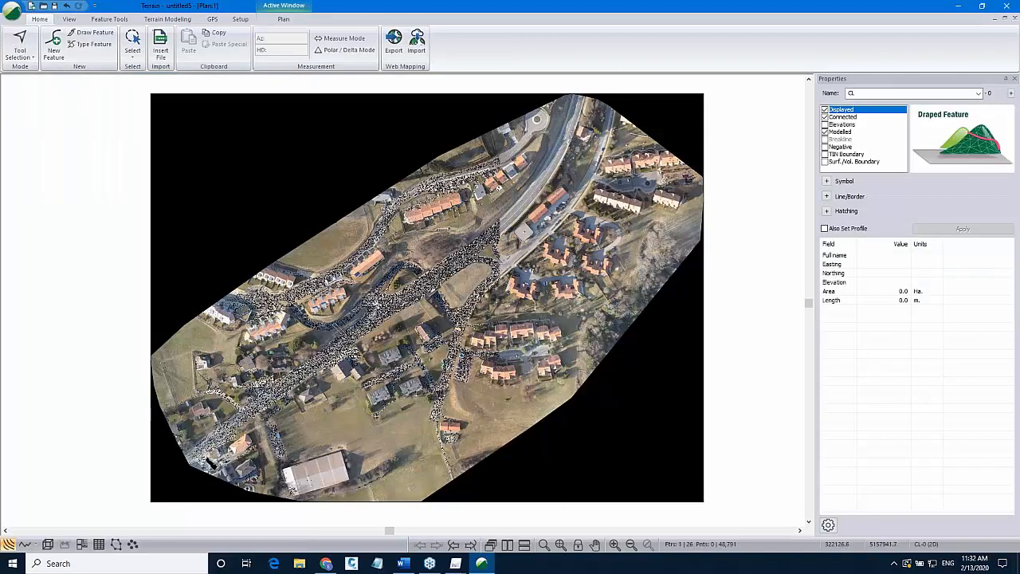
left_click(351, 328)
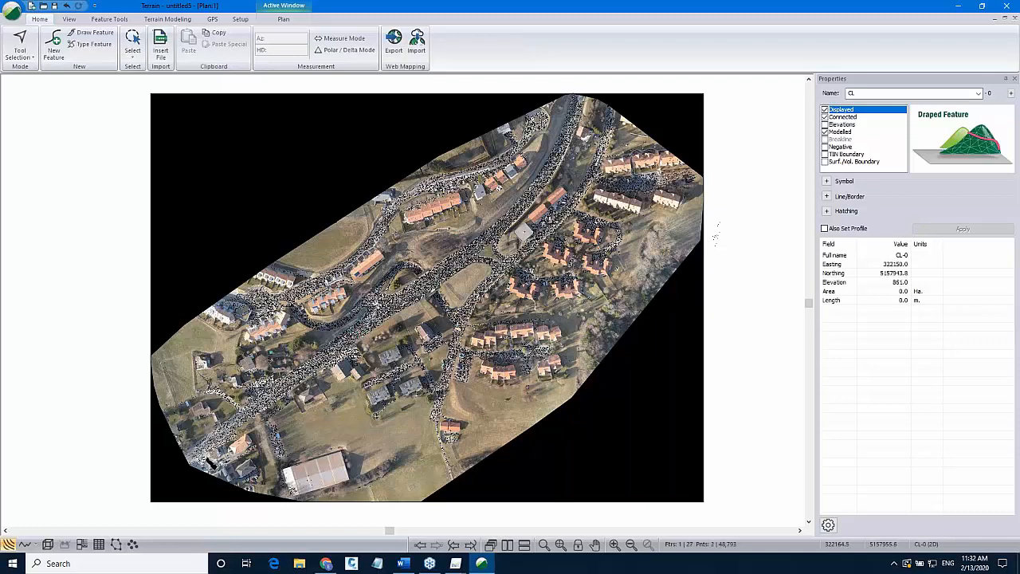
left_click(420, 273)
left_click(482, 231)
left_click(513, 216)
left_click(531, 200)
right_click(533, 199)
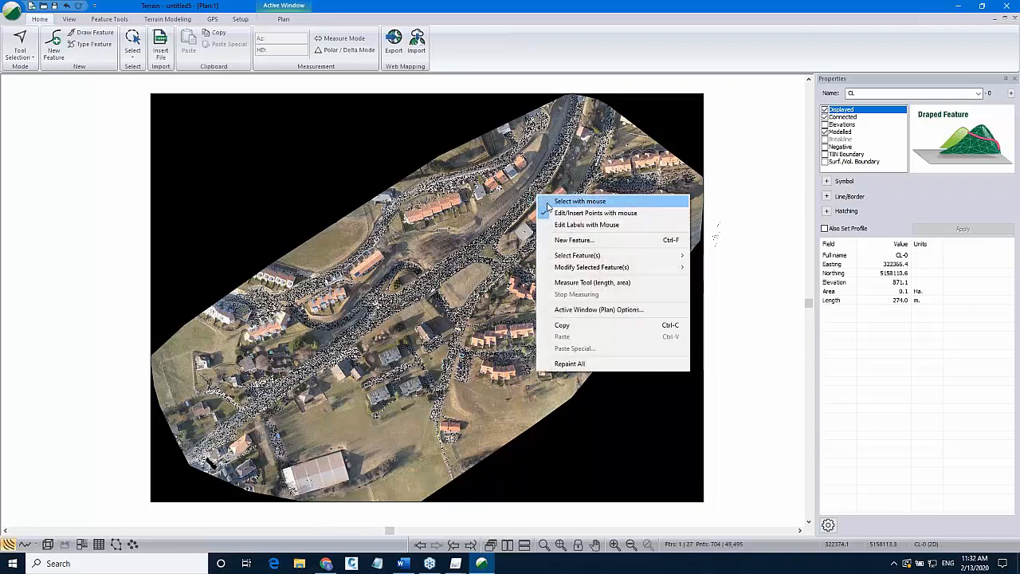
left_click(550, 201)
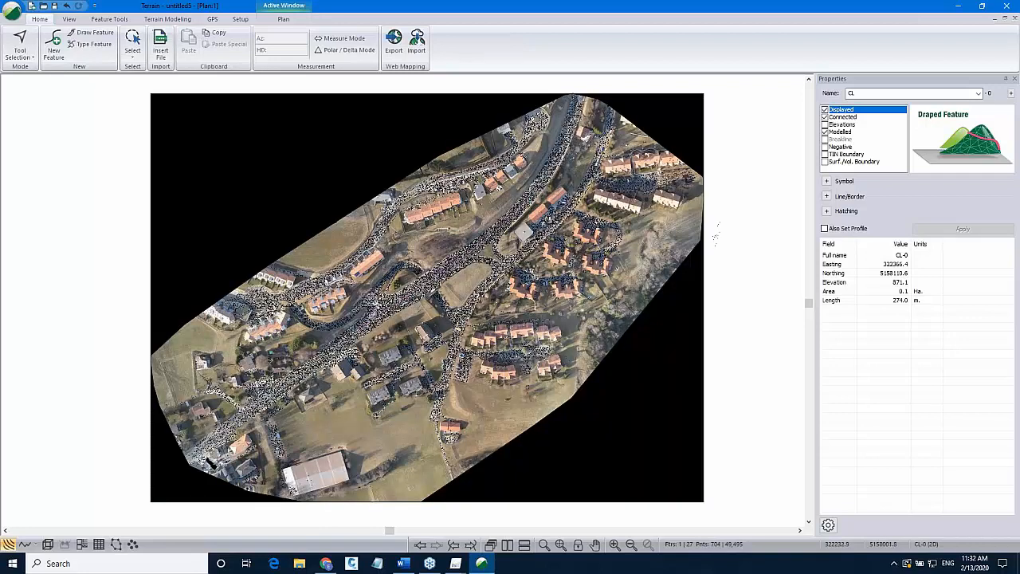
Style the CL line as 6 - thick (heavy) in red and apply.
left_click(424, 310)
left_click(451, 302)
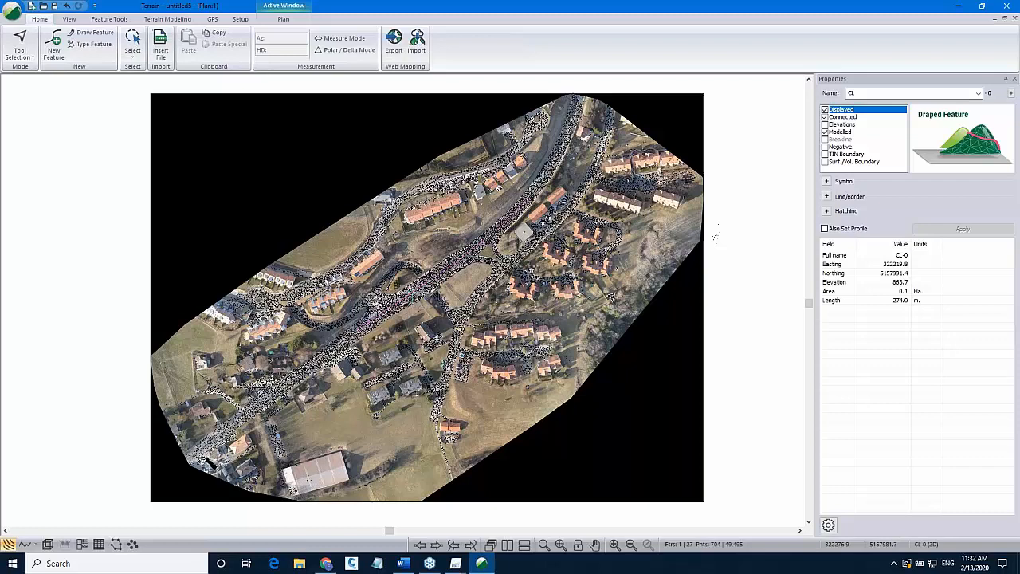
left_click(827, 196)
left_click(956, 208)
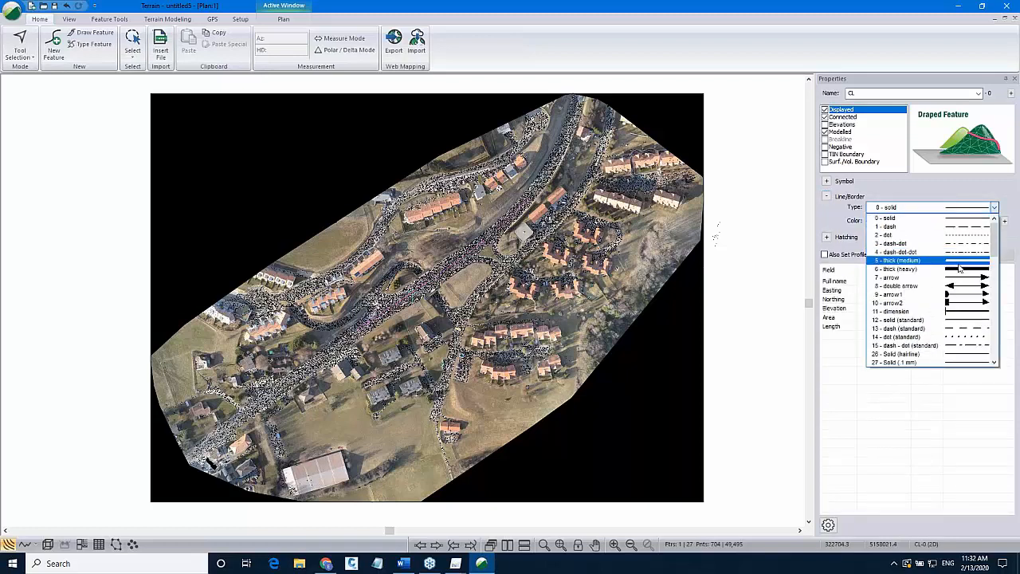
left_click(956, 264)
left_click(952, 223)
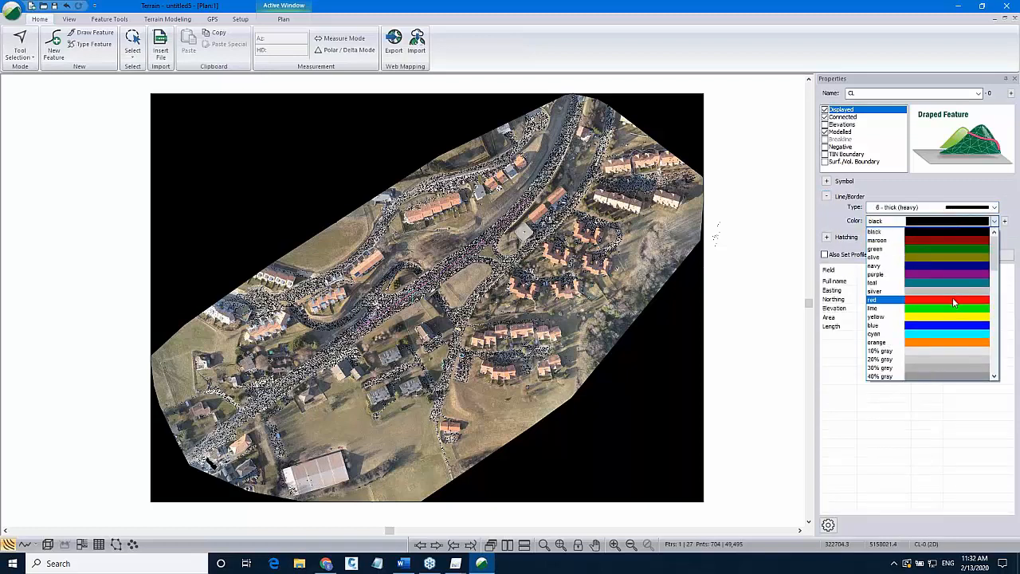
left_click(953, 298)
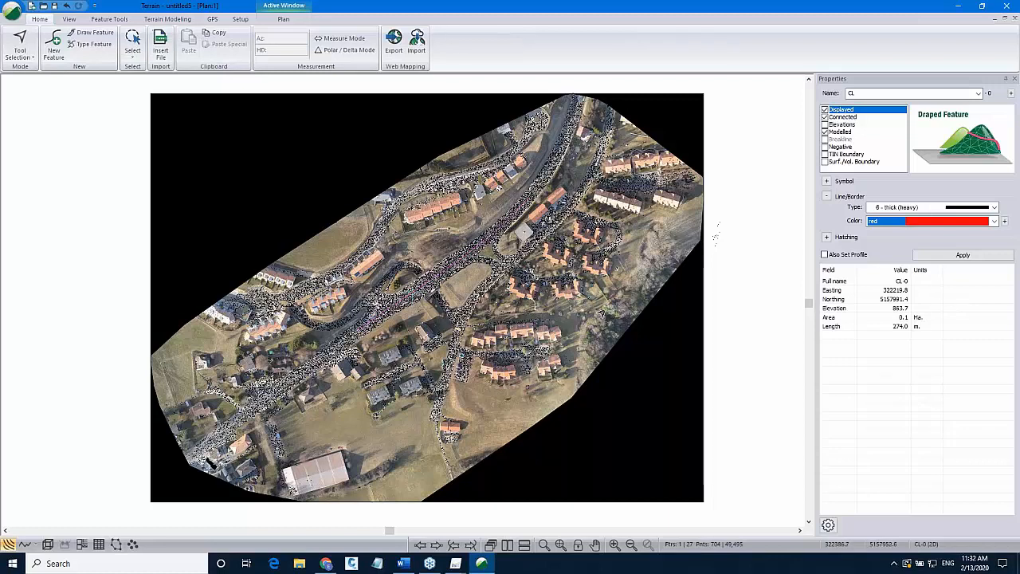
left_click(961, 256)
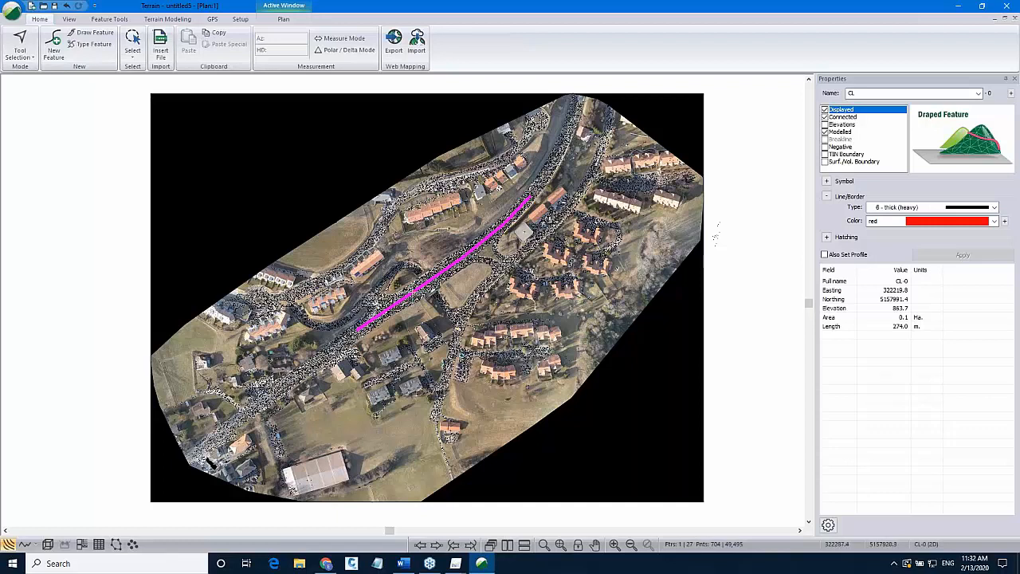
Check the draped centreline in the 3D window, then return to the plan view and repaint it.
mouse_move(492, 381)
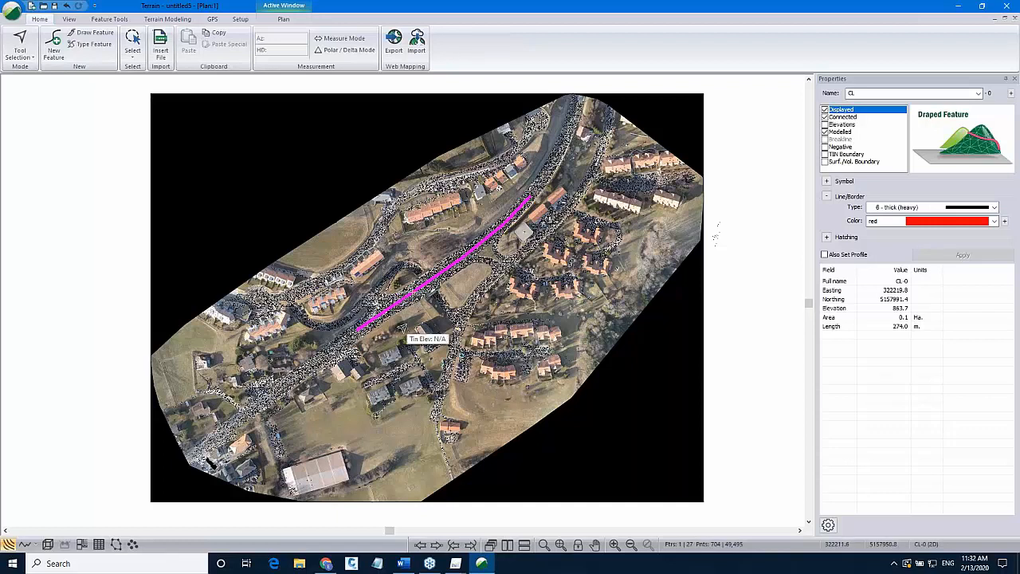
left_click(48, 545)
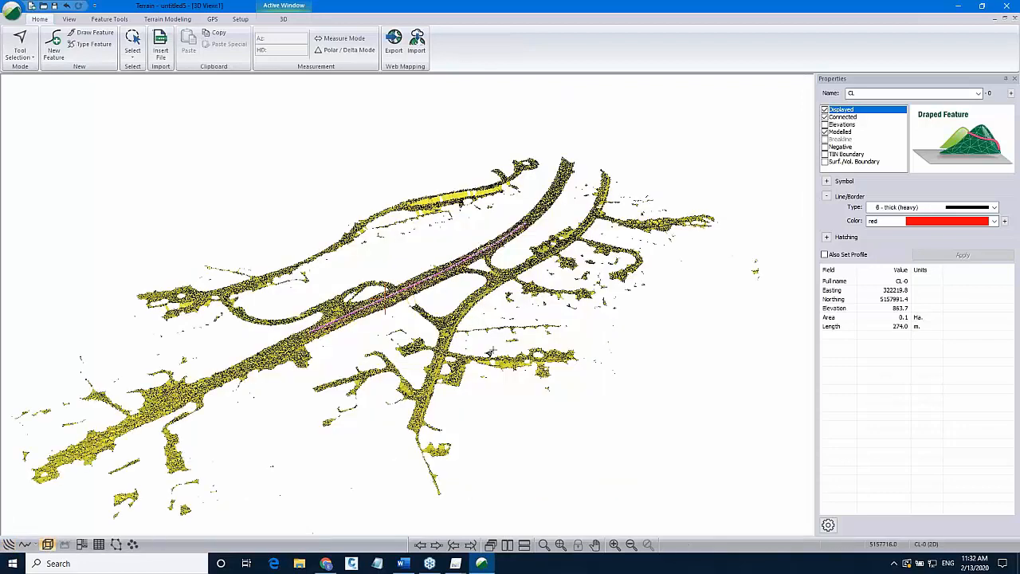
left_click_drag(502, 347, 494, 368)
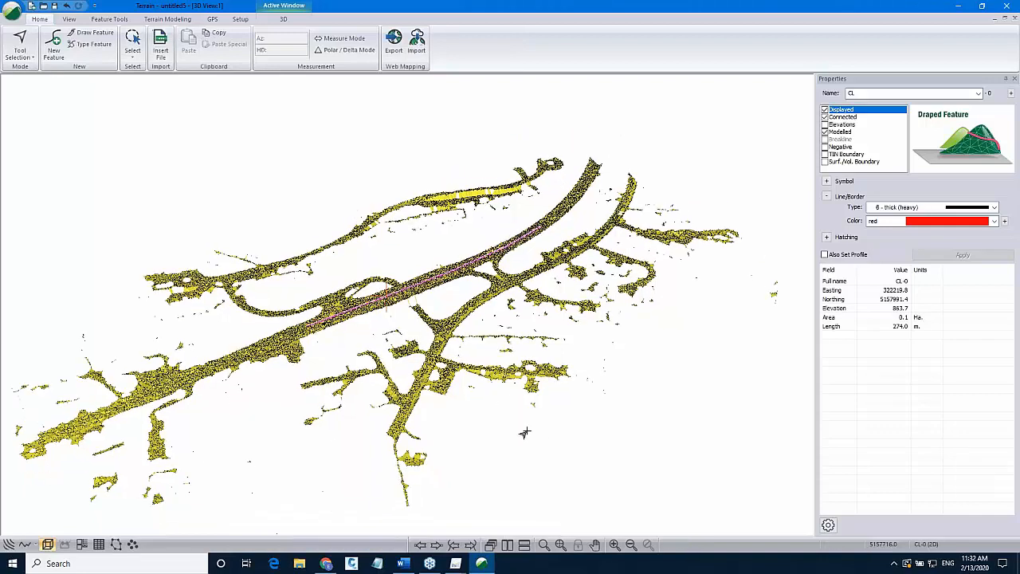
left_click(8, 544)
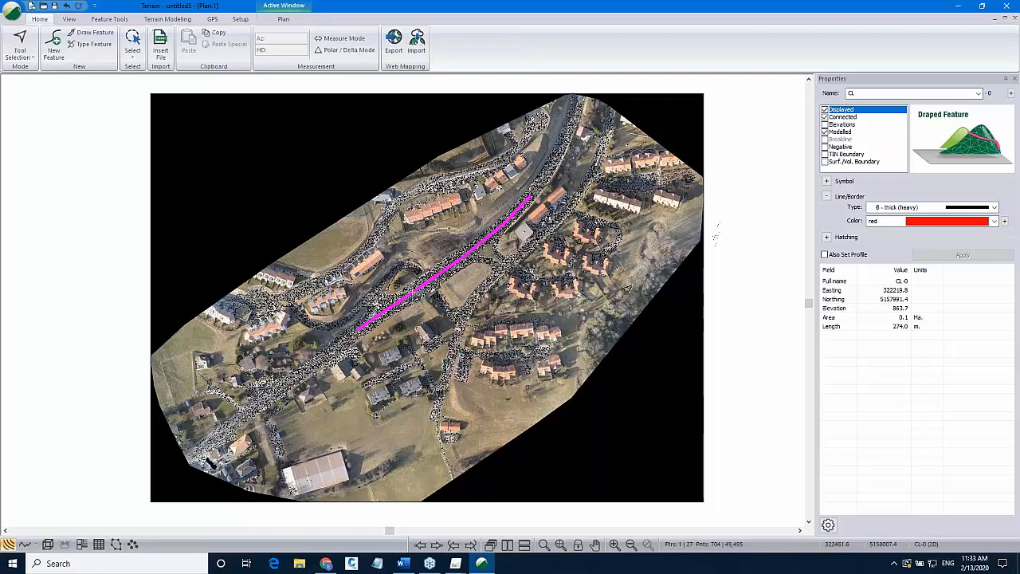
right_click(718, 296)
left_click(728, 296)
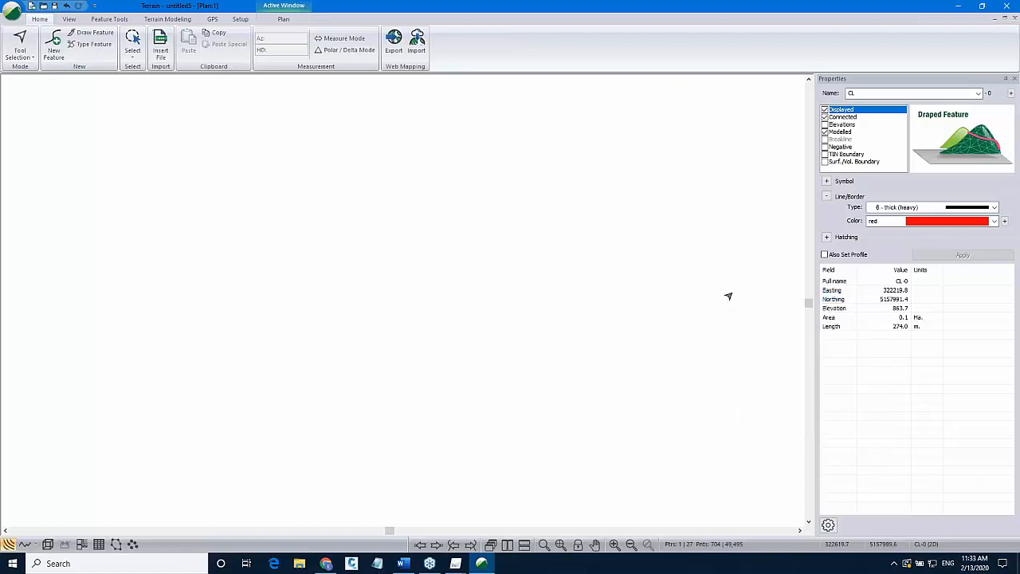